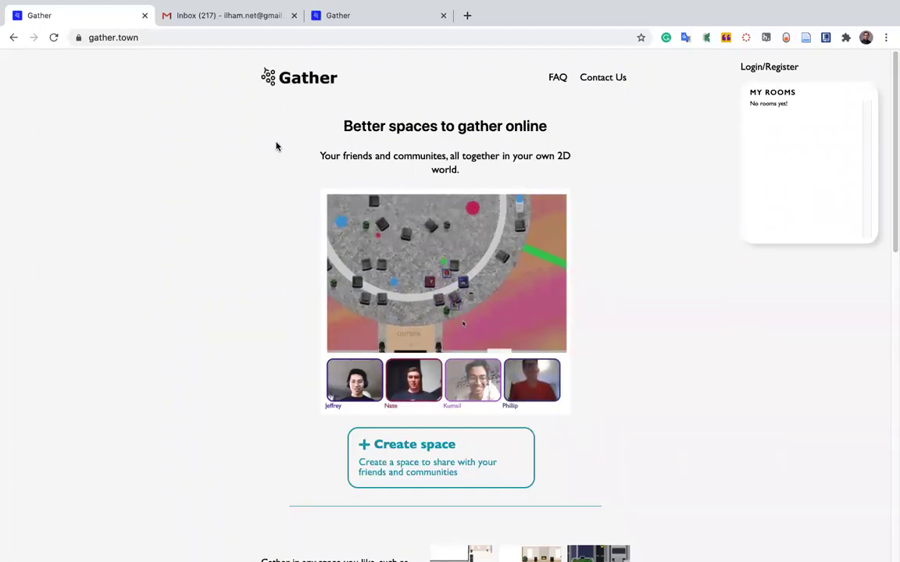
scroll(616, 245, "down", 3)
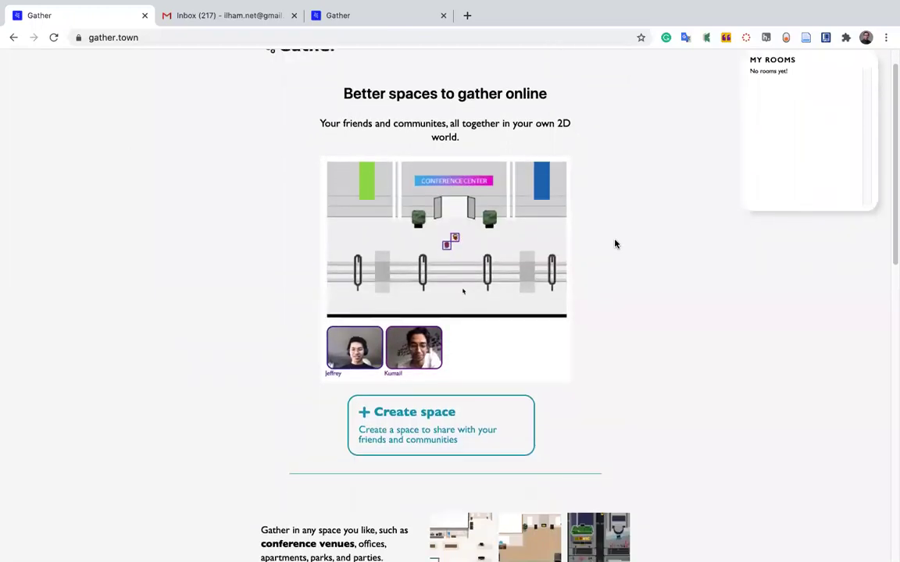
scroll(612, 245, "down", 8)
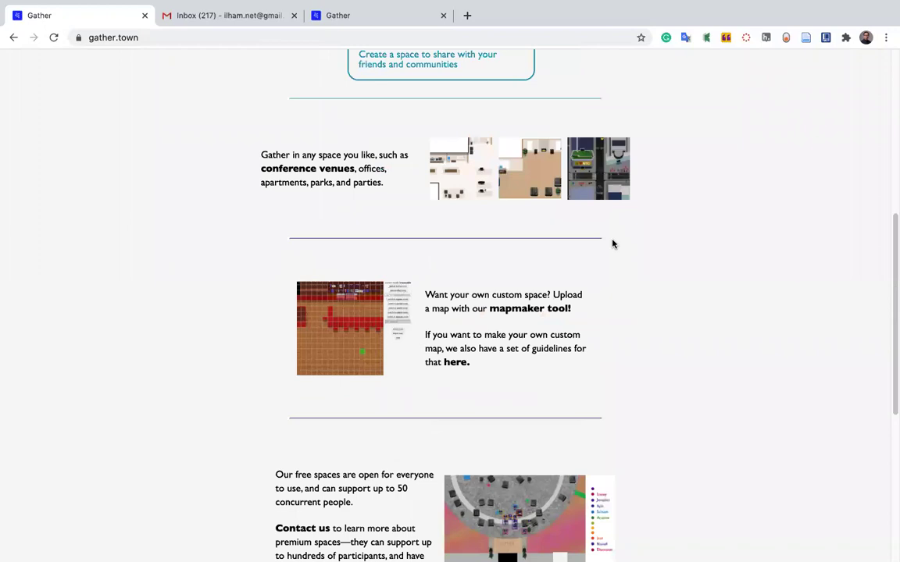
scroll(613, 244, "down", 6)
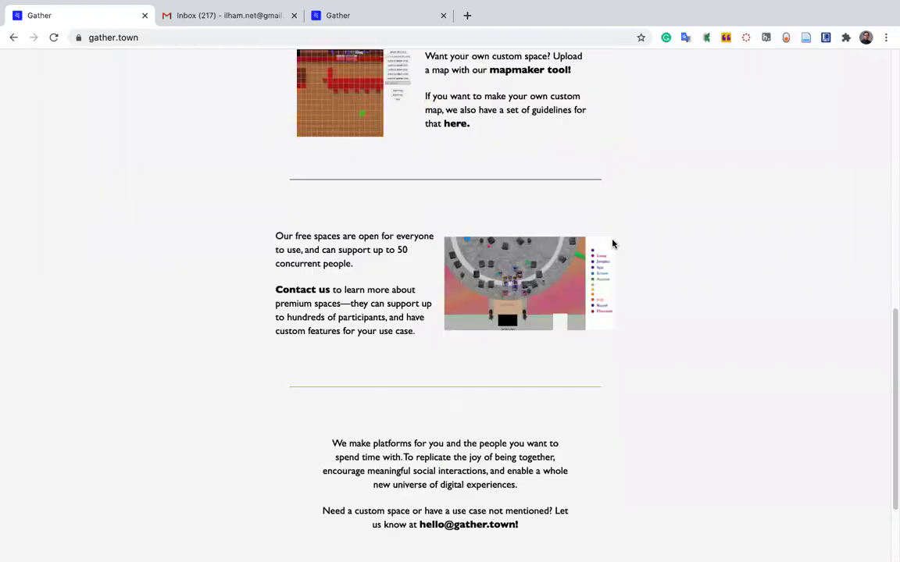
scroll(613, 244, "up", 15)
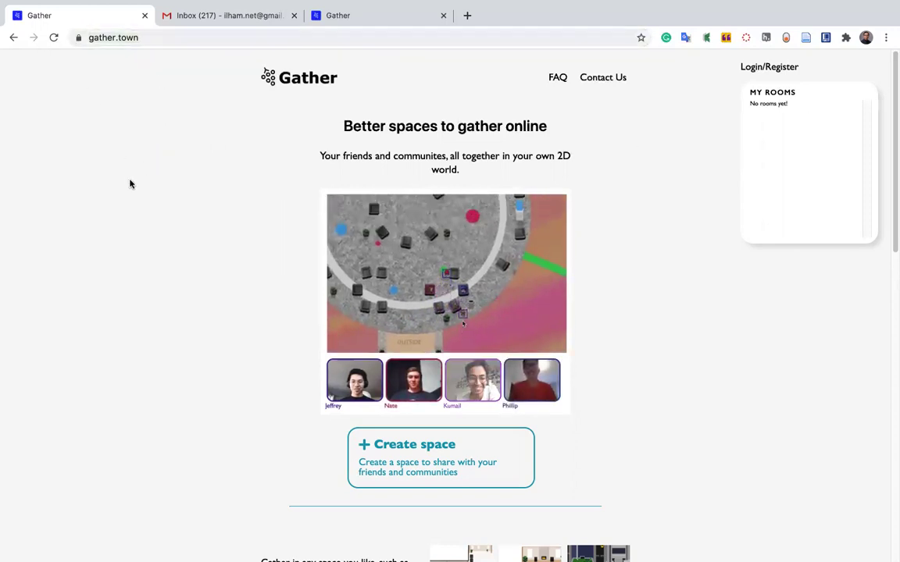
left_click(85, 37)
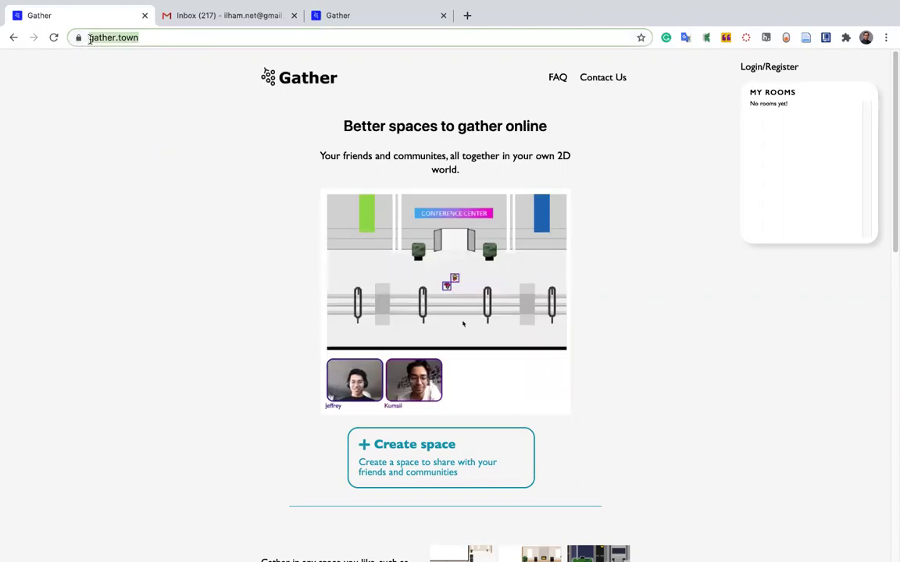
mouse_move(858, 24)
left_click(88, 38)
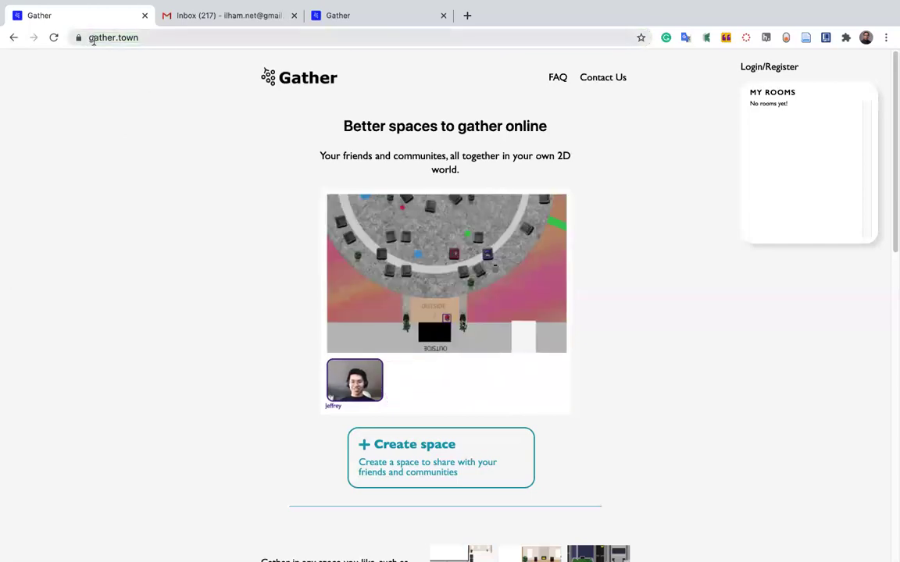
left_click(71, 37)
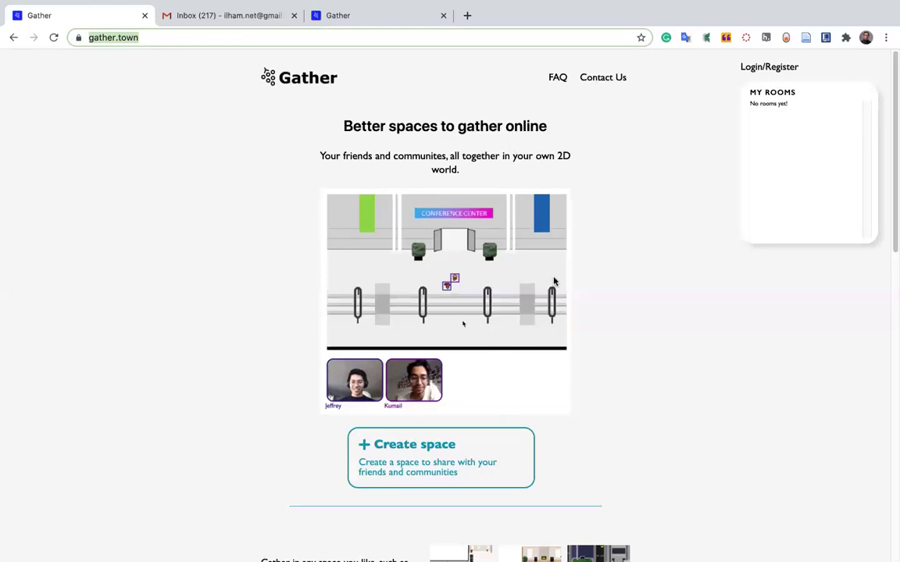
left_click(29, 90)
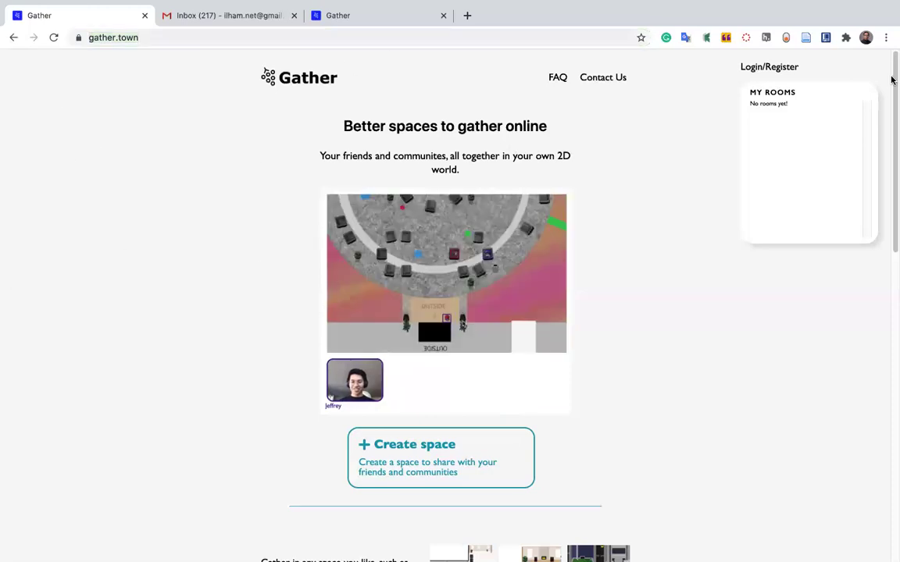
scroll(765, 412, "down", 2)
scroll(766, 412, "up", 2)
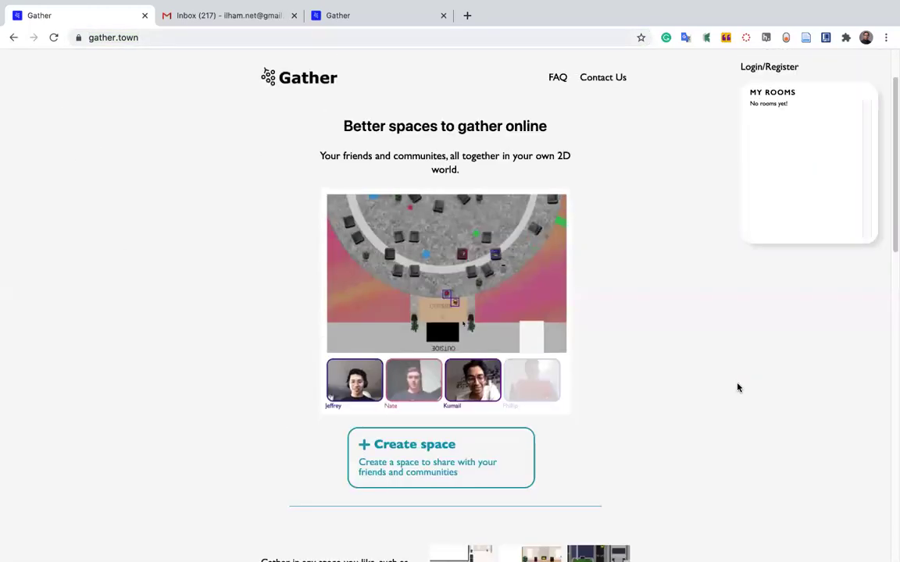
scroll(349, 157, "down", 1)
left_click_drag(343, 98, 589, 115)
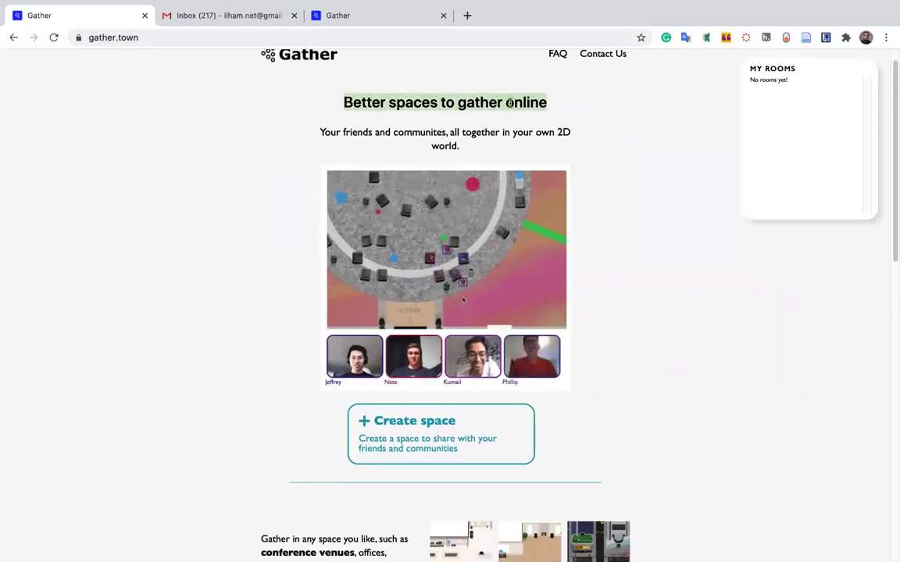
scroll(594, 141, "down", 1)
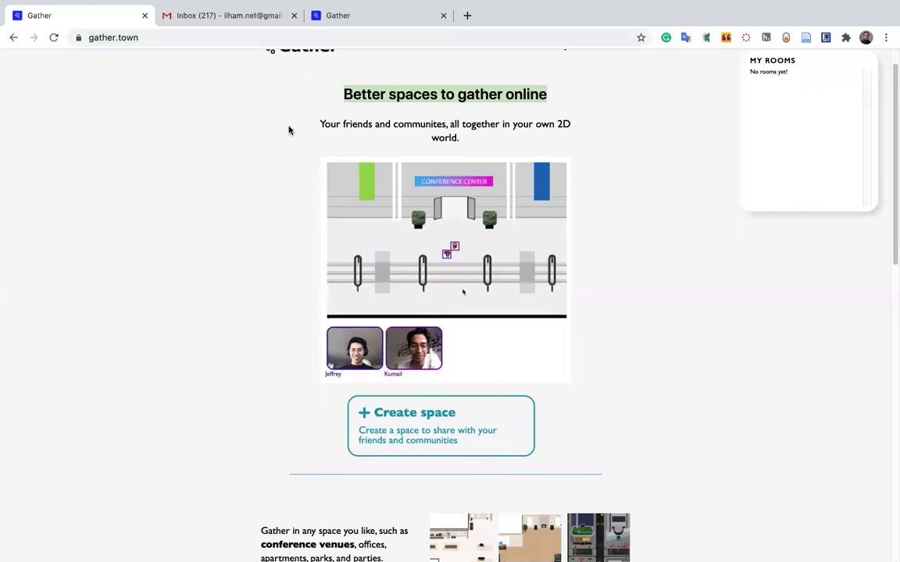
left_click_drag(318, 127, 609, 141)
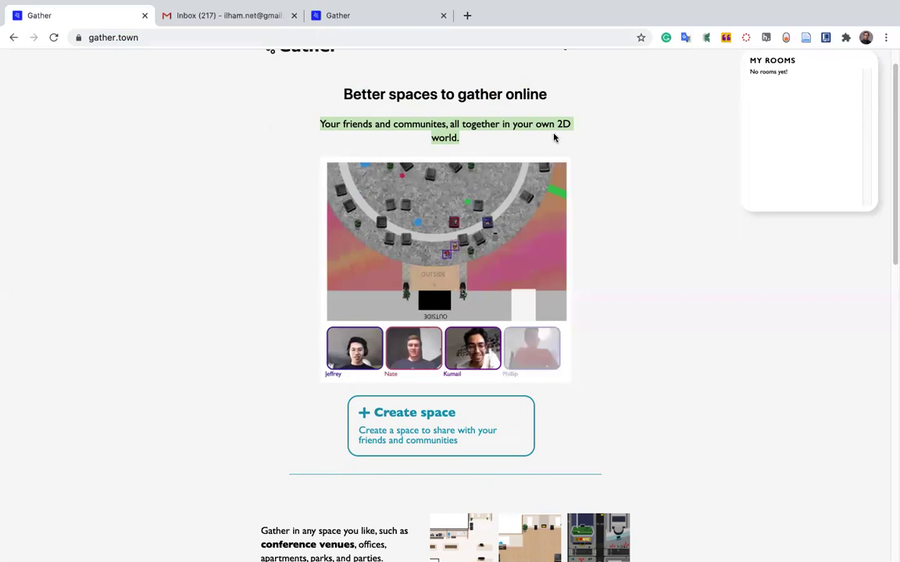
Scroll the gather.town page past the mapmaker and free-spaces sections to the copyright footer.
left_click(645, 158)
scroll(643, 171, "down", 1)
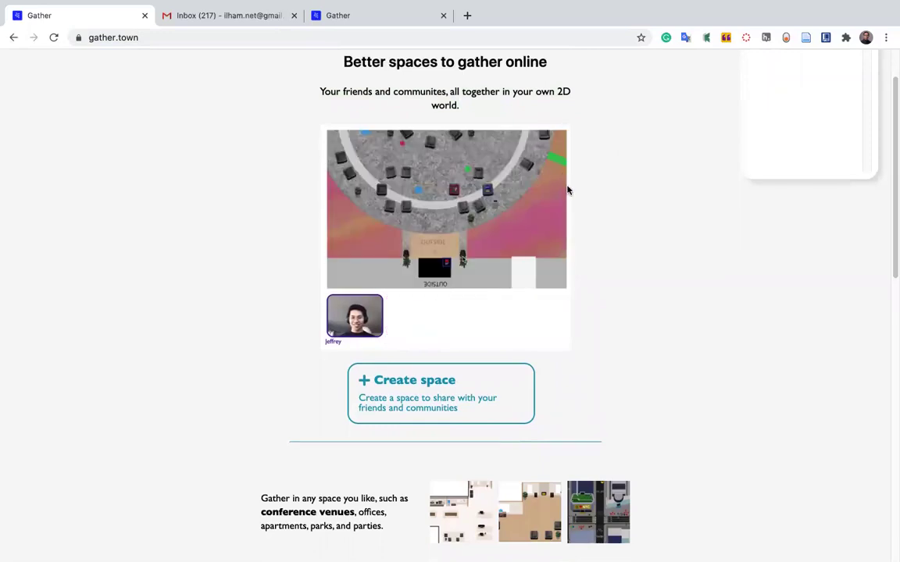
scroll(450, 234, "down", 1)
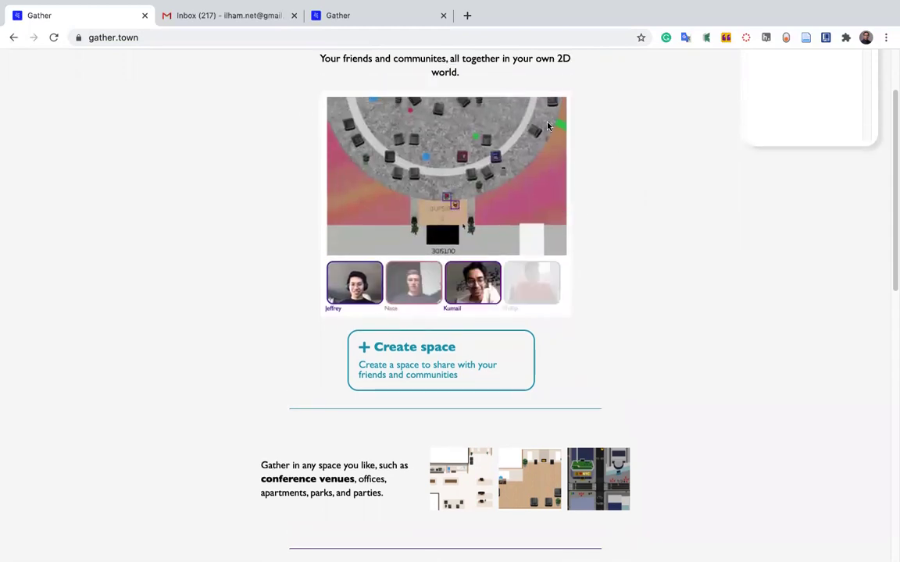
scroll(449, 285, "down", 5)
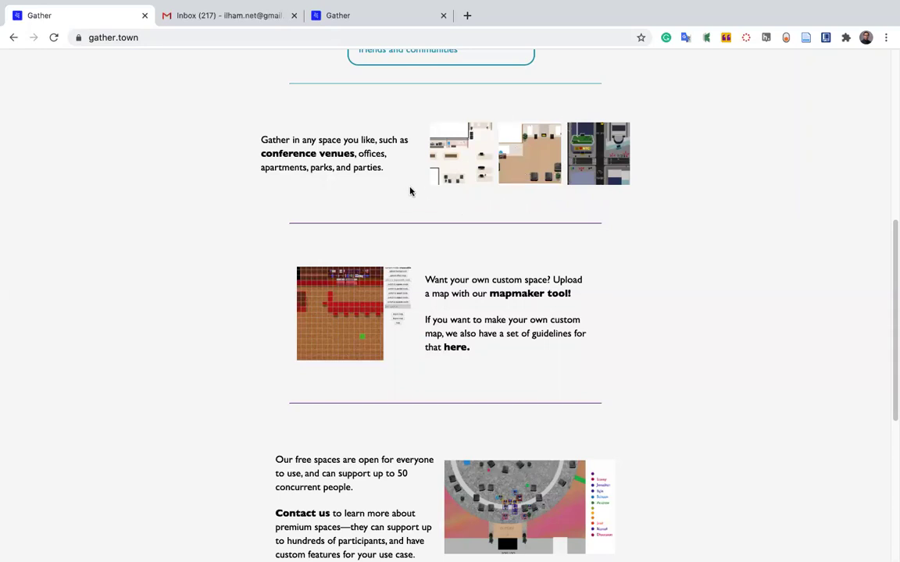
scroll(421, 185, "down", 2)
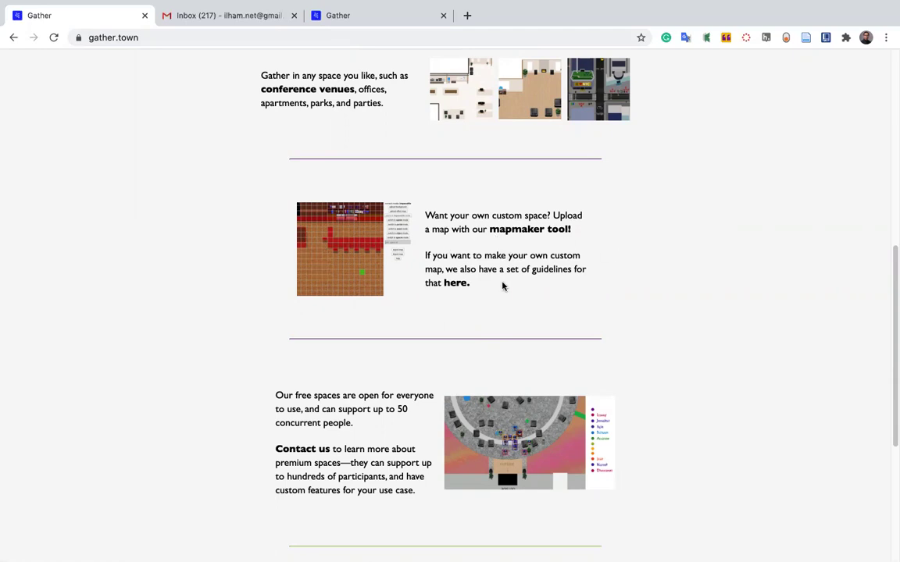
scroll(500, 283, "down", 3)
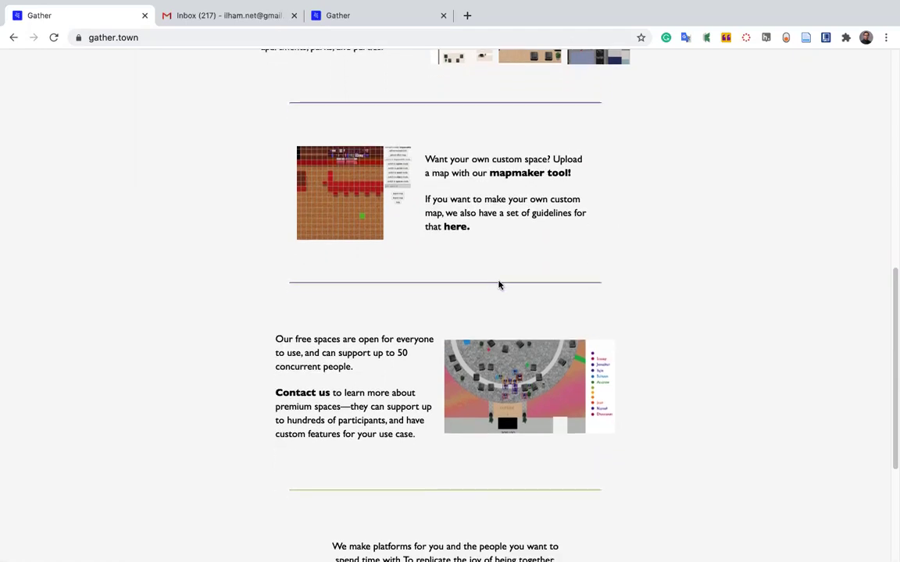
scroll(244, 190, "down", 1)
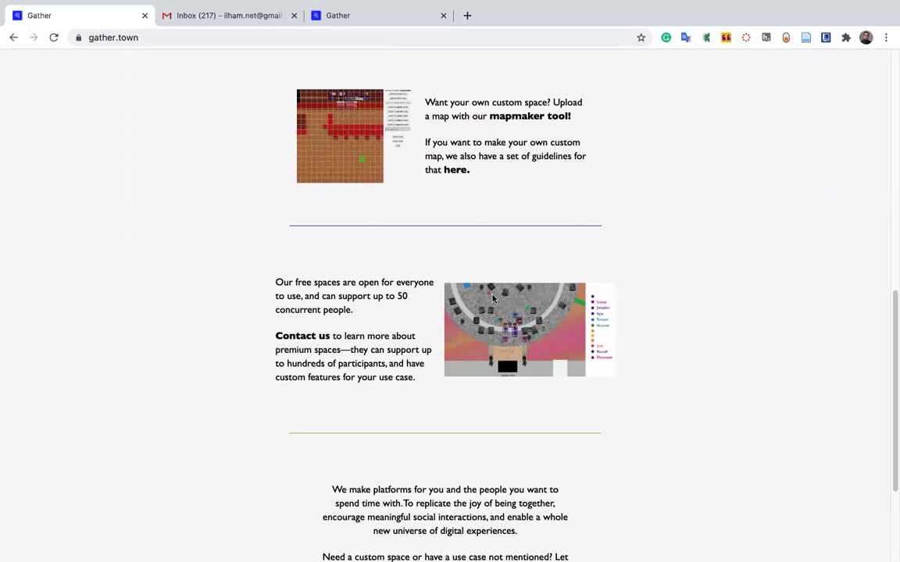
scroll(492, 297, "down", 3)
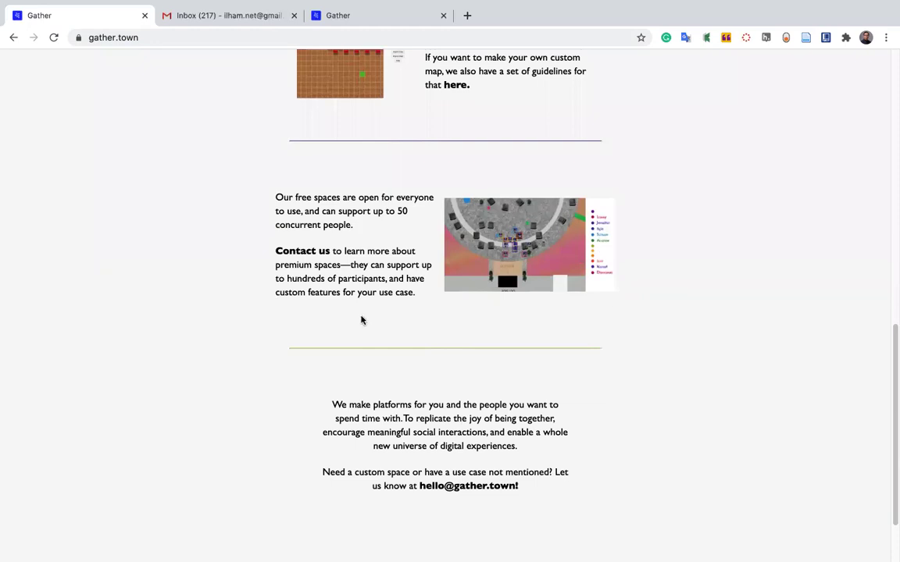
scroll(358, 319, "down", 2)
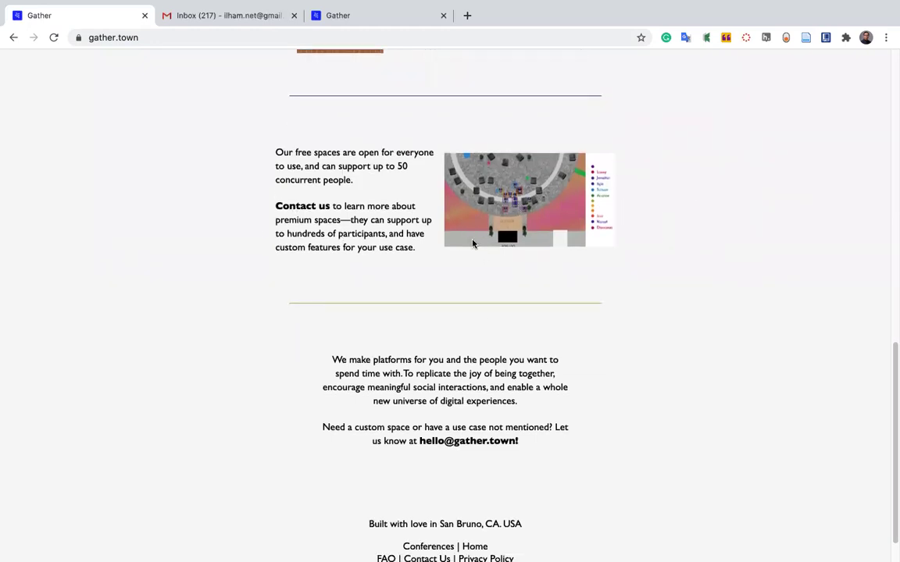
scroll(472, 245, "down", 2)
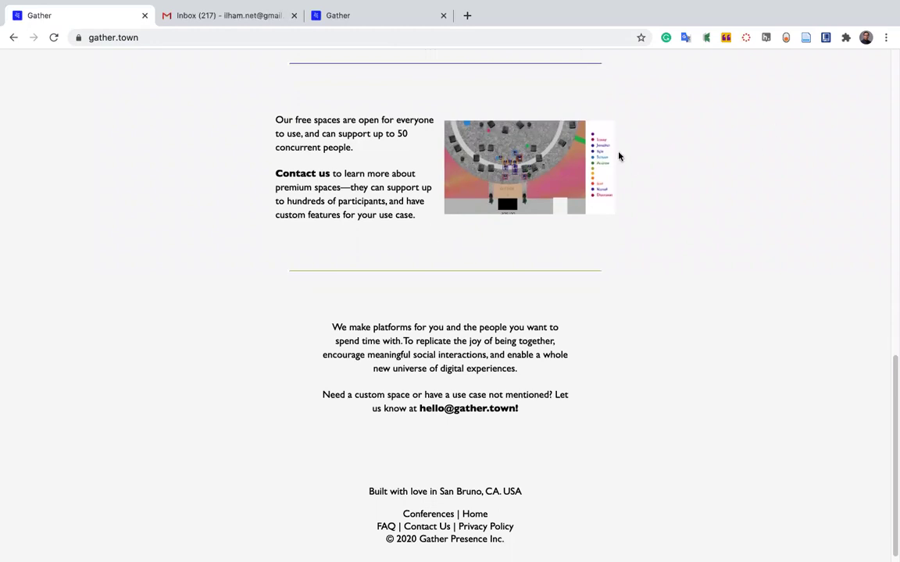
scroll(424, 189, "down", 1)
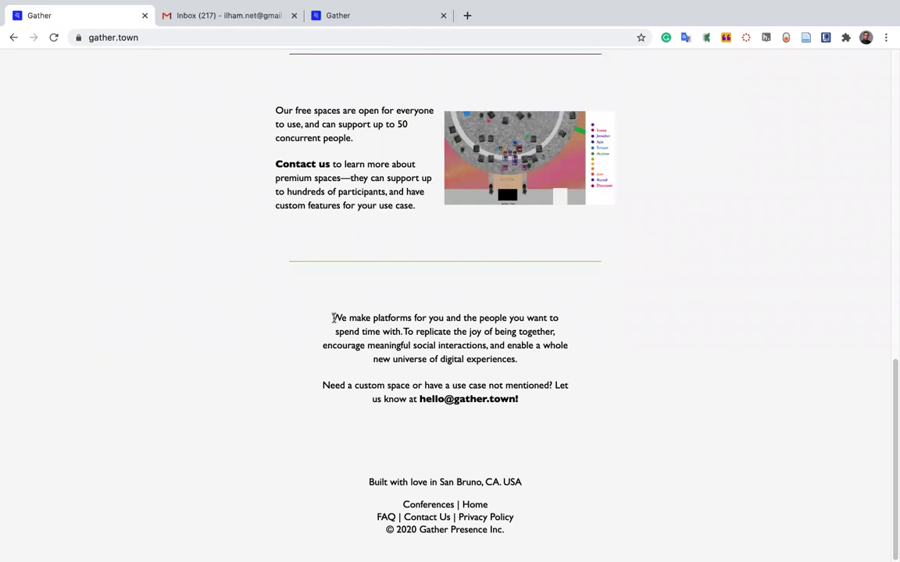
left_click_drag(334, 317, 604, 430)
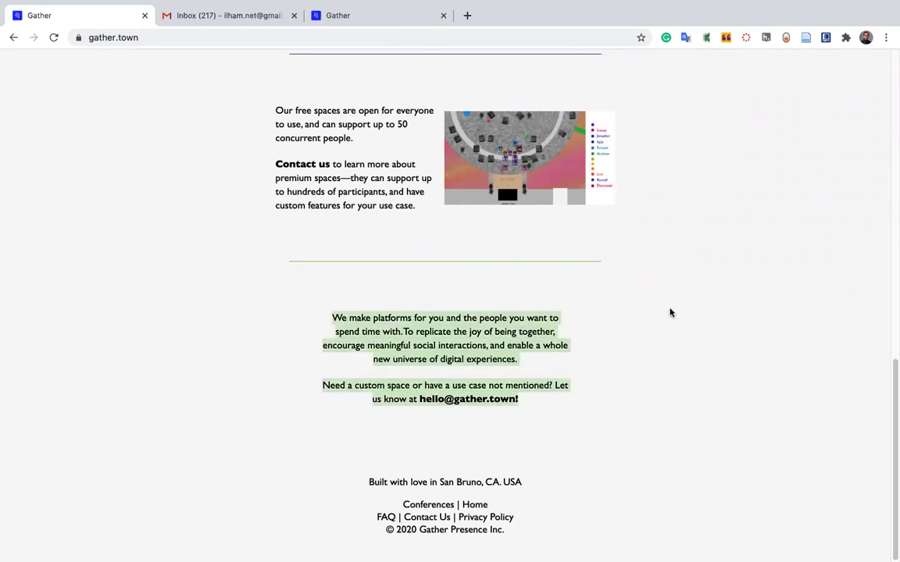
scroll(657, 147, "up", 1)
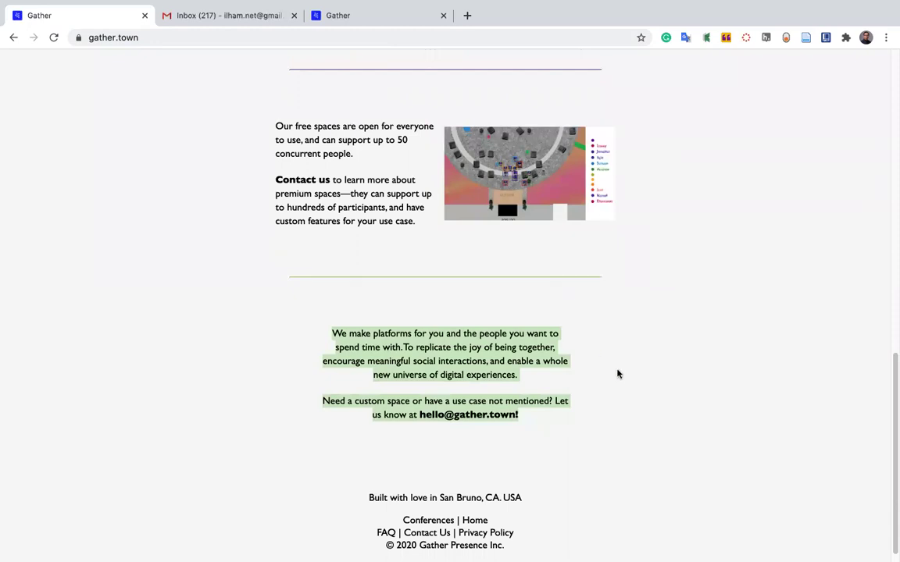
left_click(613, 394)
left_click_drag(523, 419, 323, 325)
scroll(635, 365, "down", 1)
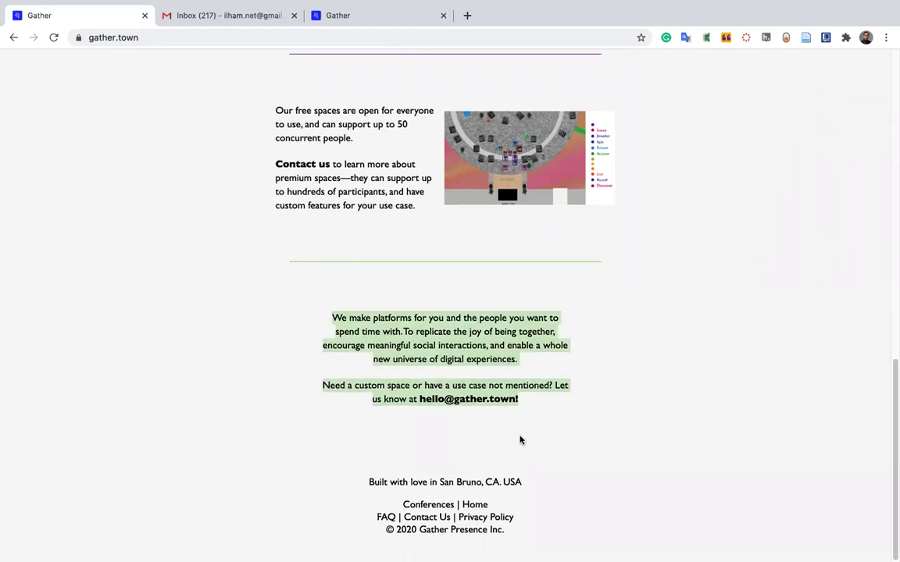
scroll(570, 377, "up", 2)
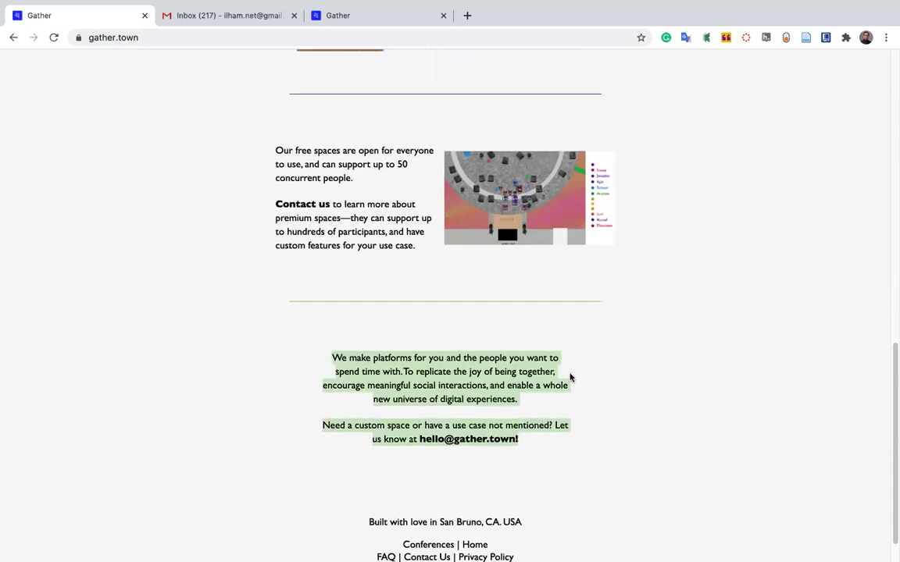
scroll(661, 348, "up", 1)
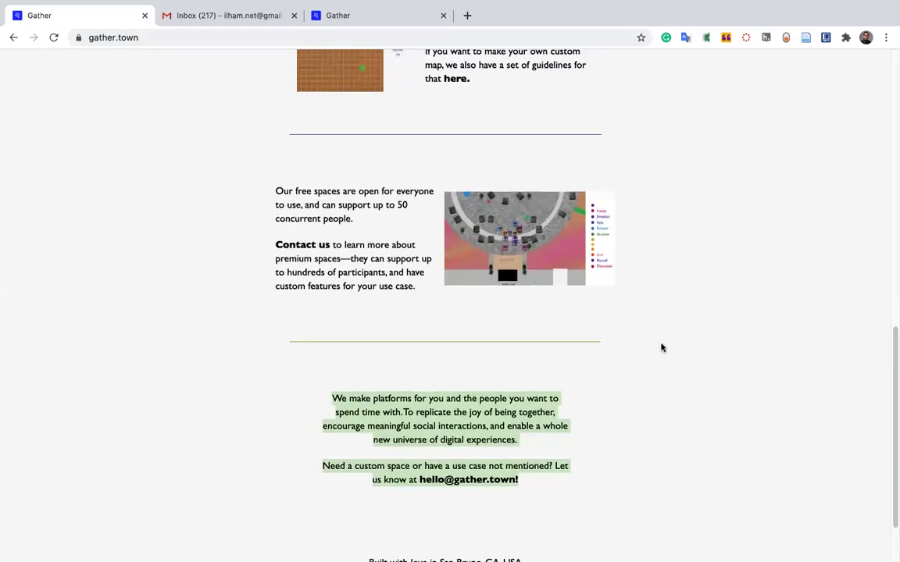
mouse_move(273, 207)
left_mouse_down()
mouse_move(398, 225)
mouse_move(398, 236)
mouse_move(282, 201)
mouse_move(257, 204)
left_mouse_up()
left_click(371, 241)
left_click(699, 241)
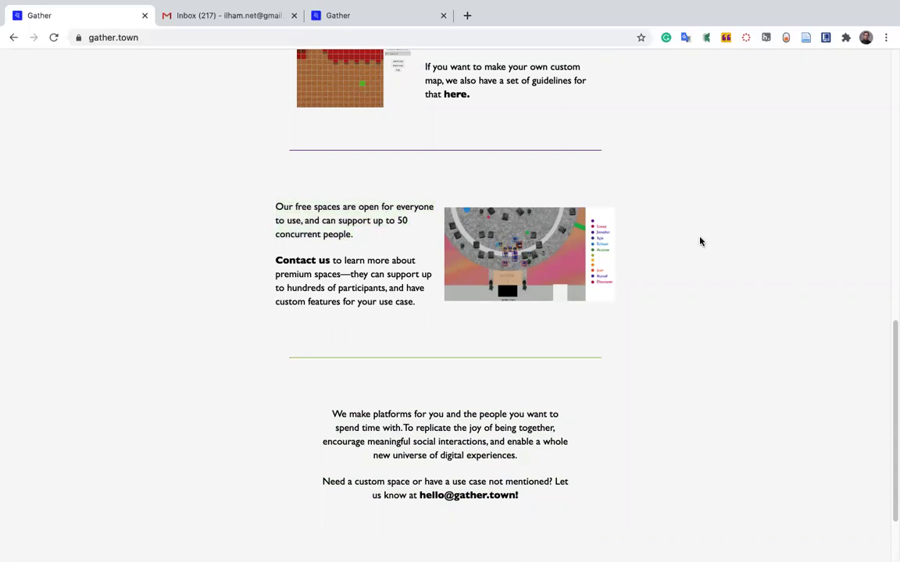
left_click_drag(306, 221, 405, 237)
left_click(400, 221)
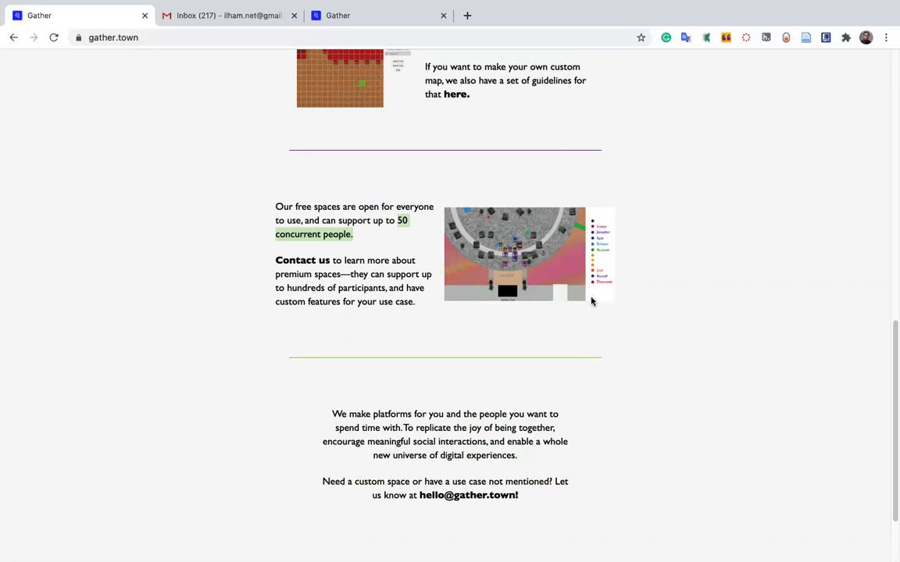
left_click(367, 247)
left_click_drag(387, 232, 406, 265)
left_click(423, 311)
left_click_drag(423, 311, 267, 261)
left_click(525, 341)
scroll(450, 420, "down", 1)
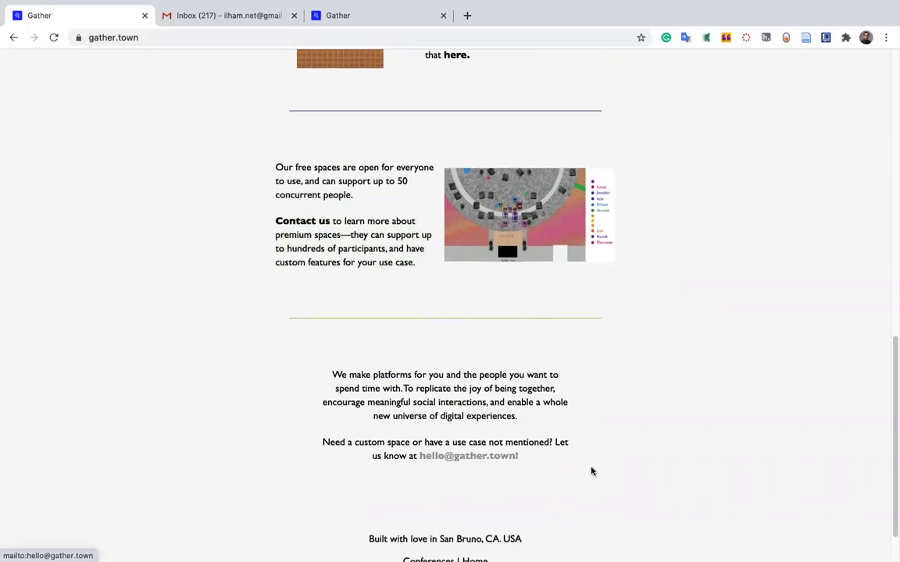
scroll(617, 422, "down", 1)
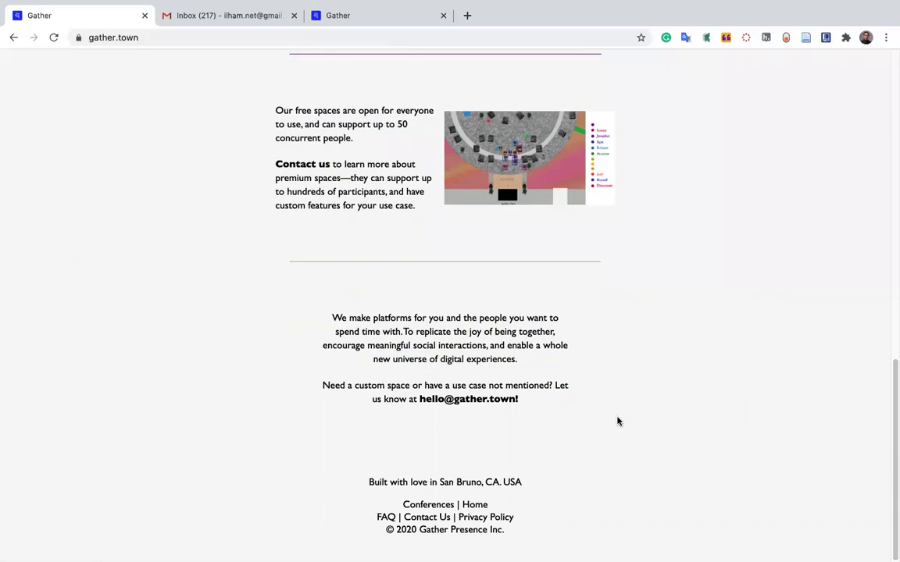
key("Home")
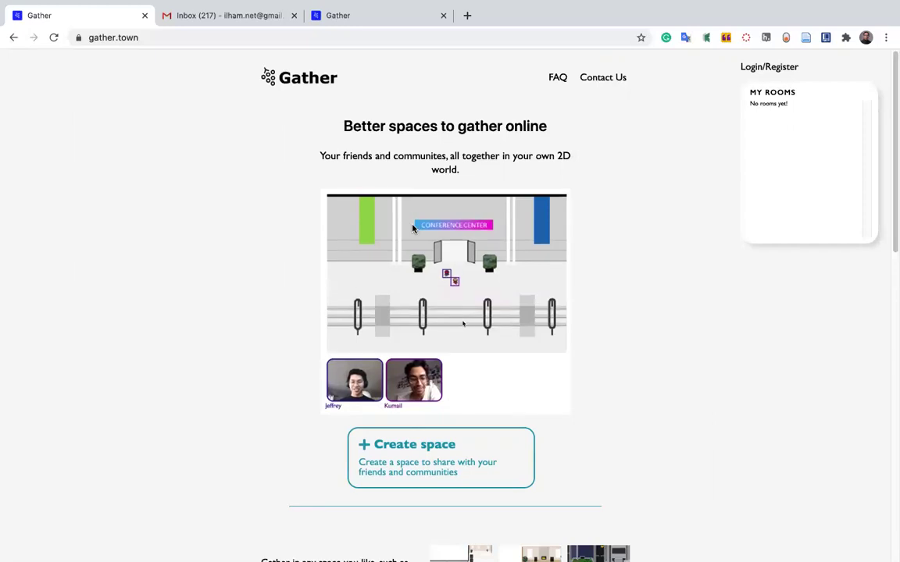
left_click(182, 14)
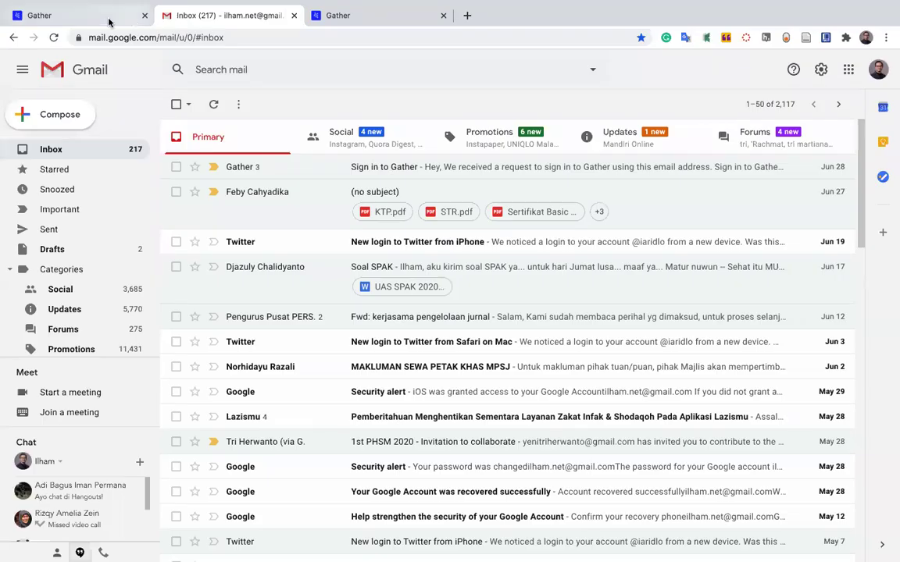
left_click(109, 21)
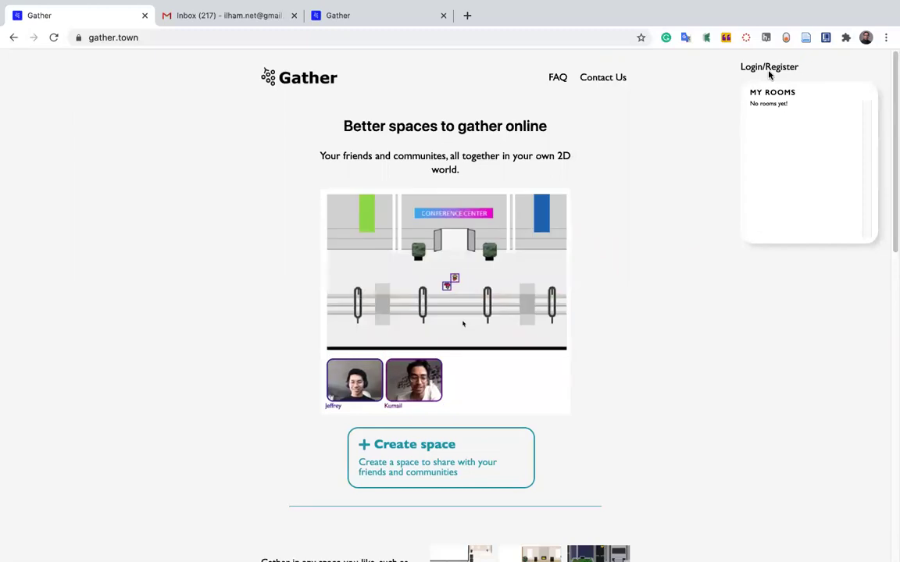
left_click(766, 68)
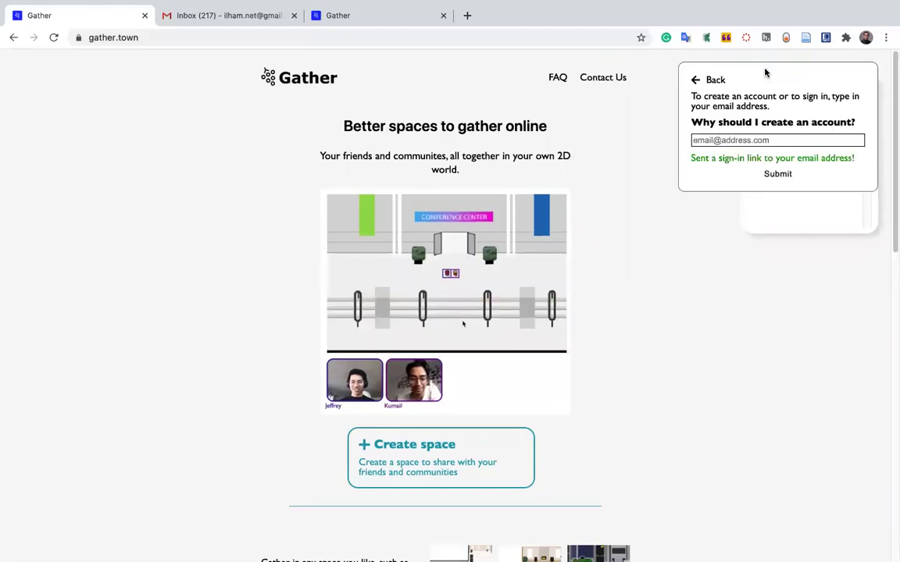
left_click(698, 83)
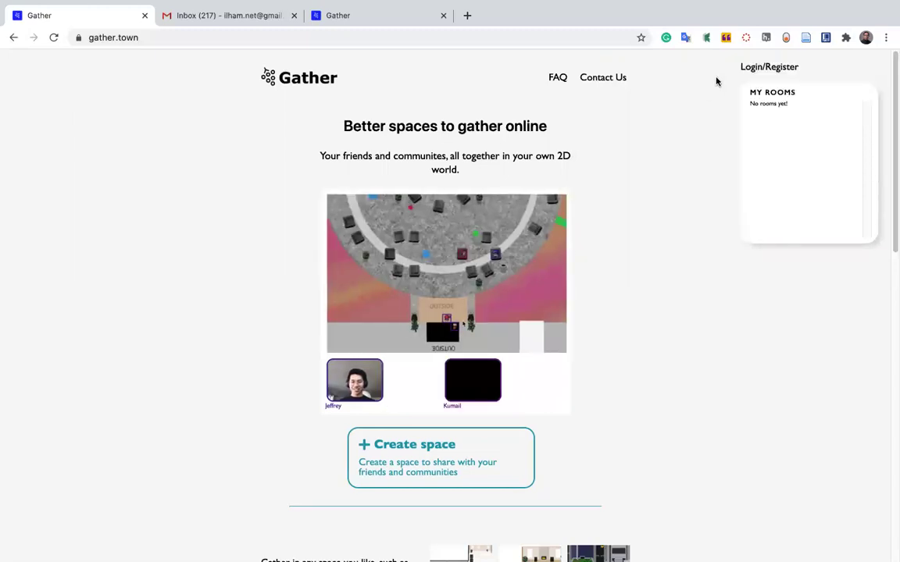
left_click(773, 68)
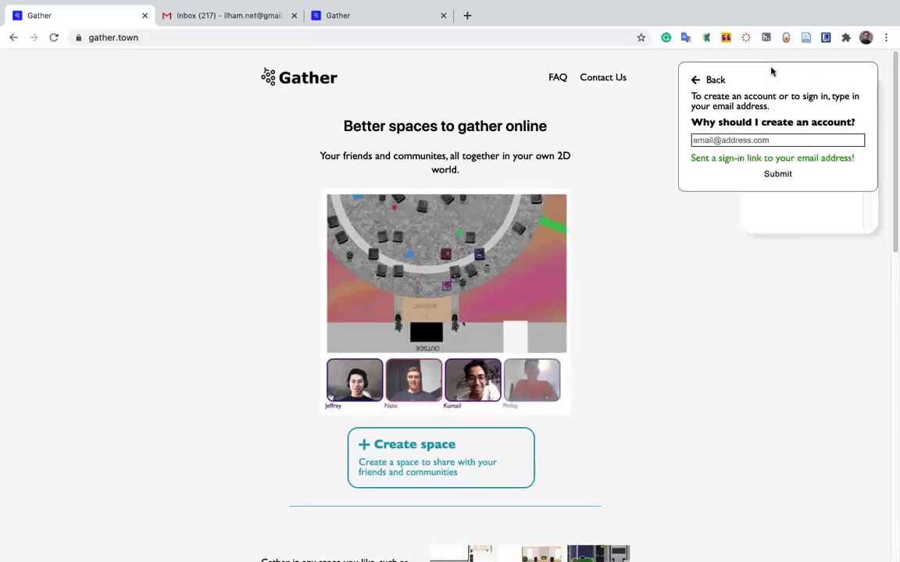
left_click(697, 82)
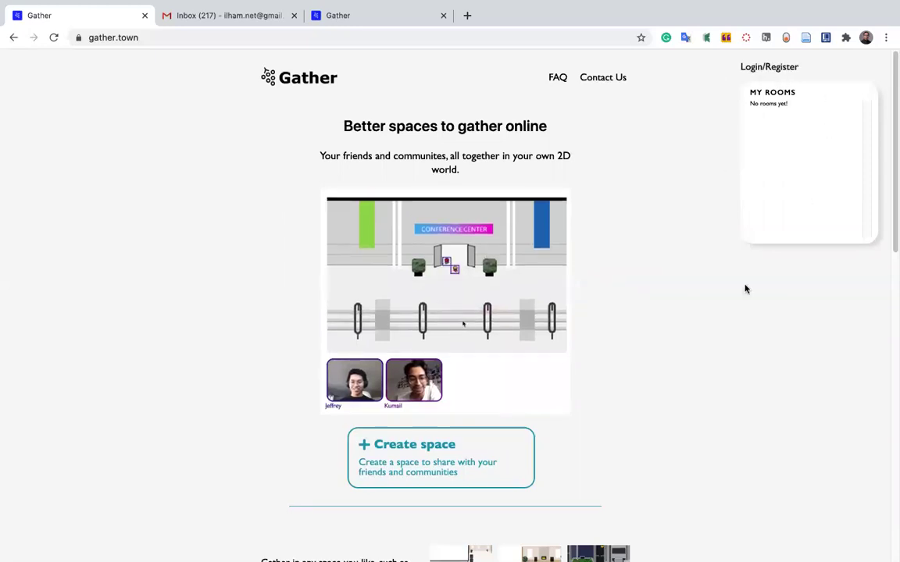
scroll(713, 178, "down", 3)
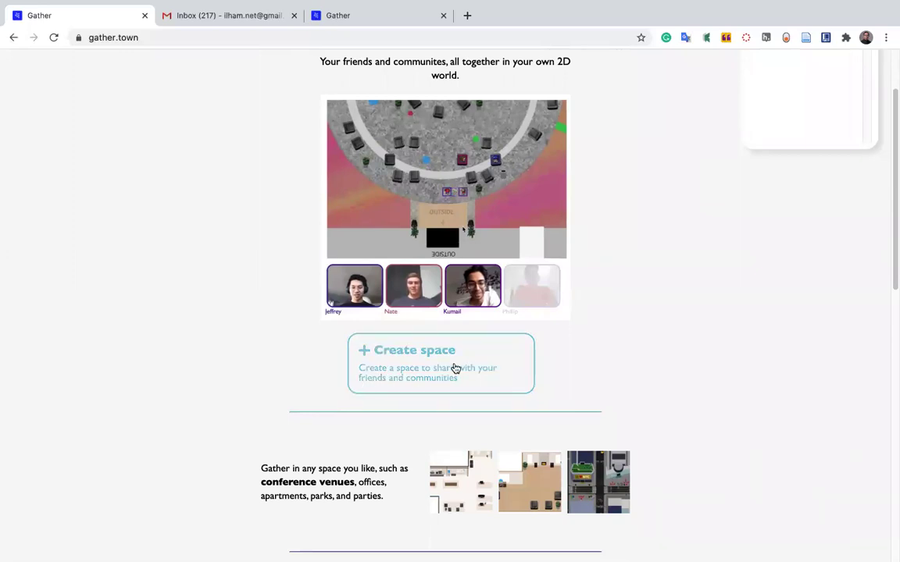
scroll(662, 272, "up", 3)
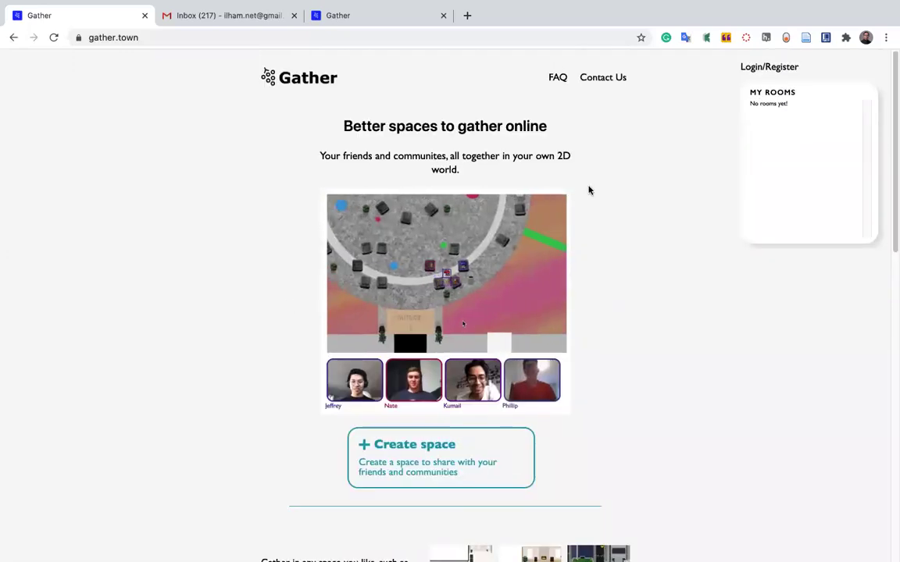
Request a Gather sign-in link using the saved account email address.
left_click(766, 68)
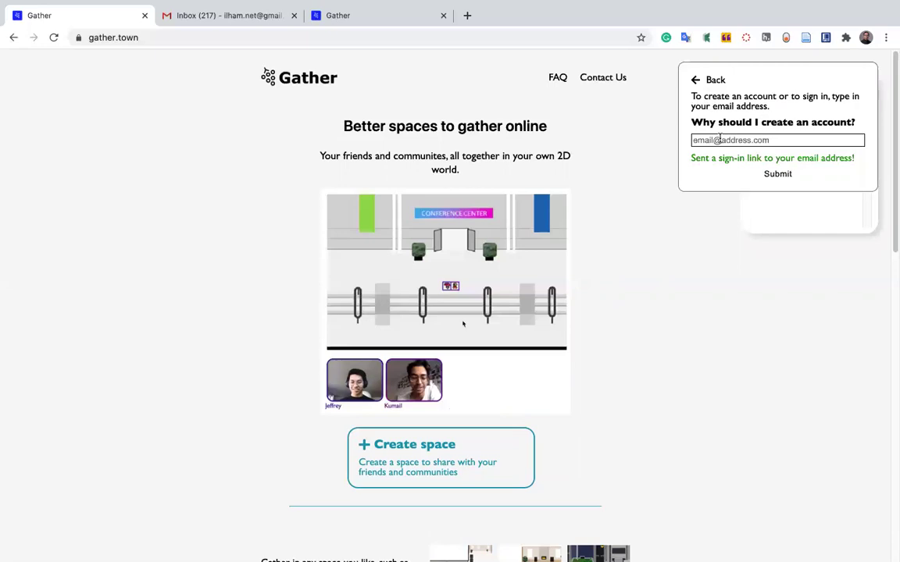
left_click(708, 140)
left_click(724, 168)
key("Return")
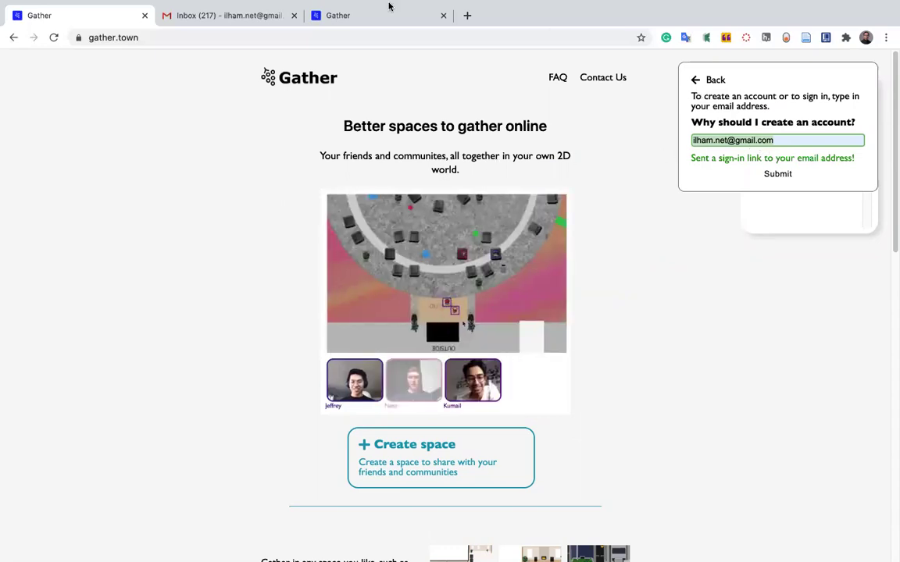
Review the link-sent confirmation, then switch to the Gmail inbox.
mouse_move(388, 6)
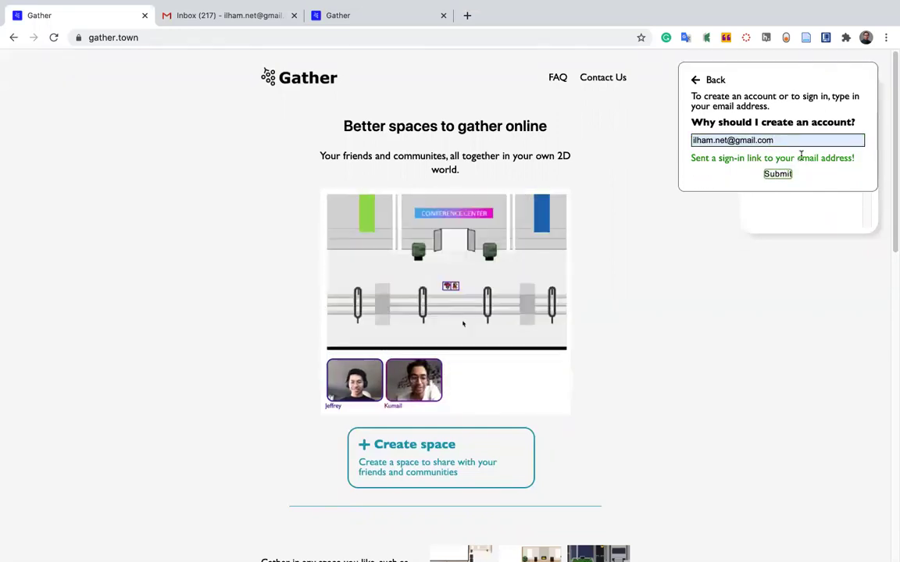
left_click_drag(700, 157, 712, 195)
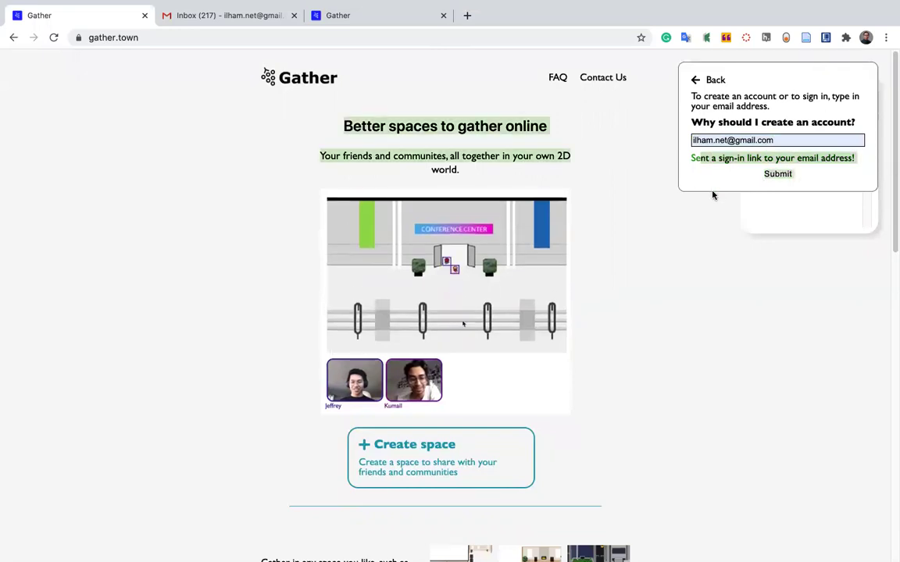
left_click(830, 152)
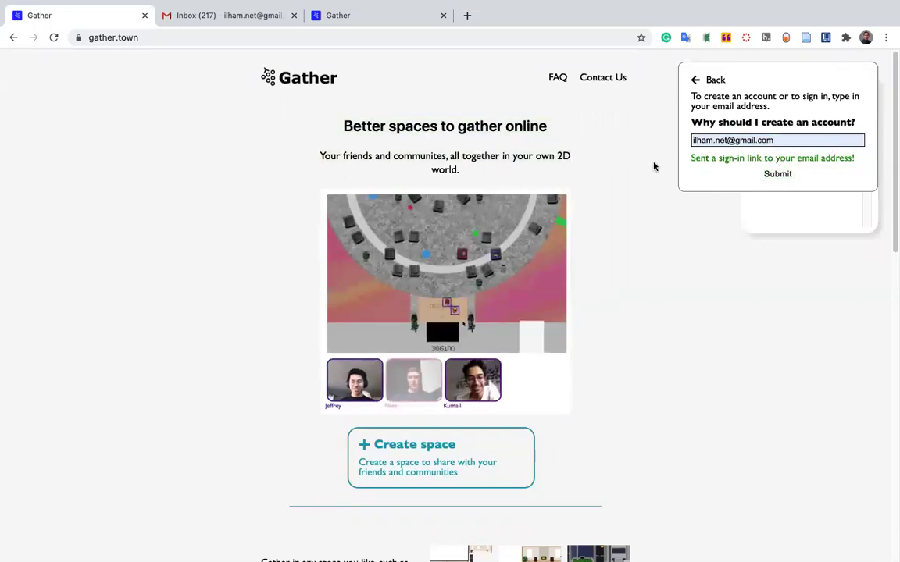
left_click(195, 17)
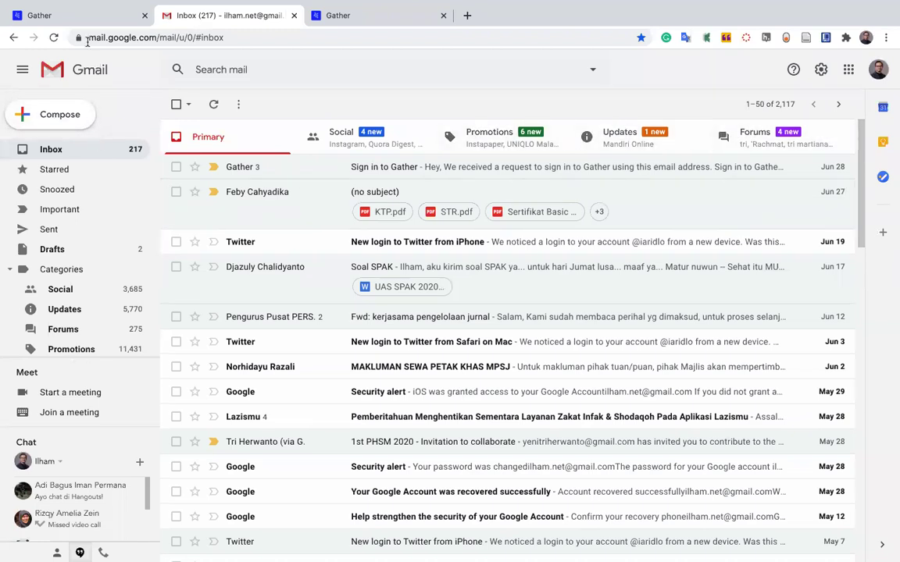
Reload Gmail, open the Sign in to Gather email and follow its link.
left_click(53, 38)
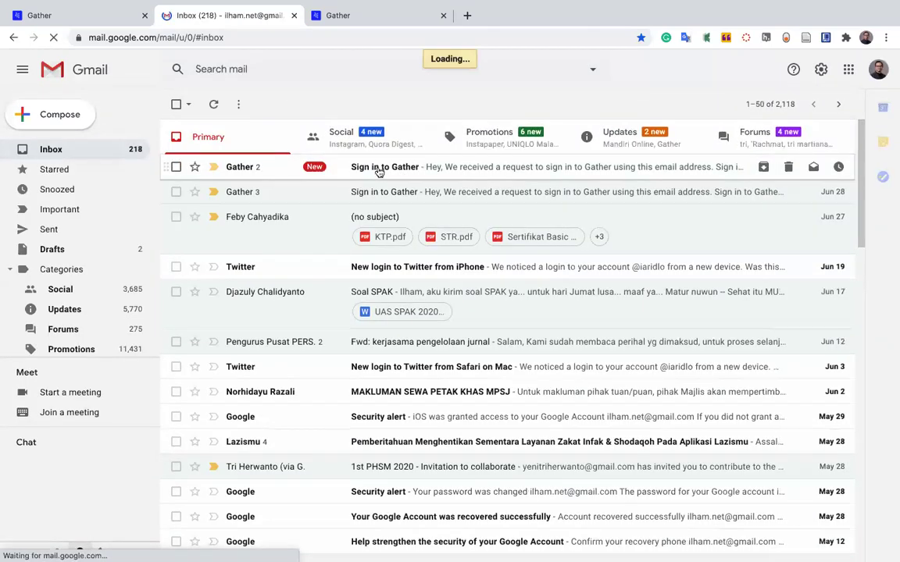
left_click(379, 171)
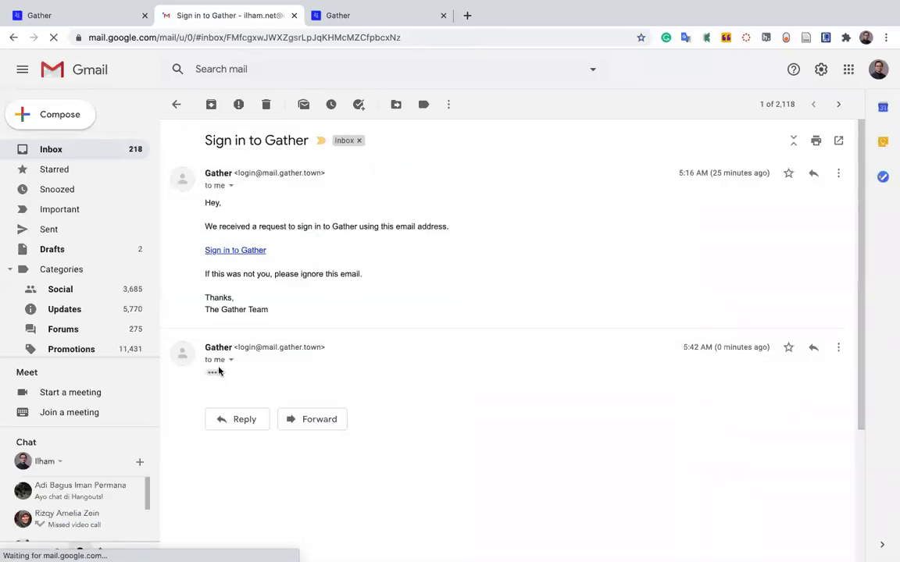
left_click(251, 253)
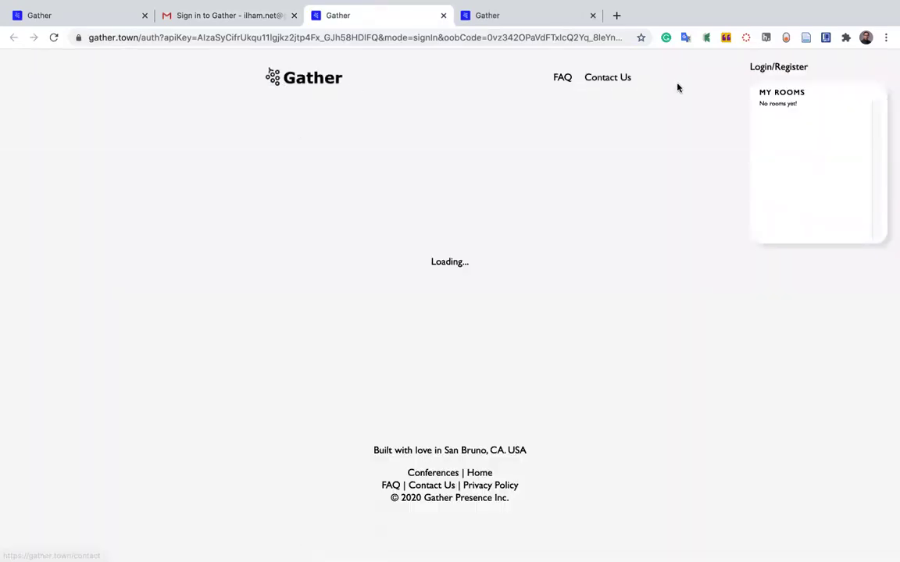
Return to the email and follow the sign-in link in the newest message.
left_click(248, 23)
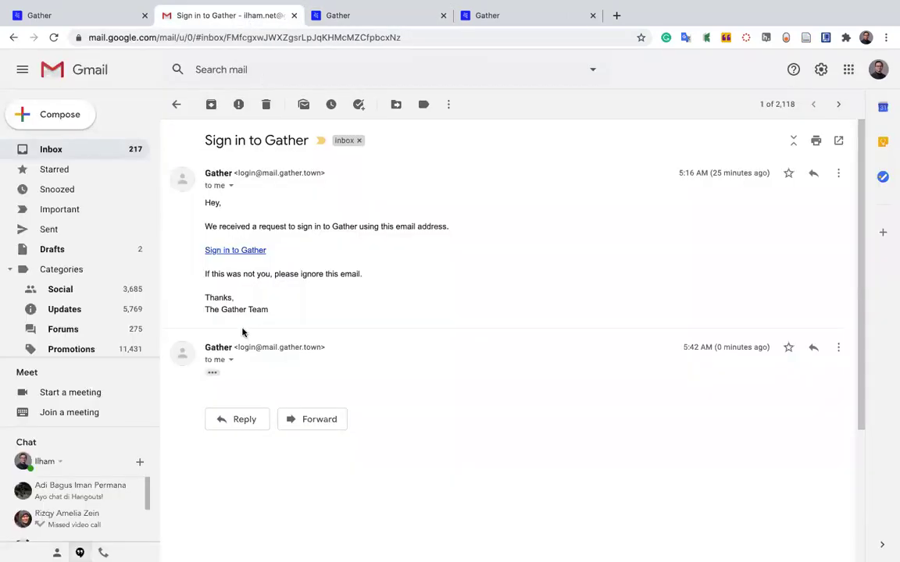
left_click(214, 377)
scroll(225, 365, "down", 3)
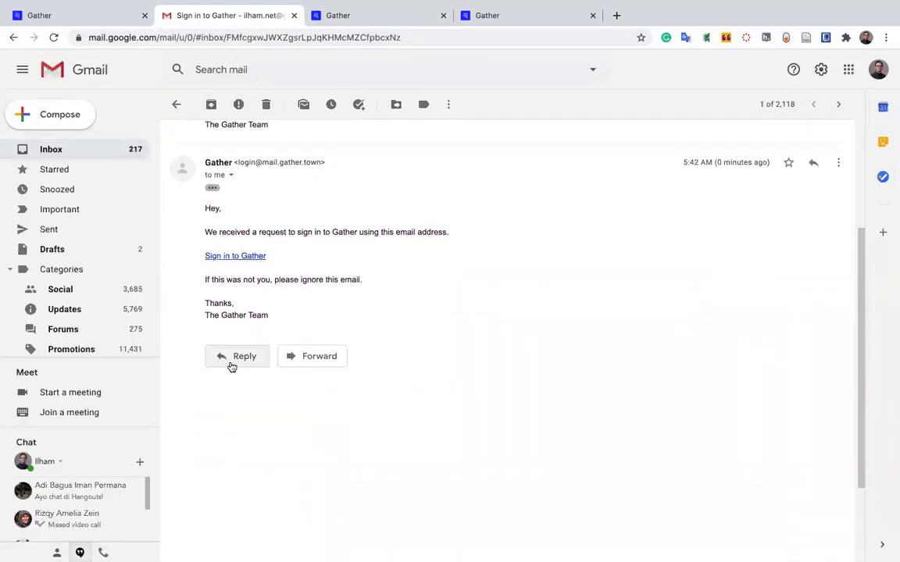
left_click(227, 257)
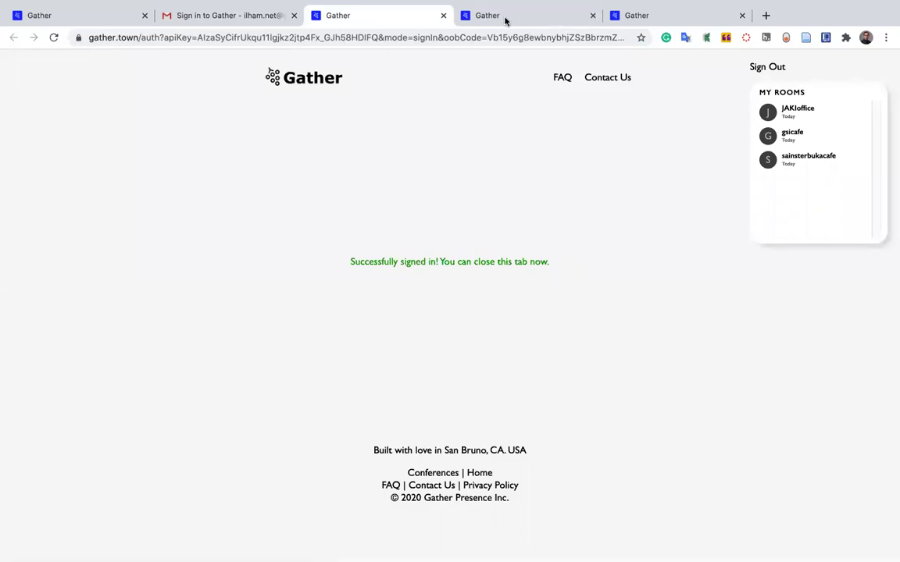
Reload the last sign-in tab, check the signed-in tab, and close two extra sign-in tabs.
left_click(699, 17)
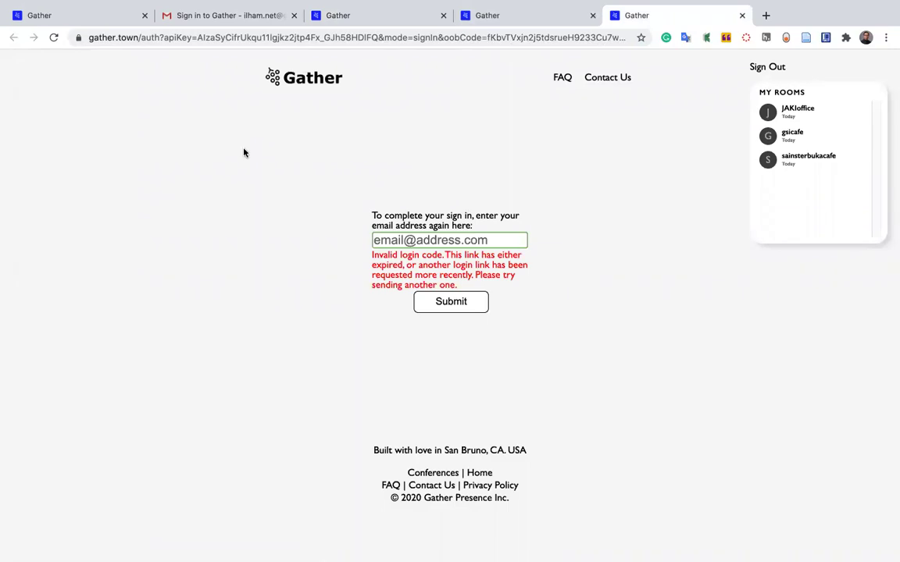
left_click(50, 39)
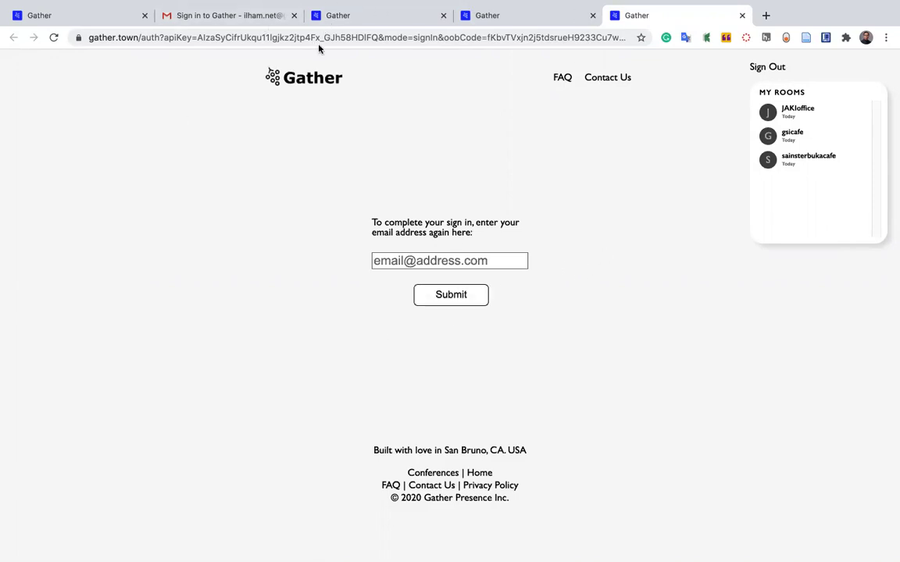
left_click(368, 13)
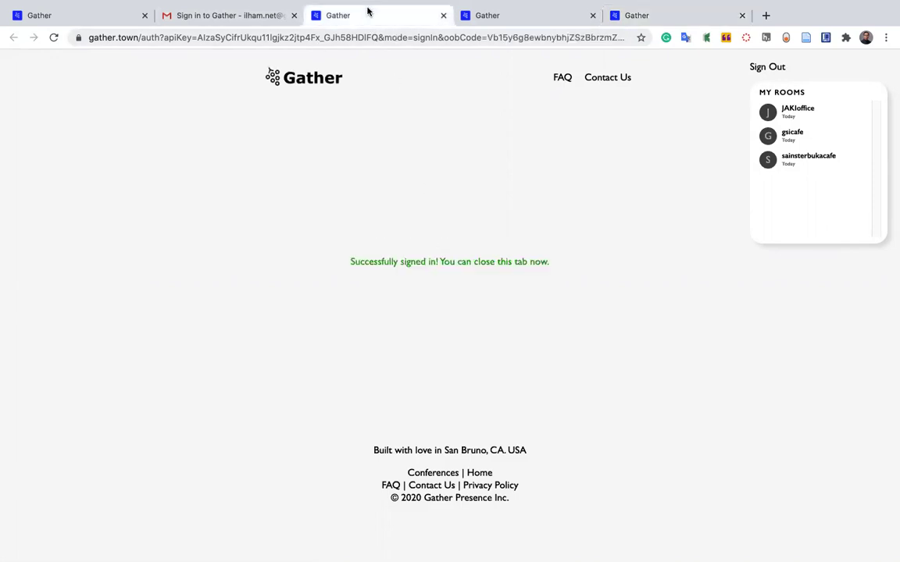
left_click(442, 16)
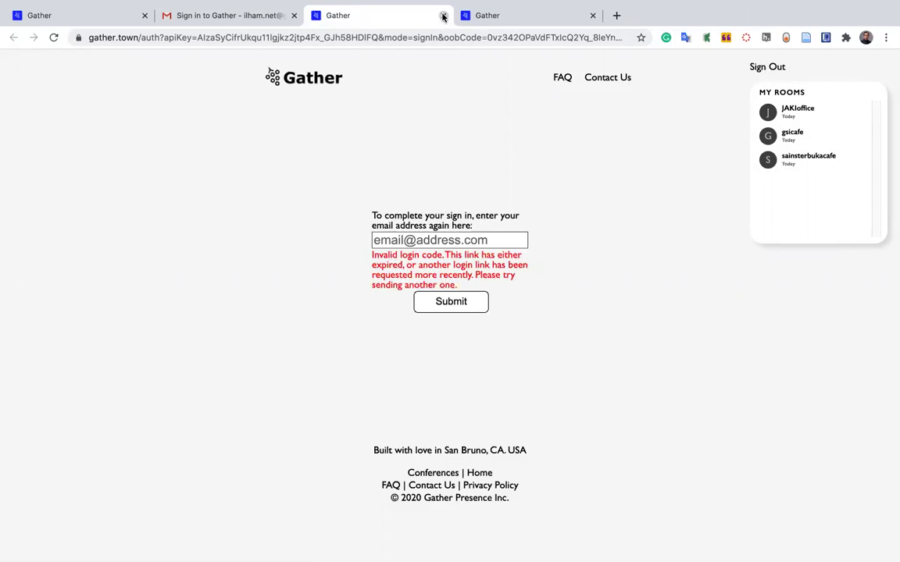
left_click(443, 15)
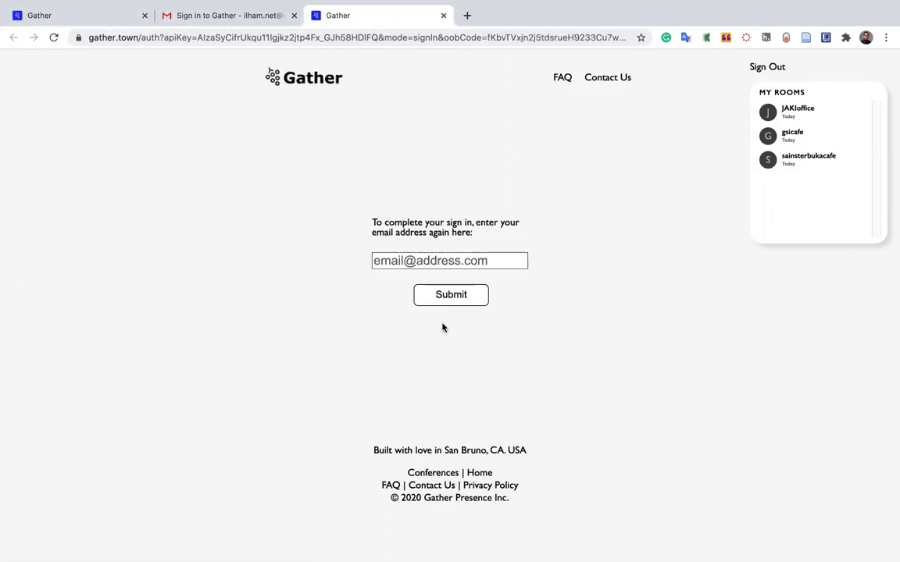
Enter a partial account email, submit it twice, then clear the email field.
left_click_drag(362, 229, 517, 232)
left_click(435, 260)
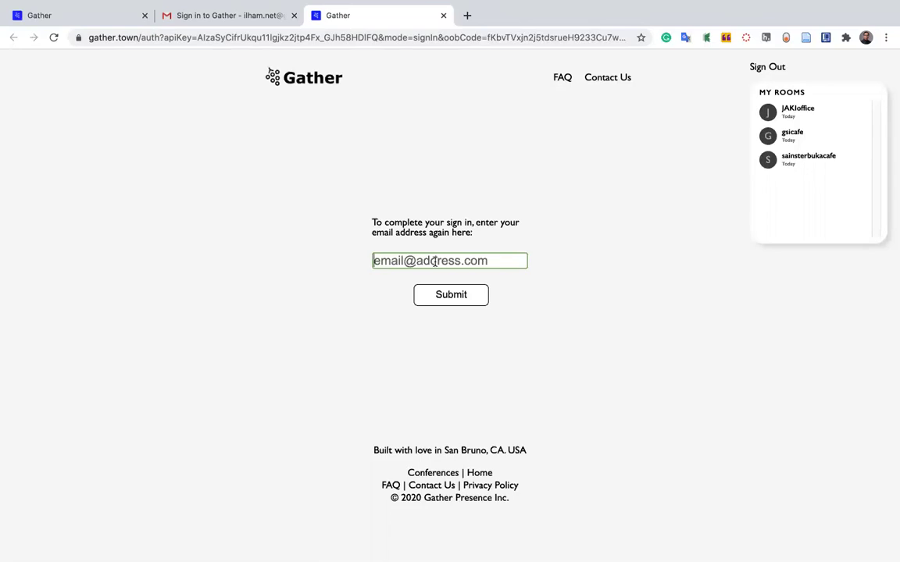
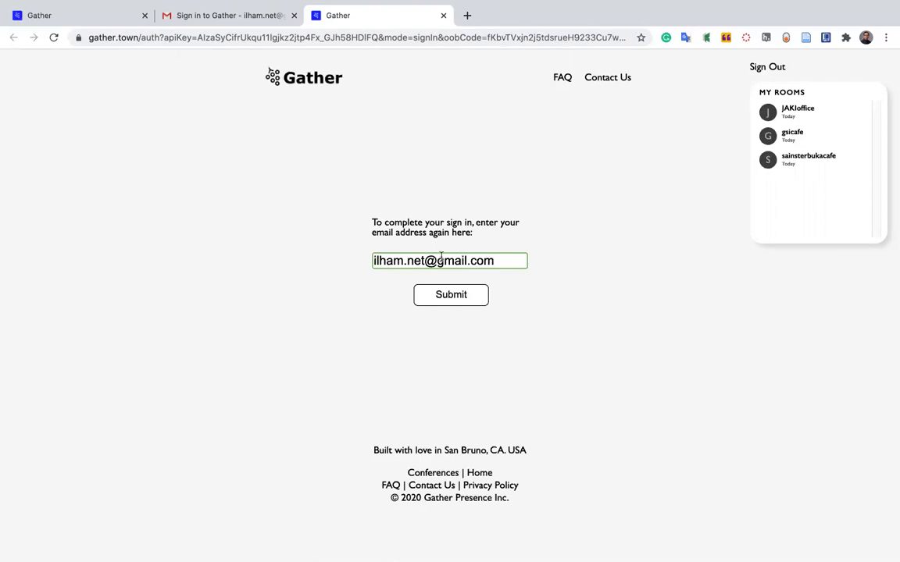
left_click(462, 301)
left_click(462, 297)
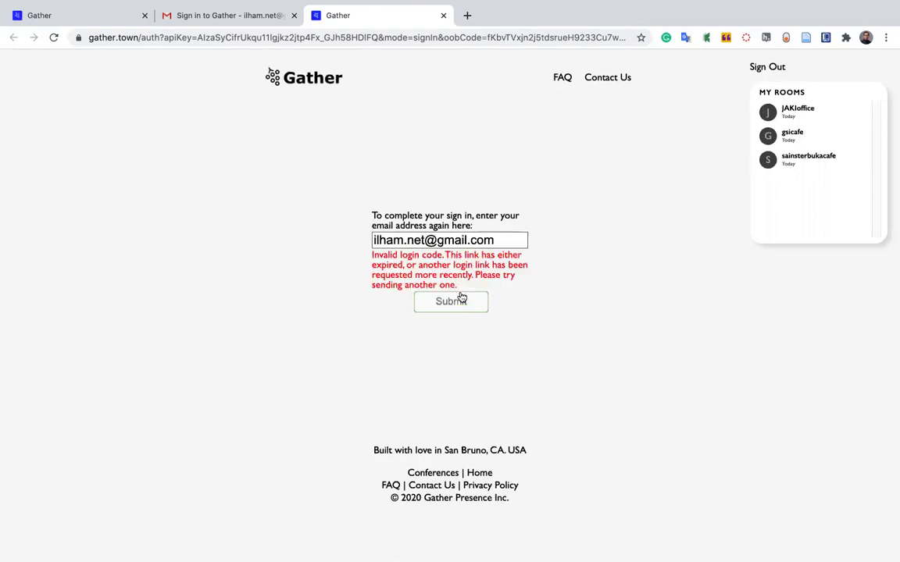
triple_click(500, 239)
key("BackSpace")
left_click(594, 237)
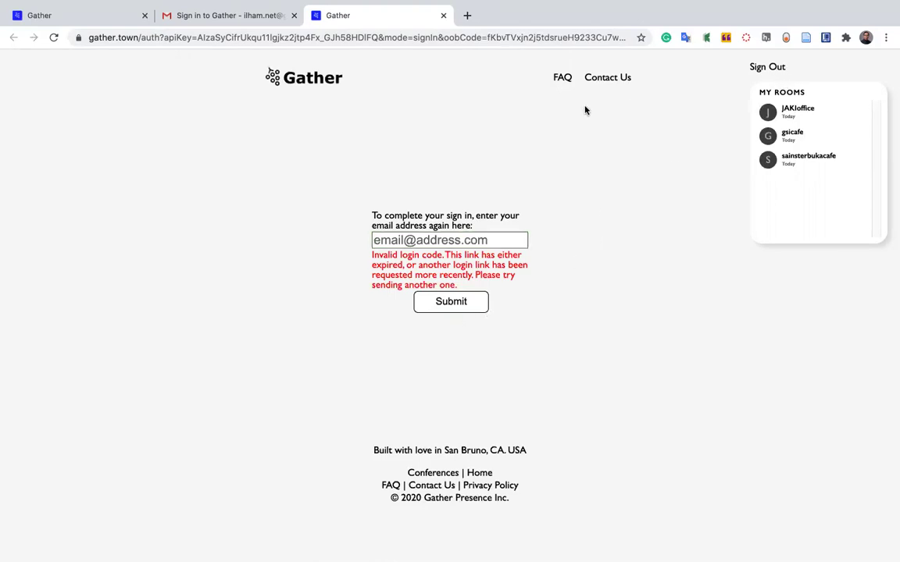
Reload the page, submit the full account email, and reload after the invalid-code message.
left_click(53, 38)
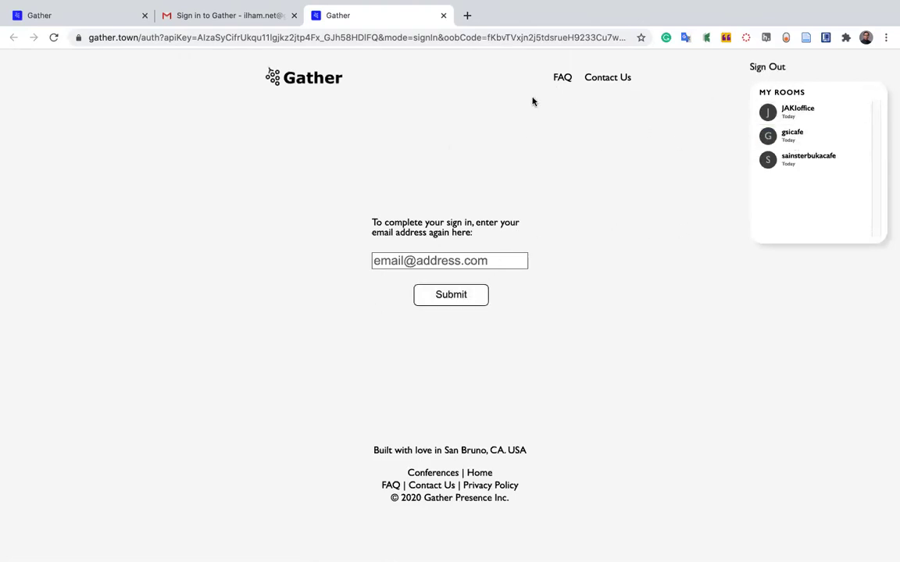
left_click(498, 261)
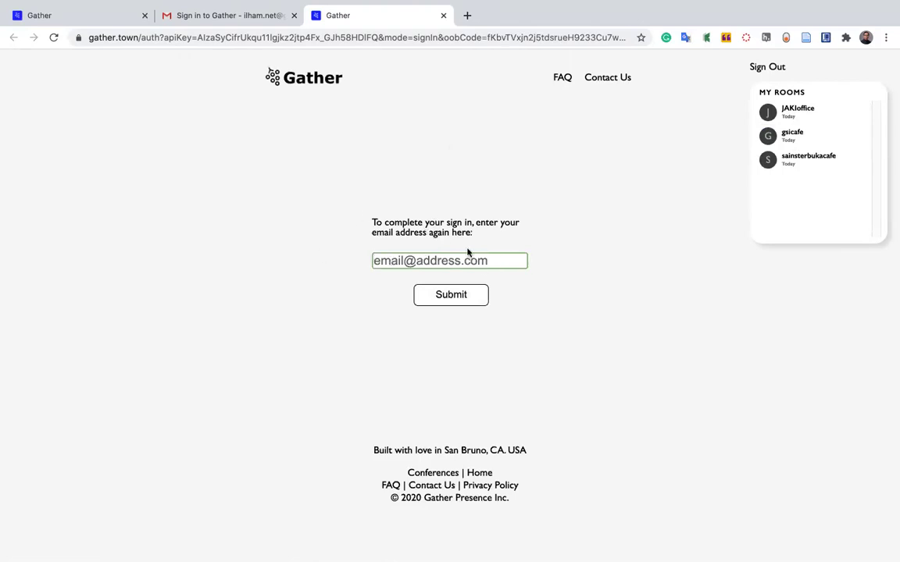
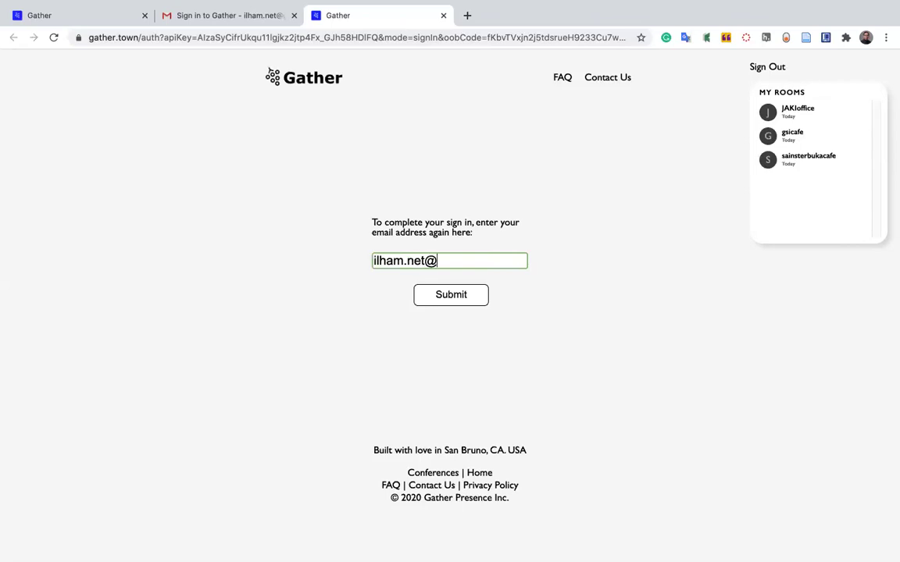
left_click(442, 304)
left_click_drag(380, 258, 533, 276)
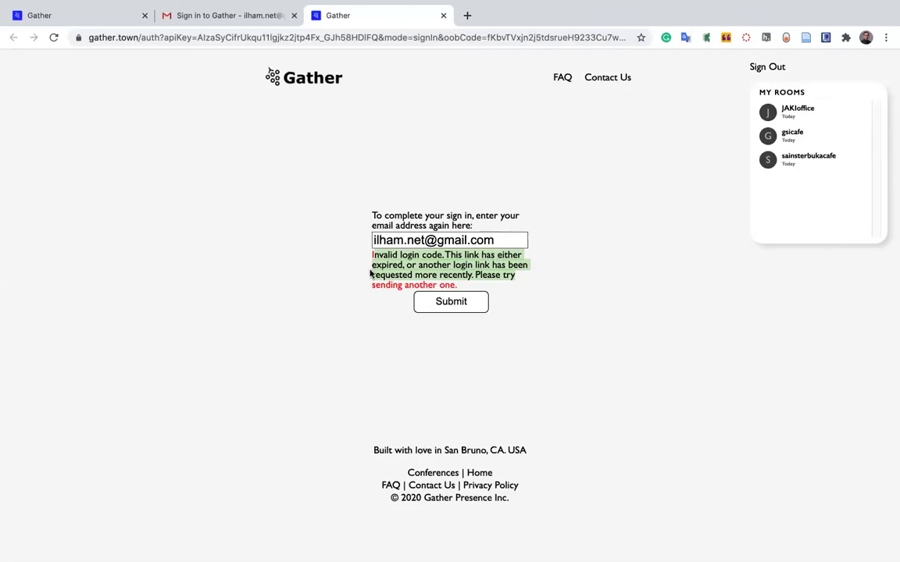
left_click(570, 269)
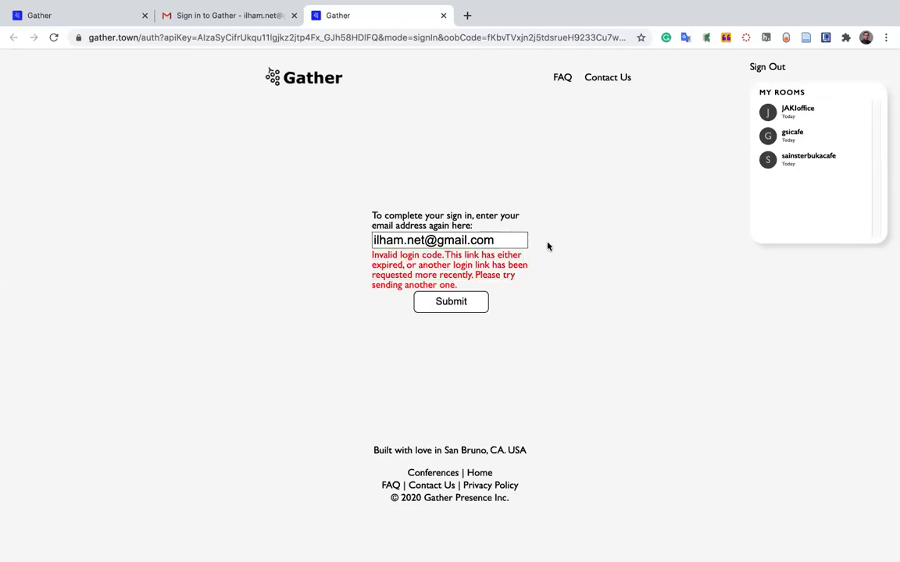
left_click(53, 37)
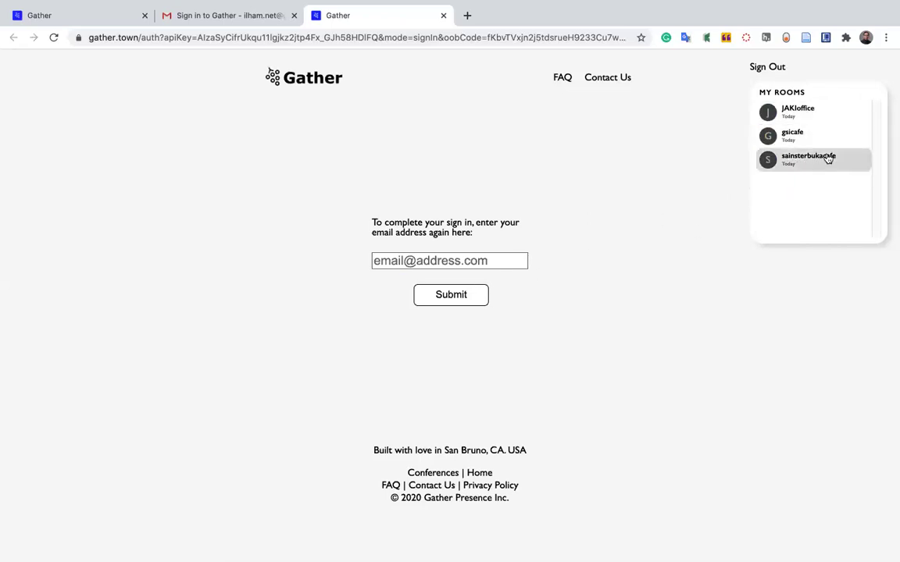
Open JAKIoffice from My Rooms and answer Yes to enter the space.
left_click(793, 117)
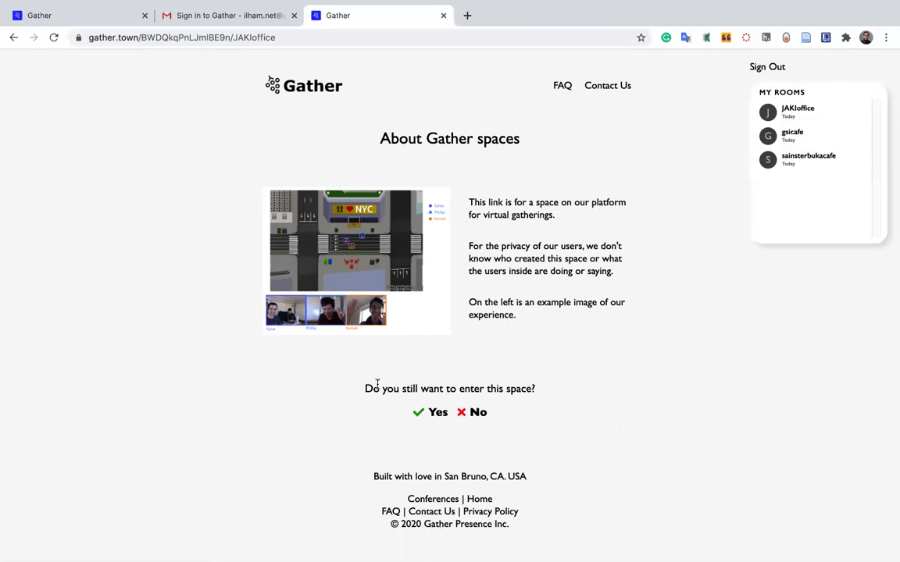
left_click_drag(364, 389, 582, 390)
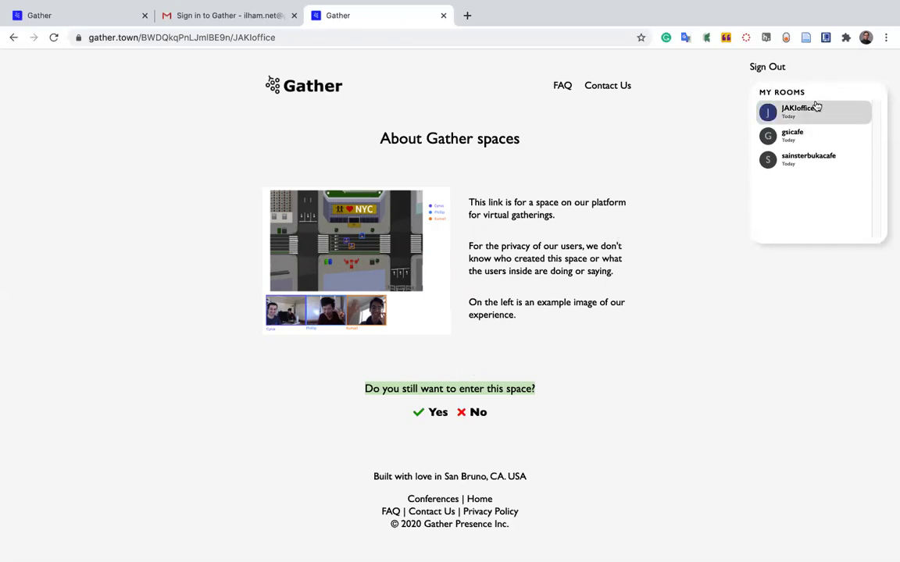
left_click(421, 415)
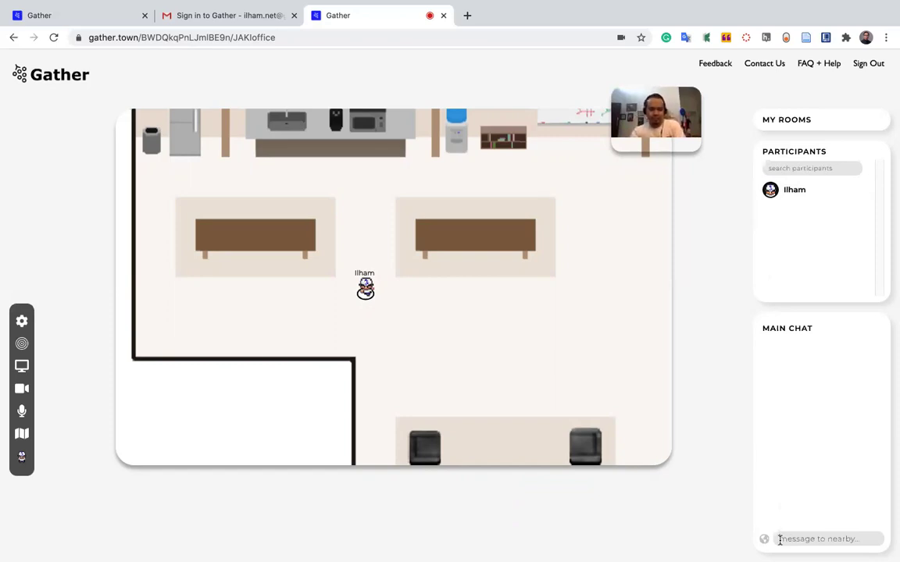
Send 'Selamat Pagi' to the JAKIoffice main chat and expand the My Rooms list.
type("Selamat")
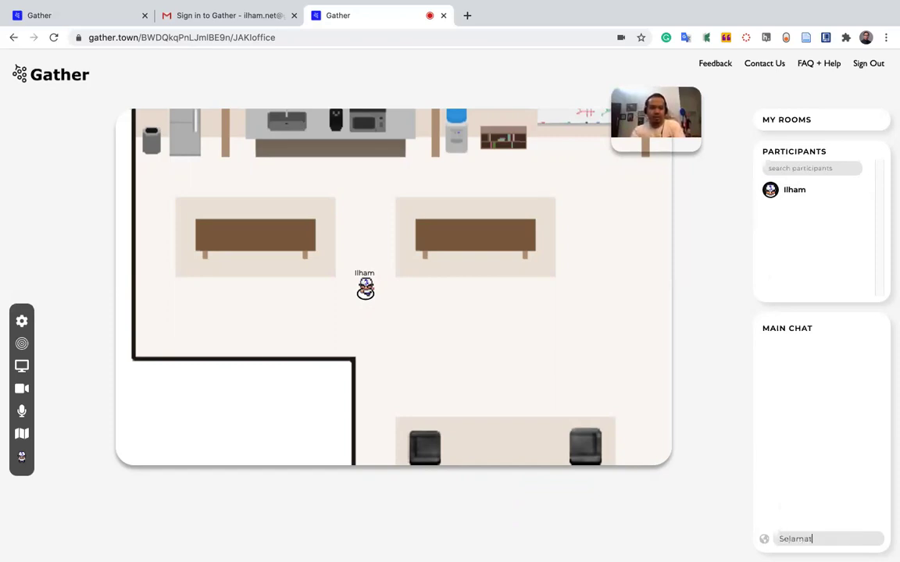
type(" Pagi")
key("Return")
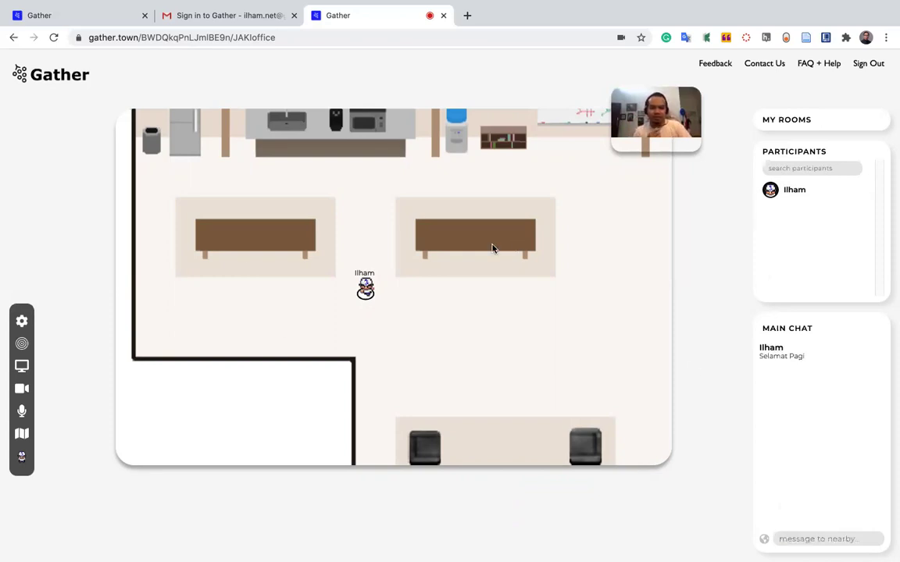
left_click(803, 114)
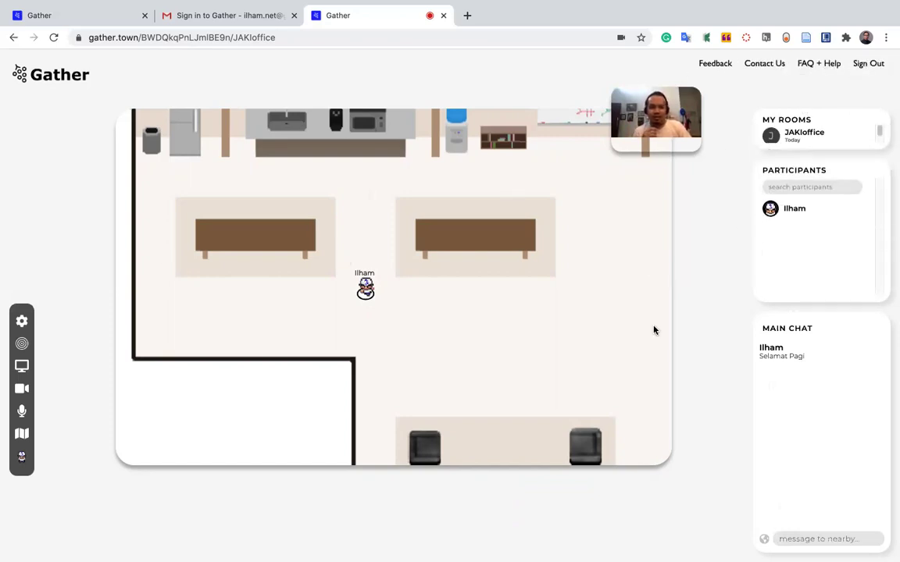
mouse_move(810, 137)
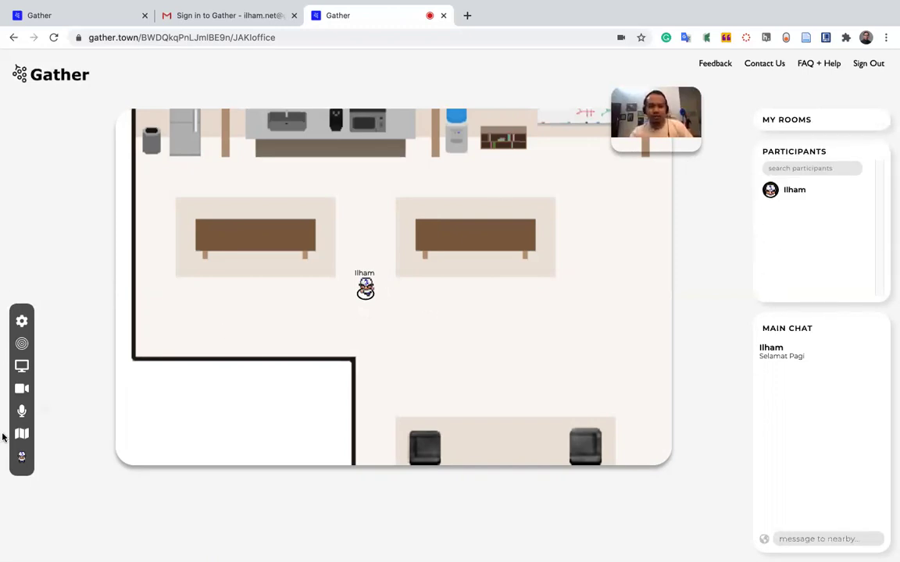
left_click(21, 323)
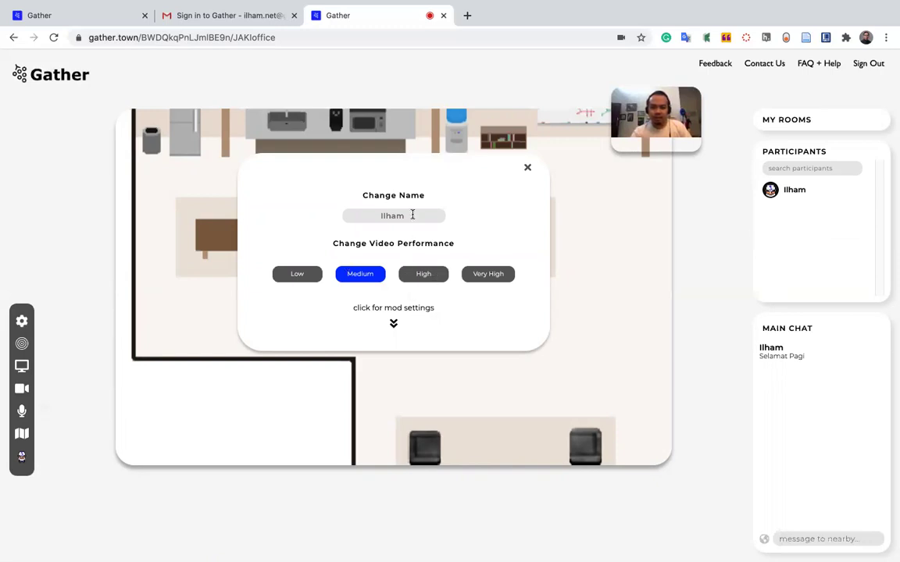
left_click(406, 216)
left_click_drag(418, 214, 341, 220)
left_click(467, 216)
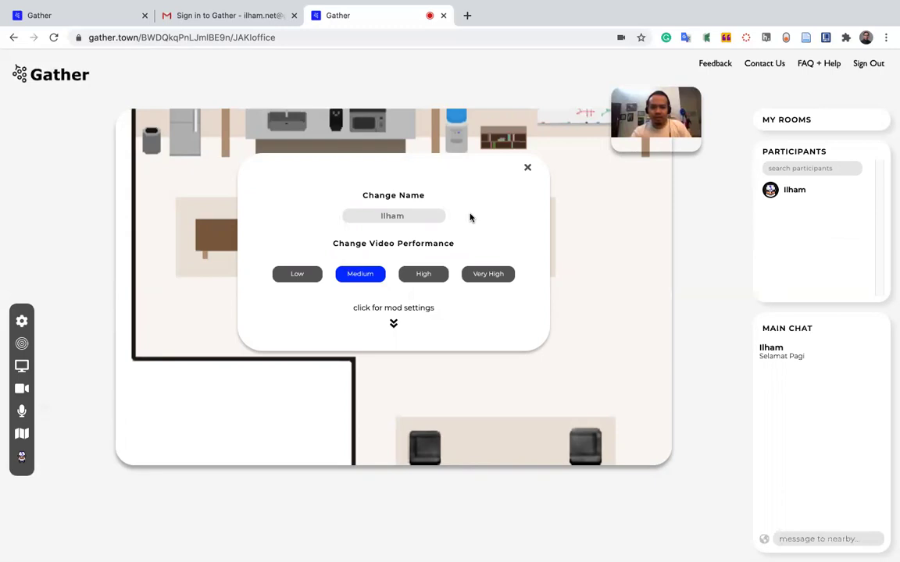
left_click(528, 171)
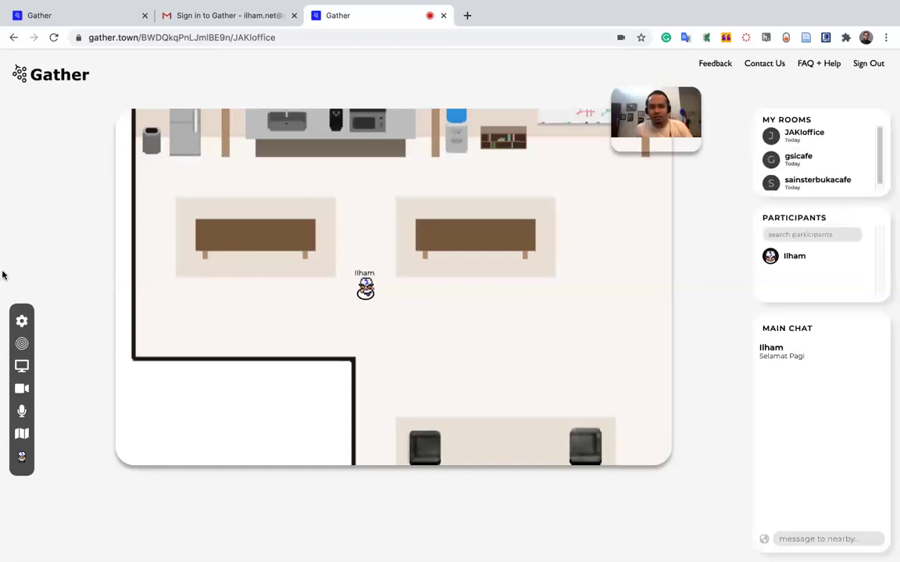
left_click(22, 323)
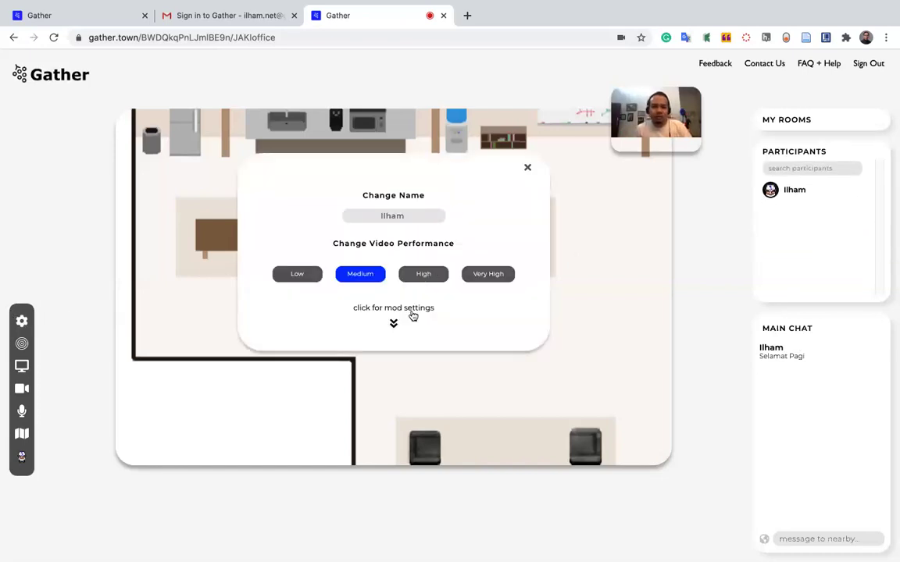
left_click(395, 328)
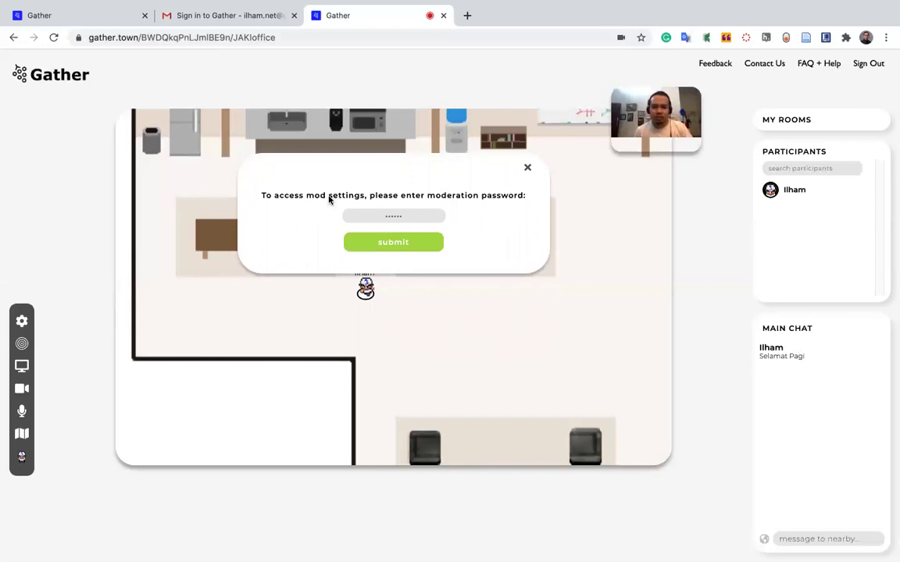
left_click(528, 171)
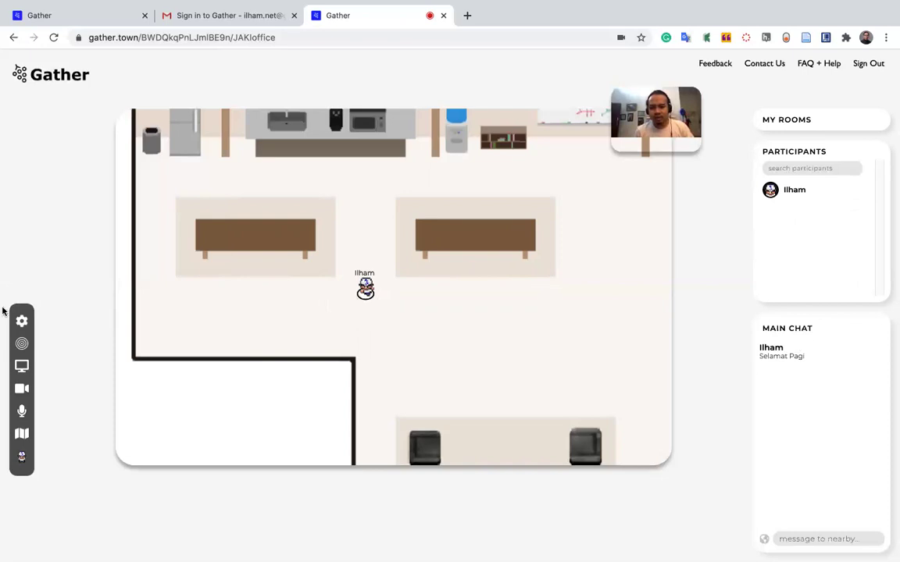
left_click(21, 320)
left_click(407, 216)
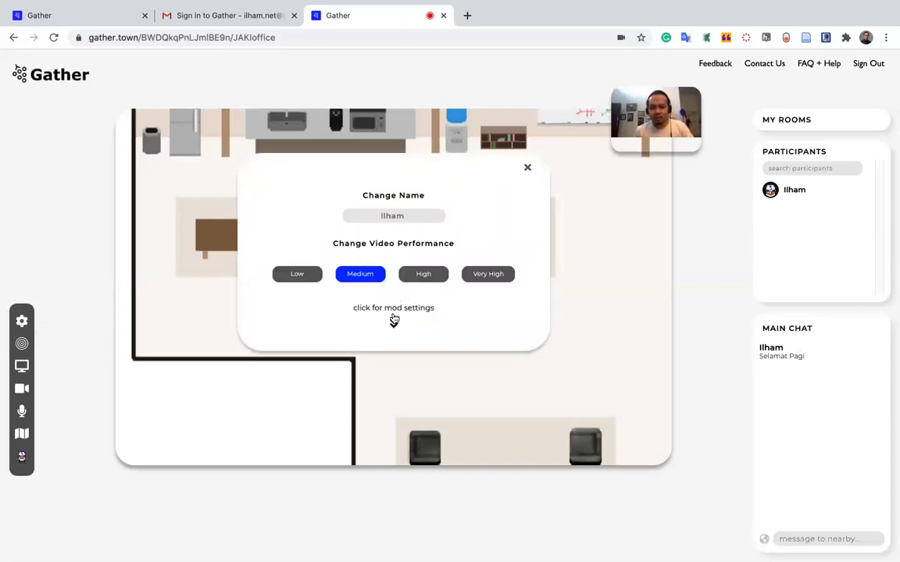
left_click(315, 278)
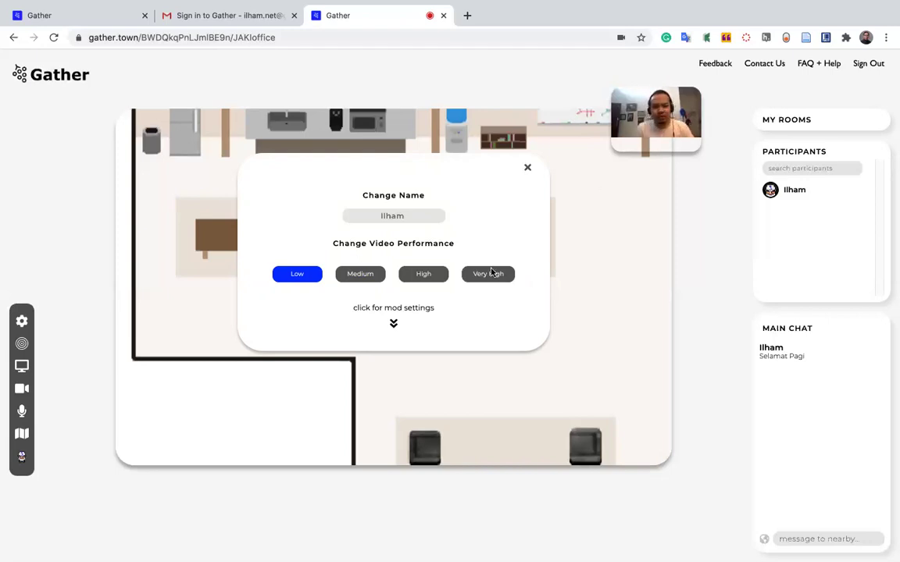
left_click(361, 277)
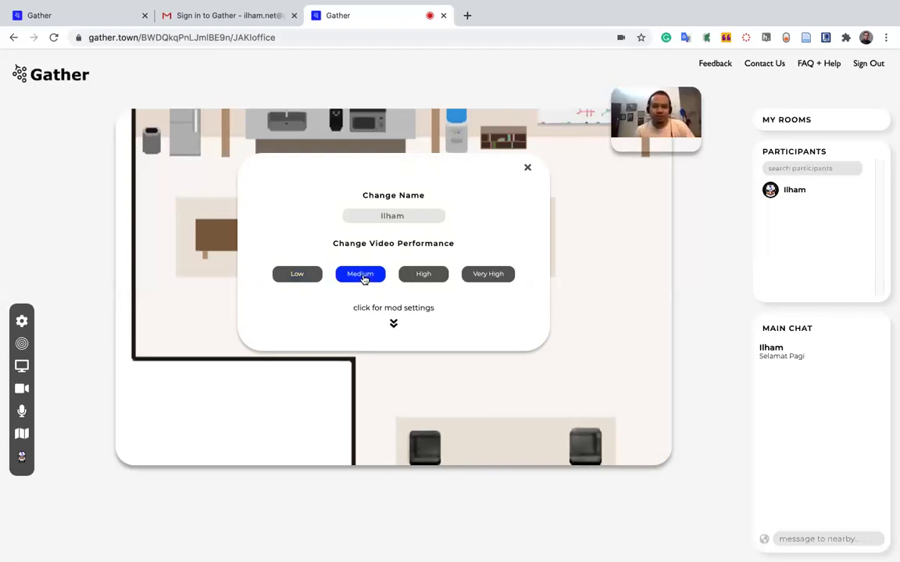
left_click(423, 277)
left_click(486, 276)
left_click(356, 277)
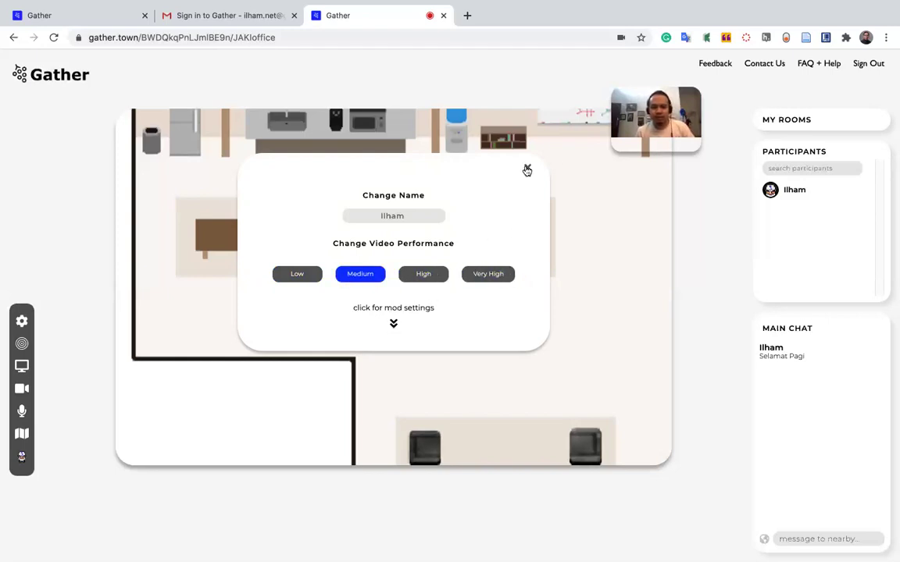
left_click(527, 168)
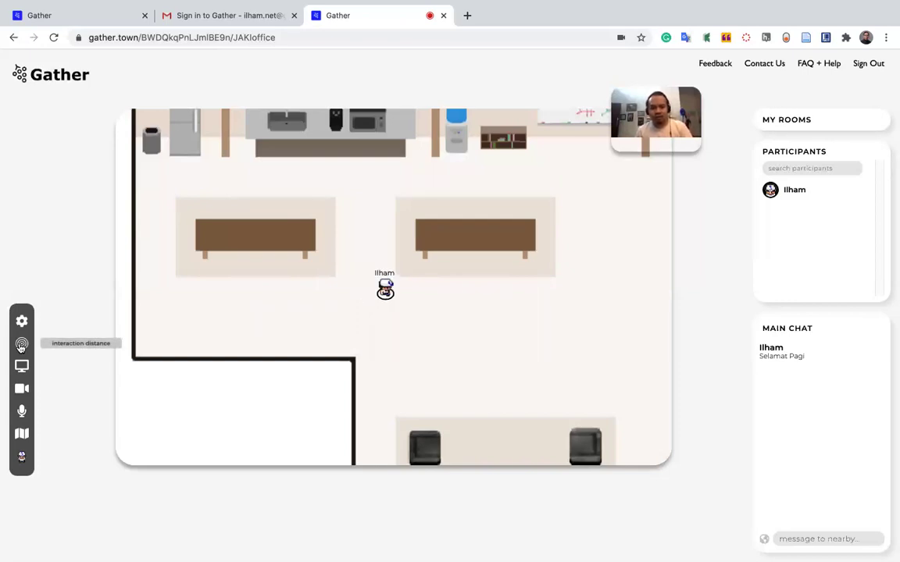
Step the avatar up toward the kitchen counter with the Up arrow.
key("Up")
key("Up")
key("Up")
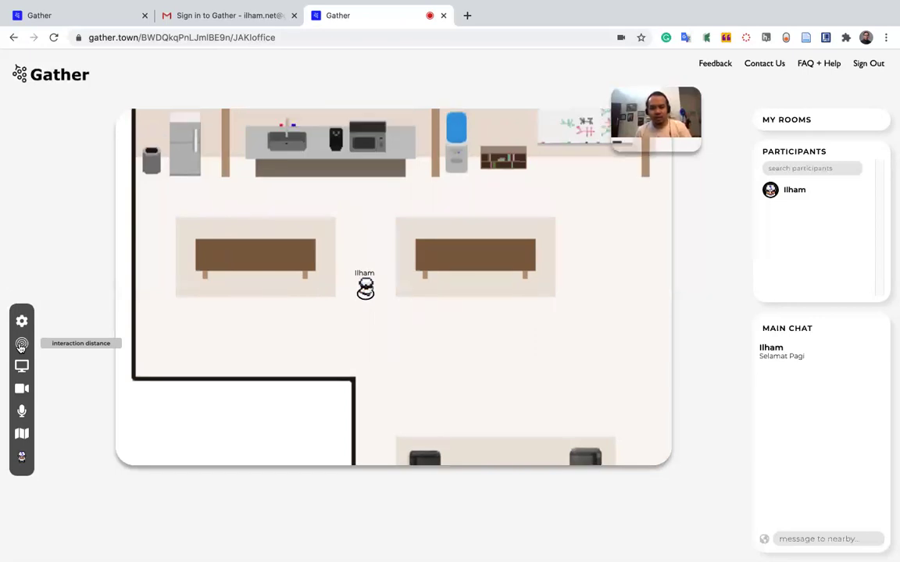
Walk the avatar around the office tables and back up to the kitchen counter.
key("Up")
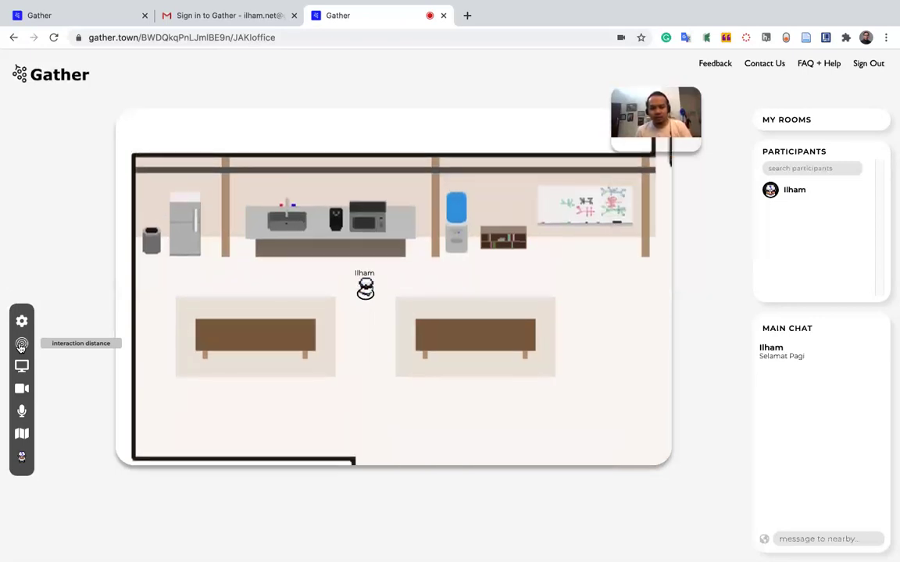
key("Right")
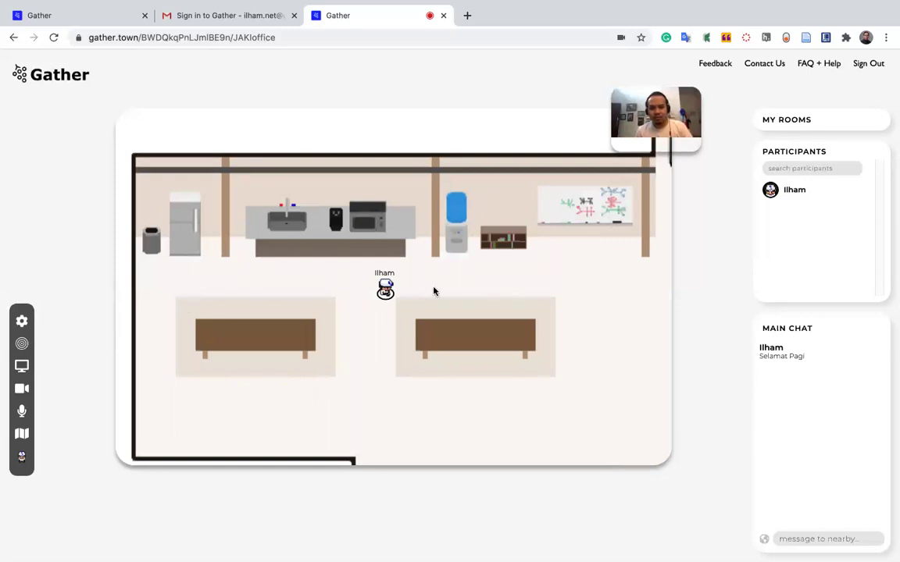
key("Left")
key("Left")
key("Down")
key("Down")
key("Down")
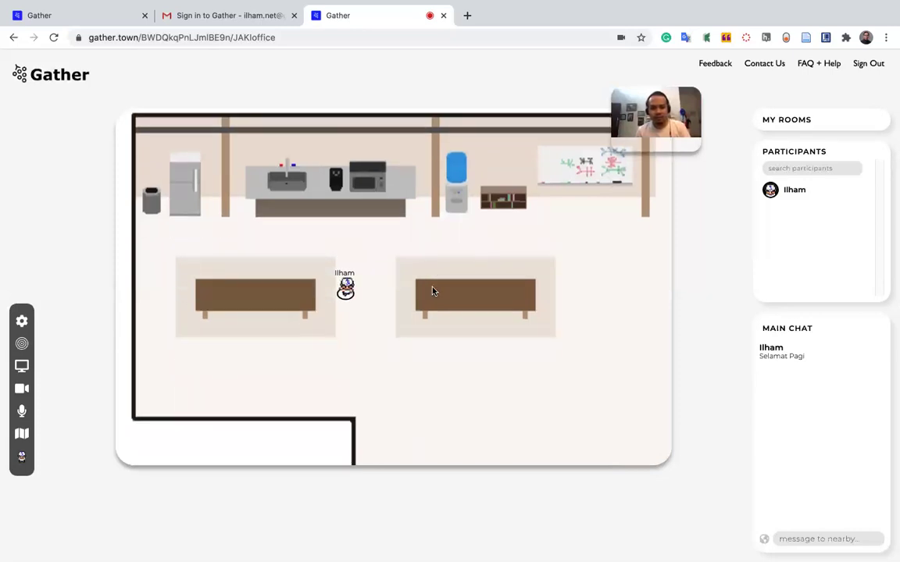
key("Down")
key("Down")
key("Down")
key("Right")
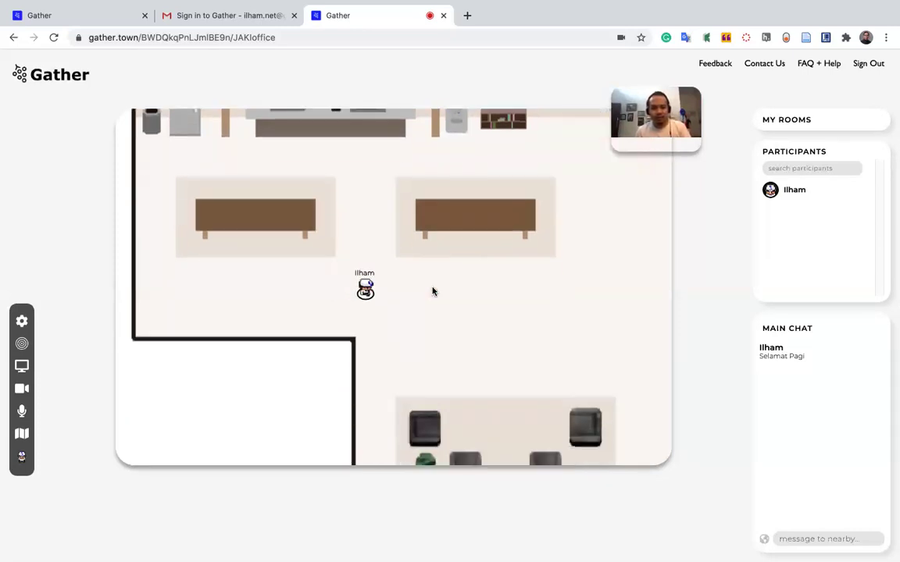
key("Up")
key("Up")
key("Up")
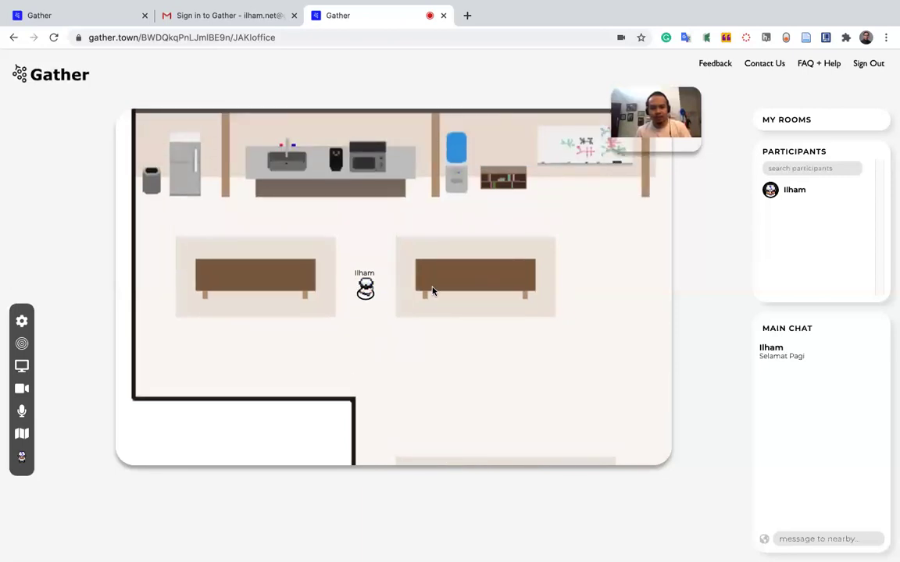
key("Up")
key("Up")
key("Up")
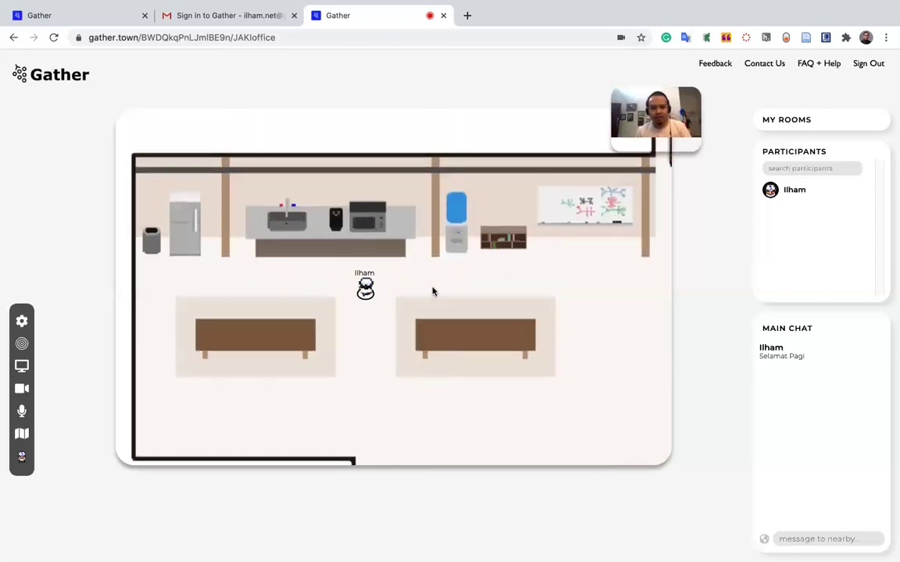
key("Up")
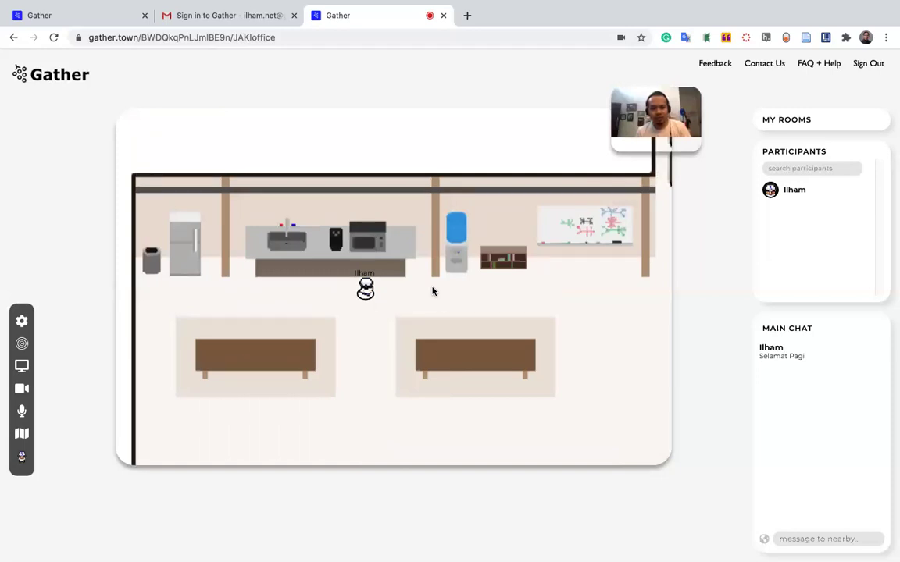
Walk the avatar along the kitchen counter and onto the right-hand table.
key("Right")
key("Down")
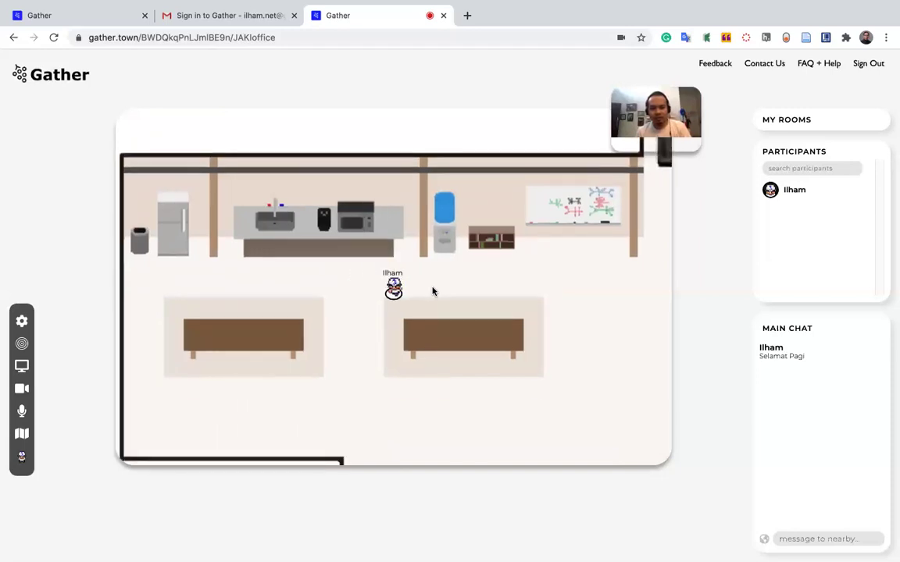
key("Left")
key("Left")
key("Down")
key("Down")
key("Up")
key("Up")
key("Up")
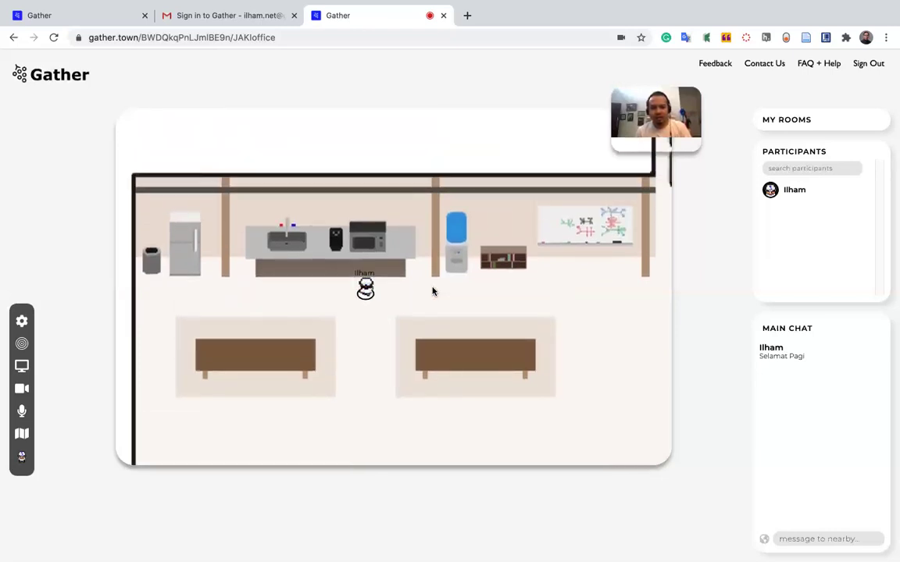
key("Left")
key("Left")
key("Left")
key("Left")
key("Left")
key("Left")
key("Left")
key("Left")
key("Left")
key("Left")
key("Right")
key("Right")
key("Right")
key("Right")
key("Right")
key("Right")
key("Right")
key("Right")
key("Right")
key("Right")
key("Right")
key("Right")
key("Right")
key("Right")
key("Right")
key("Down")
key("Down")
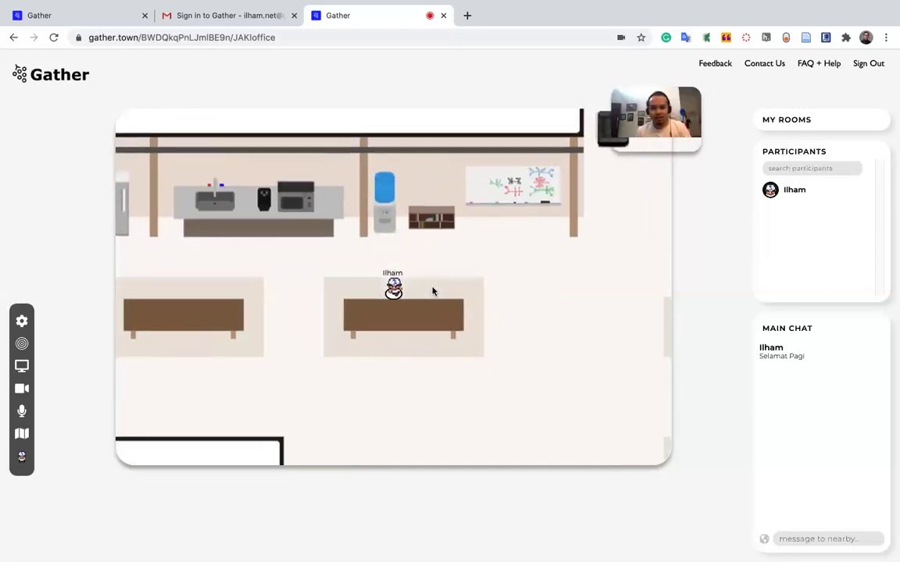
Walk the avatar up and right through the armchair lounge past the chairs.
key("Right")
key("Right")
key("Right")
key("Right")
key("Right")
key("Right")
key("Right")
key("Right")
key("Right")
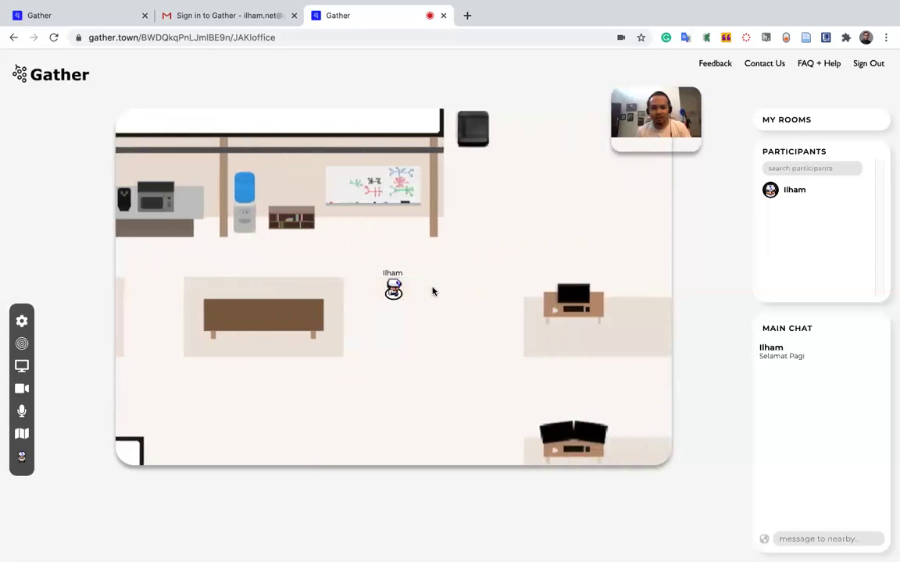
key("Up")
key("Up")
key("Up")
key("Up")
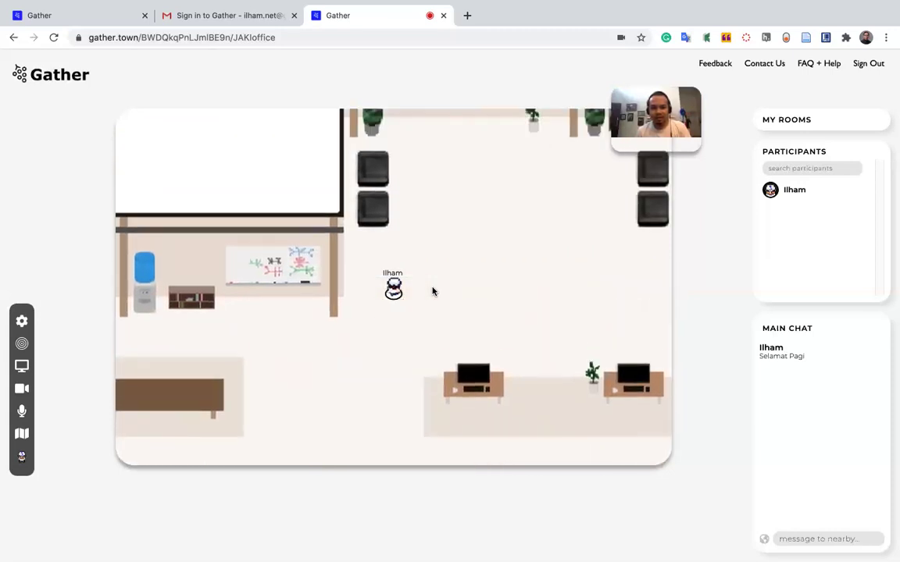
key("Right")
key("Right")
key("Up")
key("Up")
key("Up")
key("Up")
key("Up")
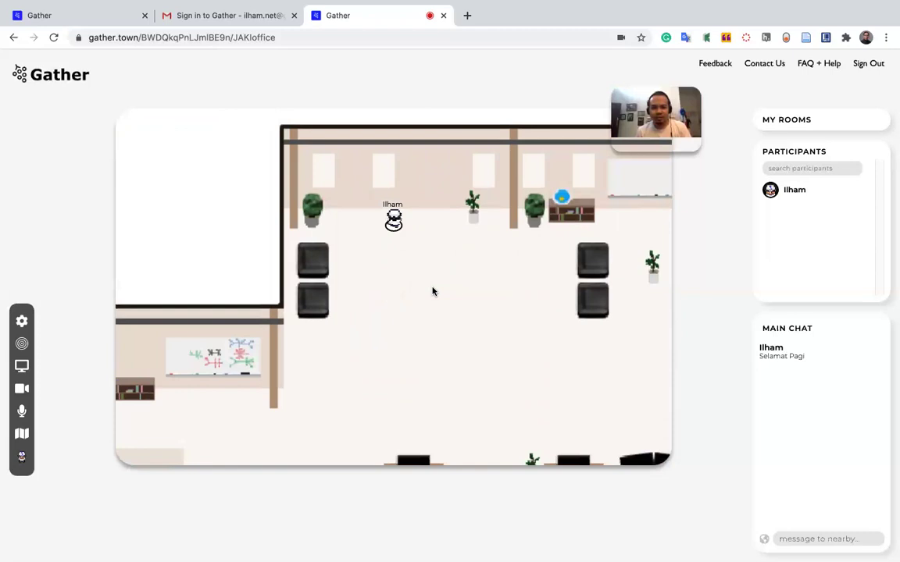
key("Right")
key("Right")
key("Right")
key("Down")
key("Down")
key("Right")
key("Right")
key("Right")
key("Up")
key("Right")
key("Right")
key("Right")
key("Right")
key("Right")
key("Down")
key("Down")
key("Down")
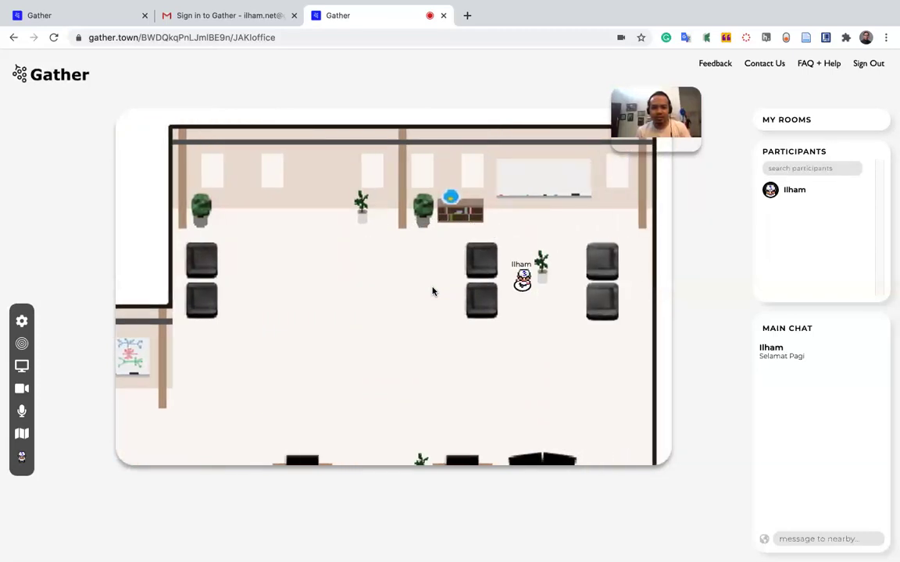
Move the avatar up to the bookshelf, under the whiteboard, then down the right wall.
key("Up")
key("Left")
key("Up")
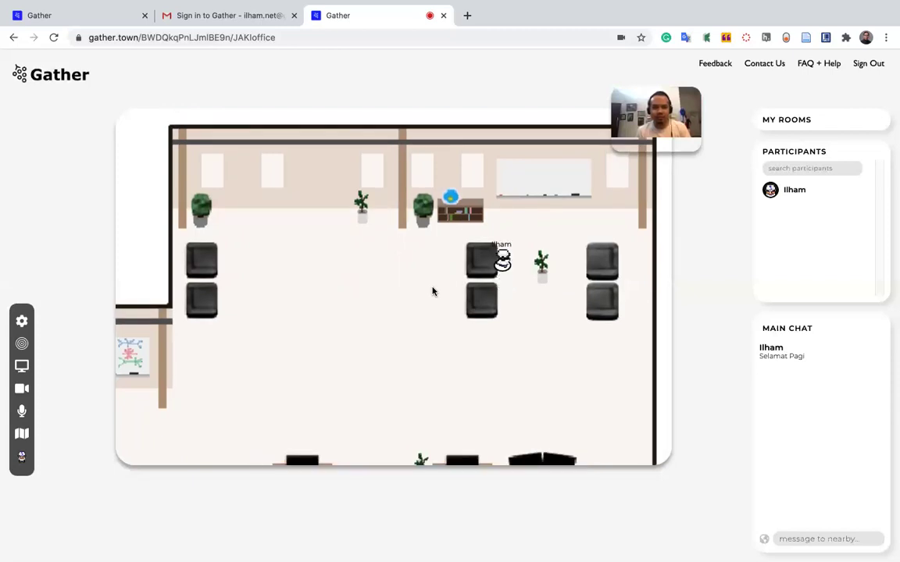
key("Up")
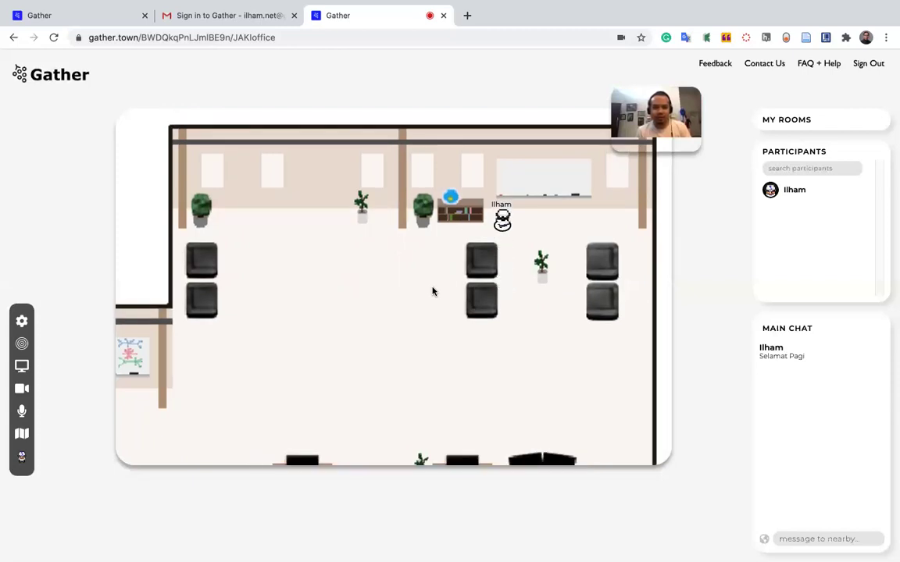
key("Right")
key("Right")
key("Right")
key("Right")
key("Right")
key("Right")
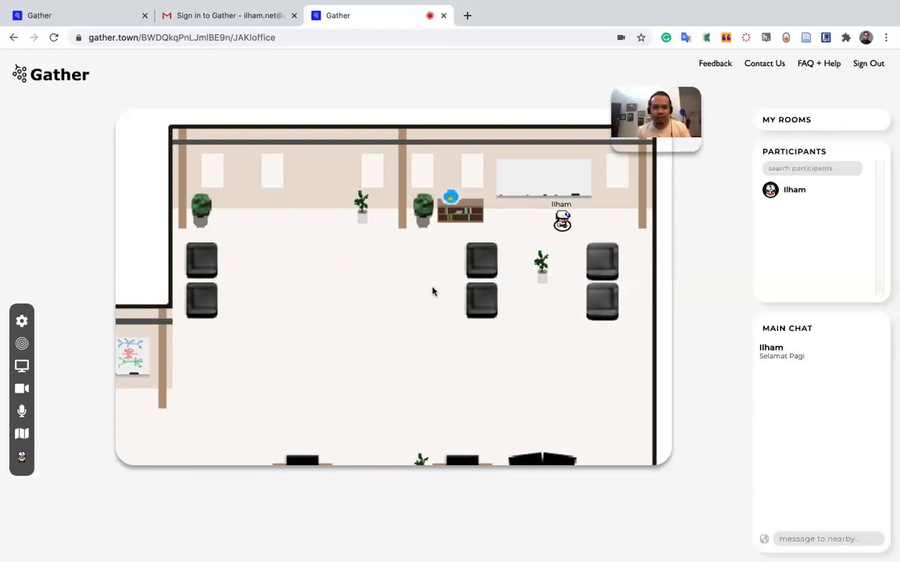
key("Down")
key("Down")
key("Down")
key("Down")
key("Down")
key("Down")
key("Down")
key("Down")
key("Down")
key("Down")
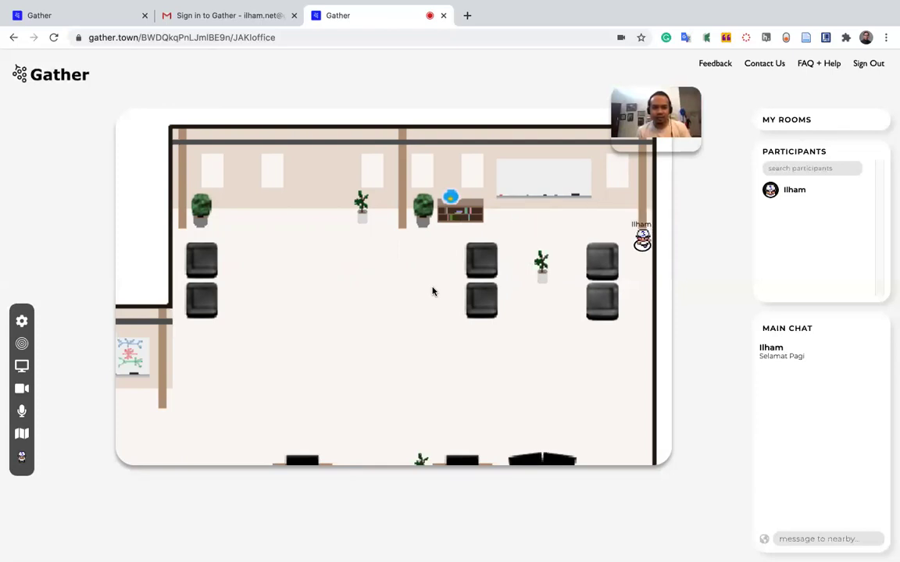
Walk the avatar around the middle desk and down between the desk rows to below the bottom row.
key("Down")
key("Down")
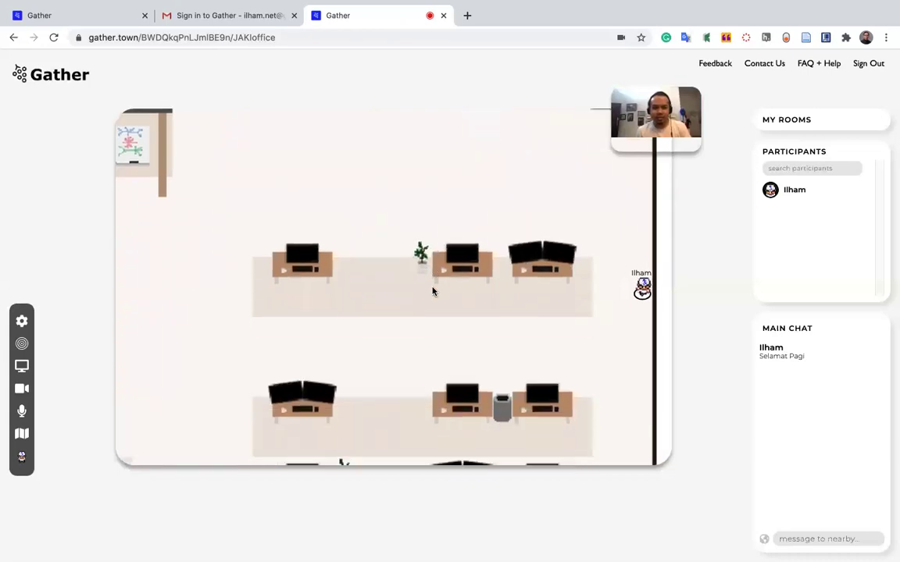
key("Left")
key("Left")
key("Left")
key("Left")
key("Left")
key("Left")
key("Left")
key("Up")
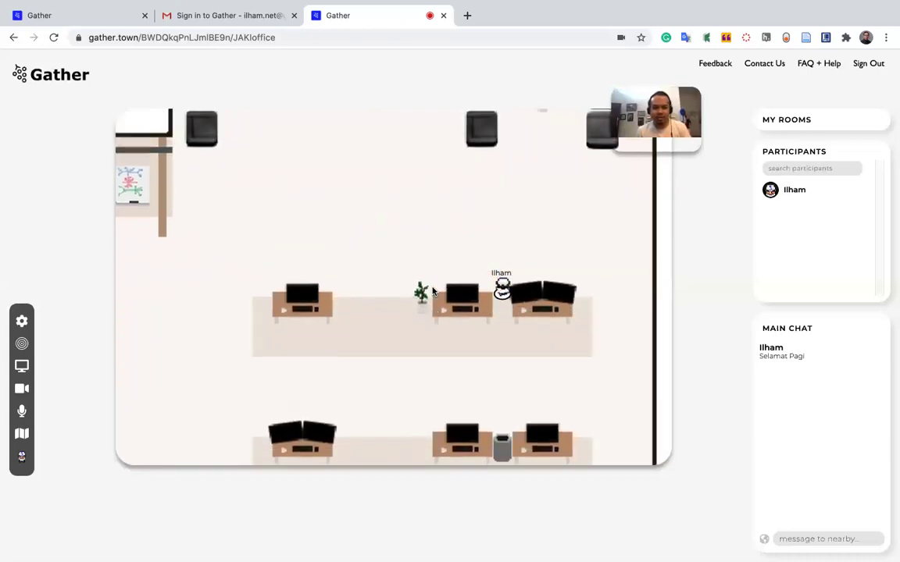
key("Down")
key("Down")
key("Right")
key("Up")
key("Up")
key("Up")
key("Up")
key("Down")
key("Down")
key("Down")
key("Down")
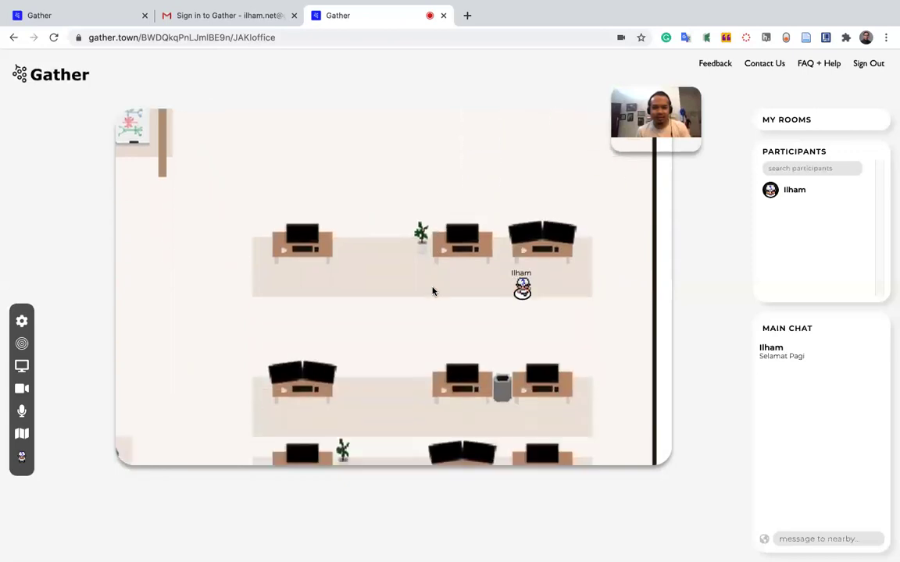
key("Down")
key("Down")
key("Down")
key("Down")
key("Left")
key("Left")
key("Left")
key("Left")
key("Left")
key("Left")
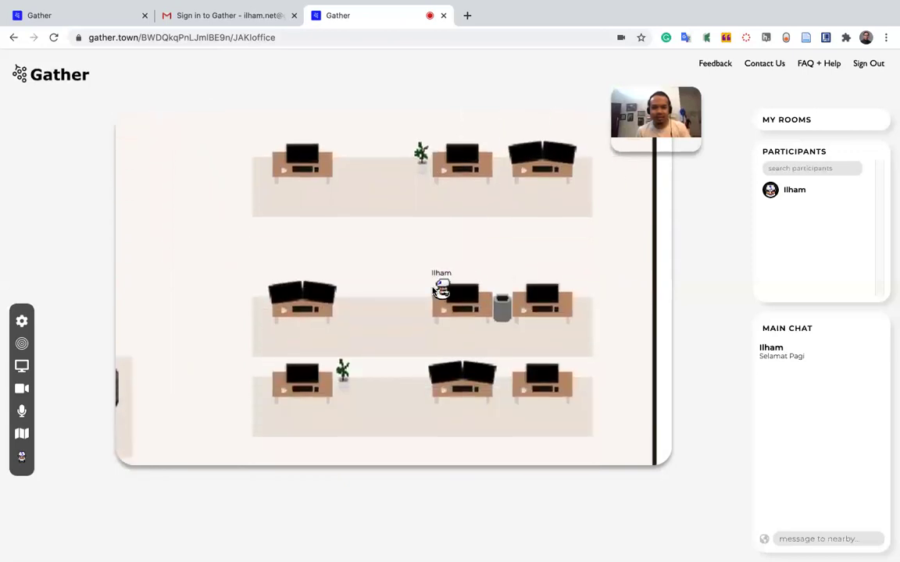
key("Down")
key("Down")
key("Down")
key("Down")
key("Down")
key("Down")
key("Down")
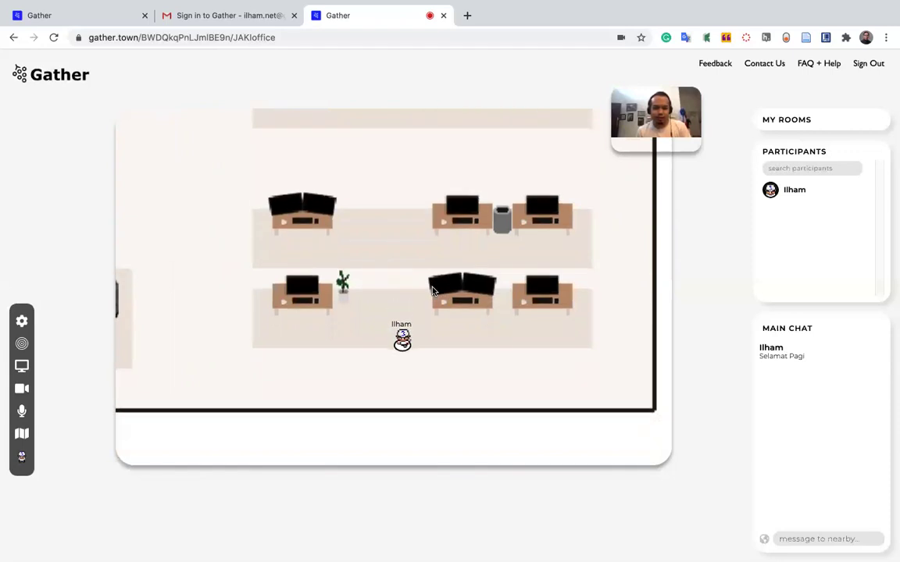
key("Left")
key("Left")
key("Left")
key("Left")
key("Left")
Walk the avatar back up past the armchairs to the kitchen counters by the water cooler.
key("Up")
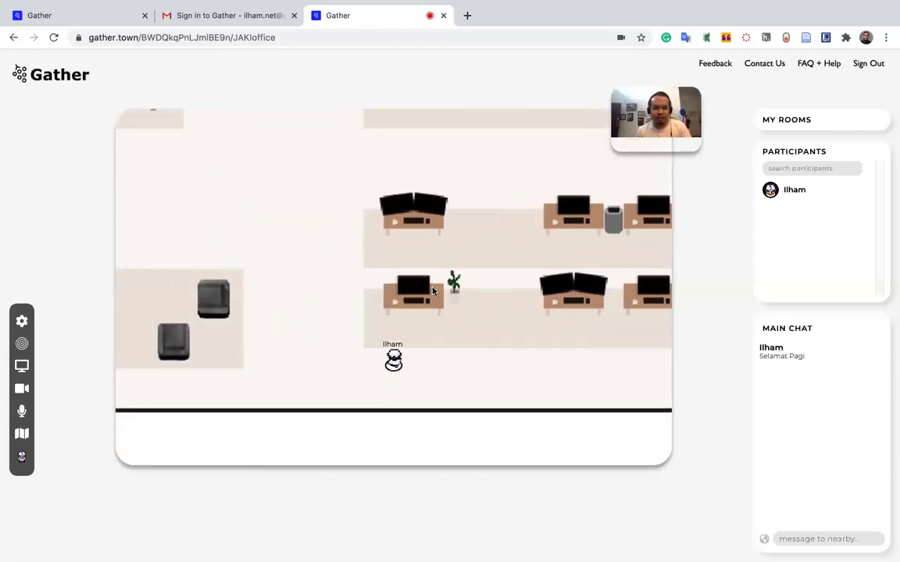
key("Up")
key("Up")
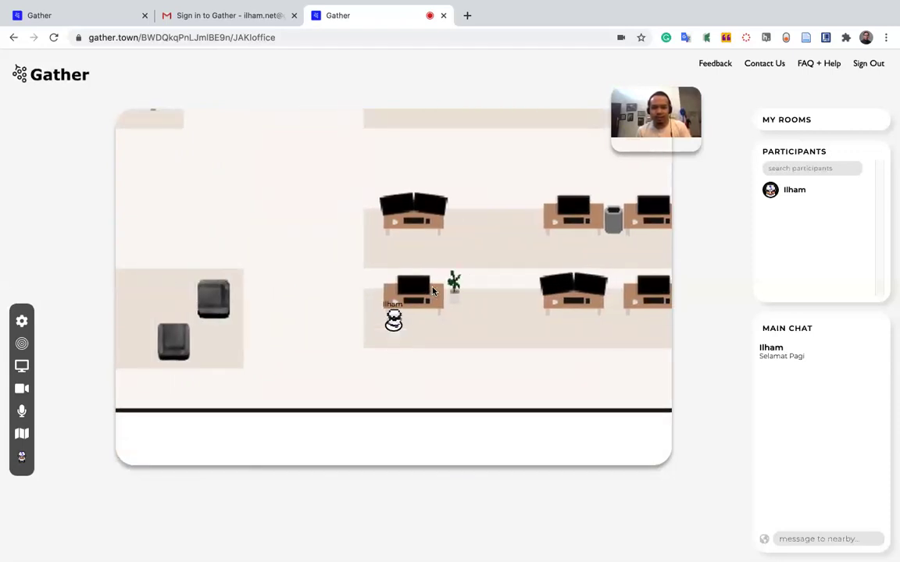
key("Left")
key("Left")
key("Left")
key("Up")
key("Up")
key("Up")
key("Up")
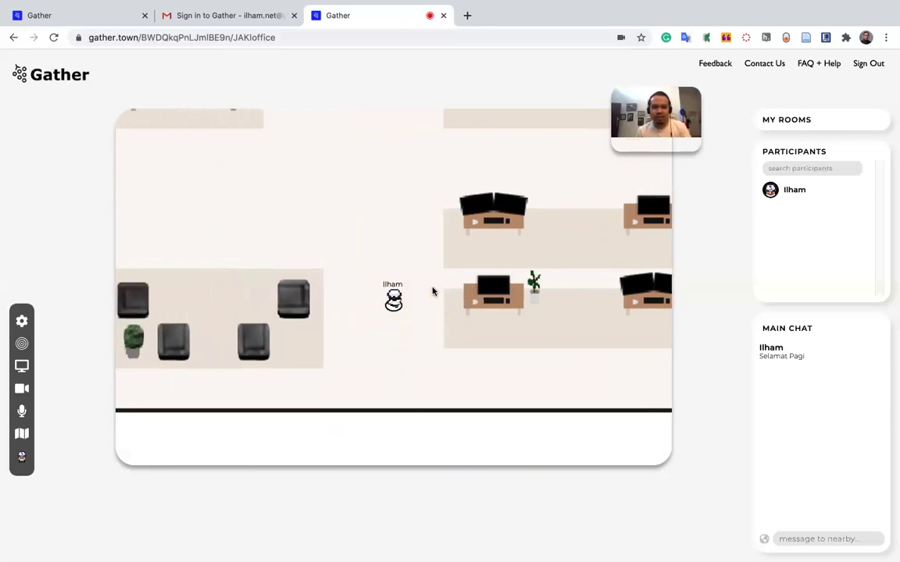
key("Up")
key("Up")
key("Up")
key("Up")
key("Up")
key("Up")
key("Up")
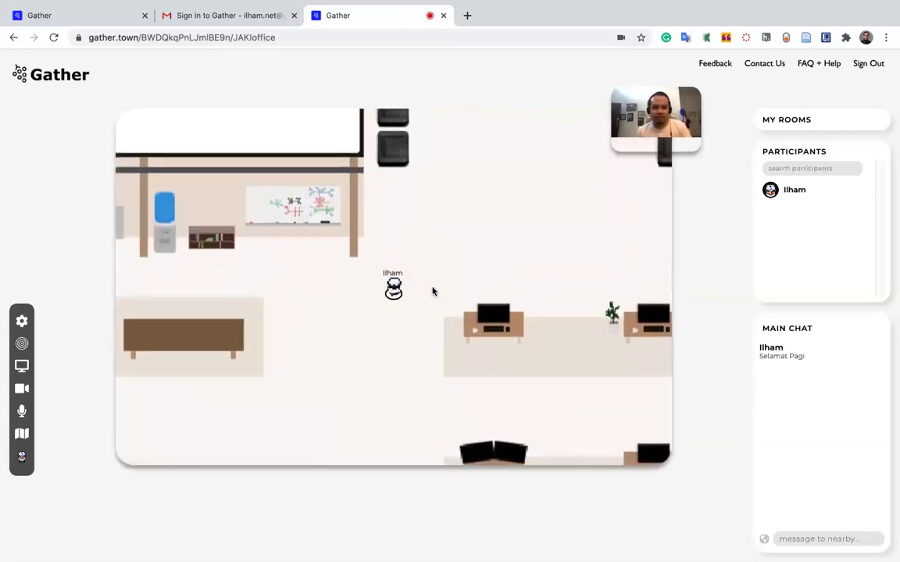
key("Left")
key("Left")
key("Left")
key("Left")
key("Left")
key("Left")
key("Left")
key("Left")
key("Left")
key("Left")
key("Left")
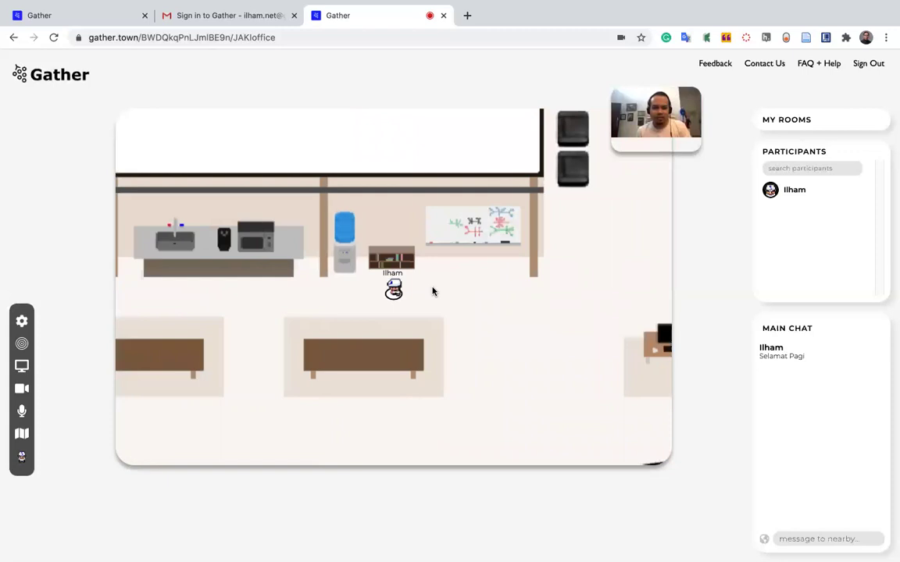
key("Left")
key("Left")
Walk the avatar down between the tables into the armchair lounge corner.
key("Down")
key("Down")
key("Down")
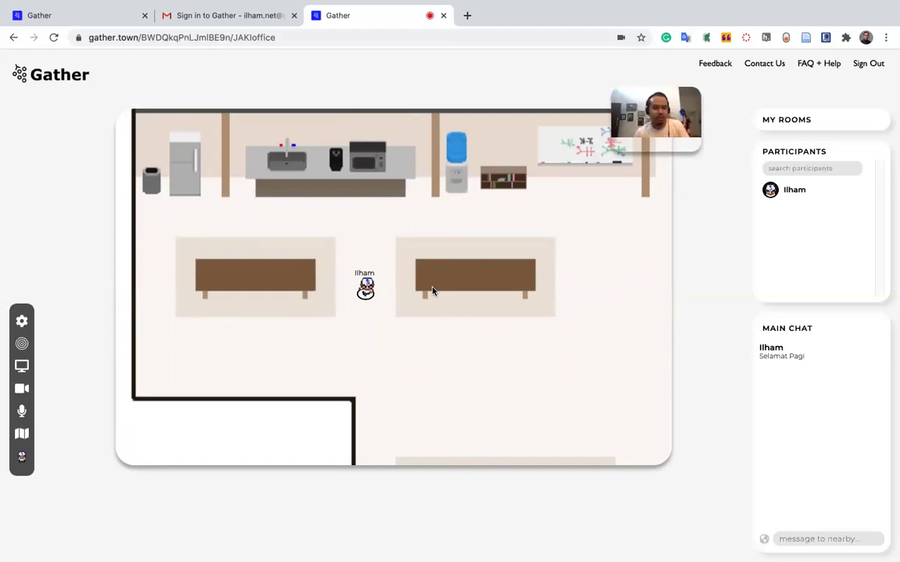
key("Down")
key("Down")
key("Down")
key("Down")
key("Down")
key("Down")
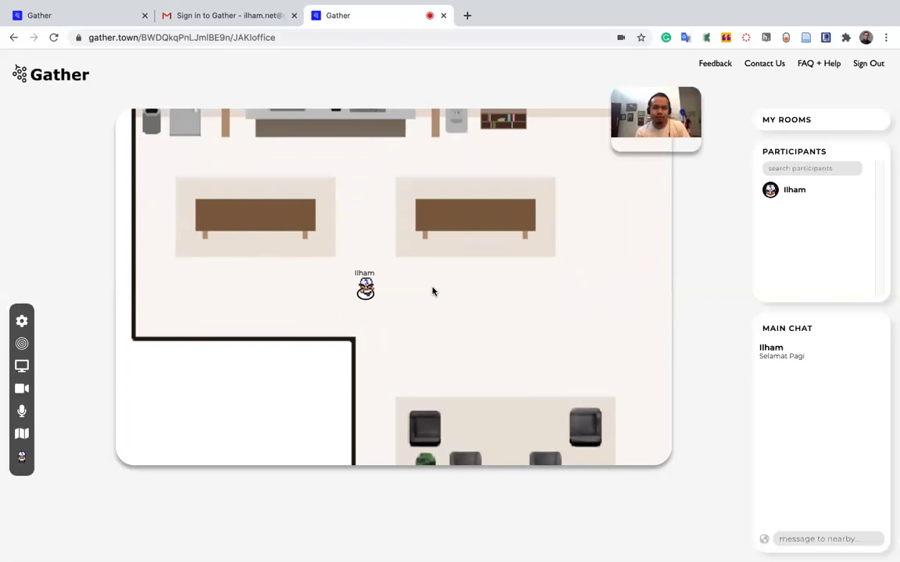
key("Right")
key("Right")
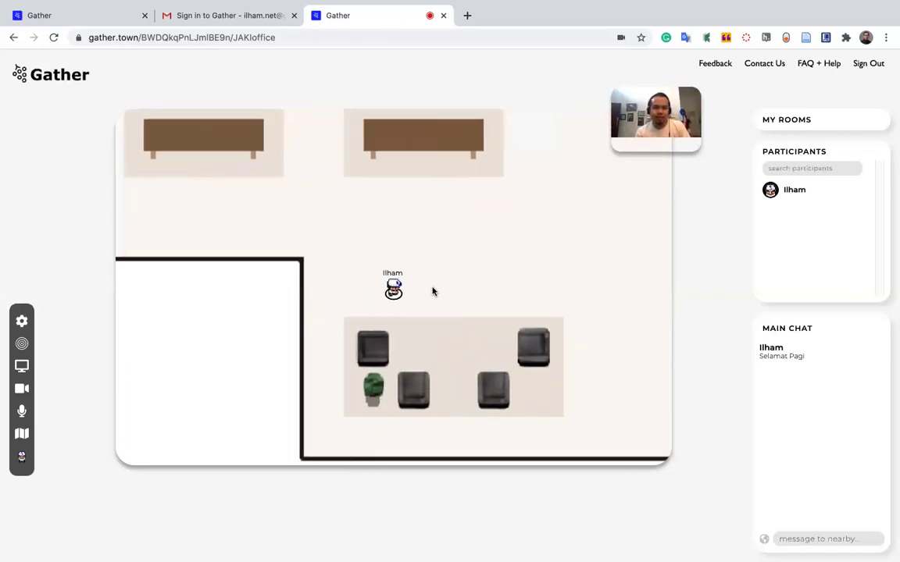
key("Down")
key("Right")
key("Right")
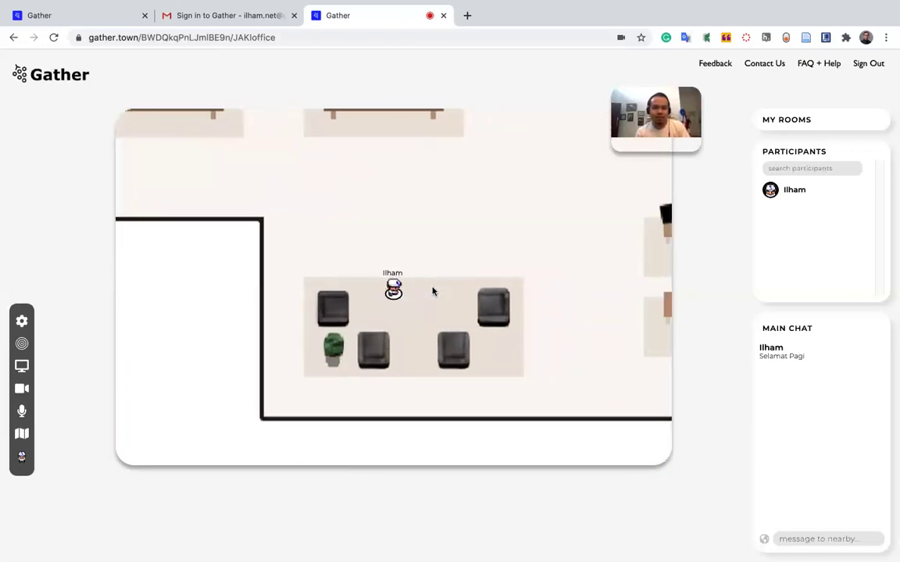
key("Down")
key("Right")
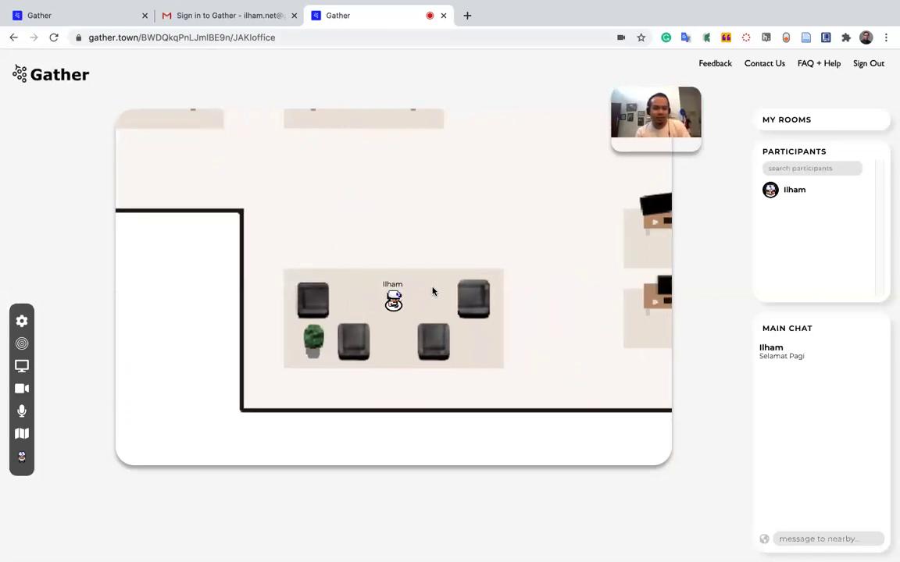
Walk the avatar up out of the lounge and back between the two long tables.
key("Up")
key("Up")
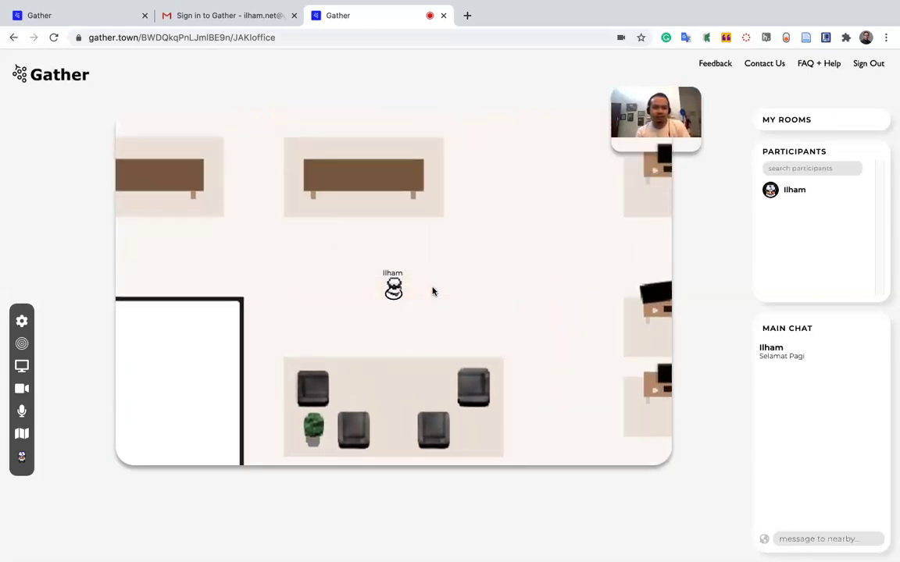
key("Left")
key("Left")
key("Left")
key("Left")
key("Up")
key("Left")
key("Right")
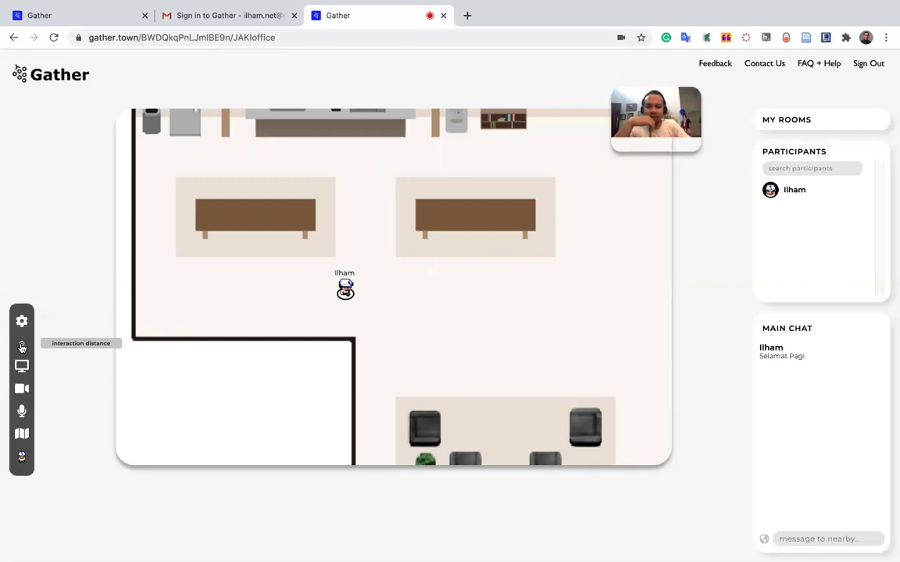
left_click(22, 348)
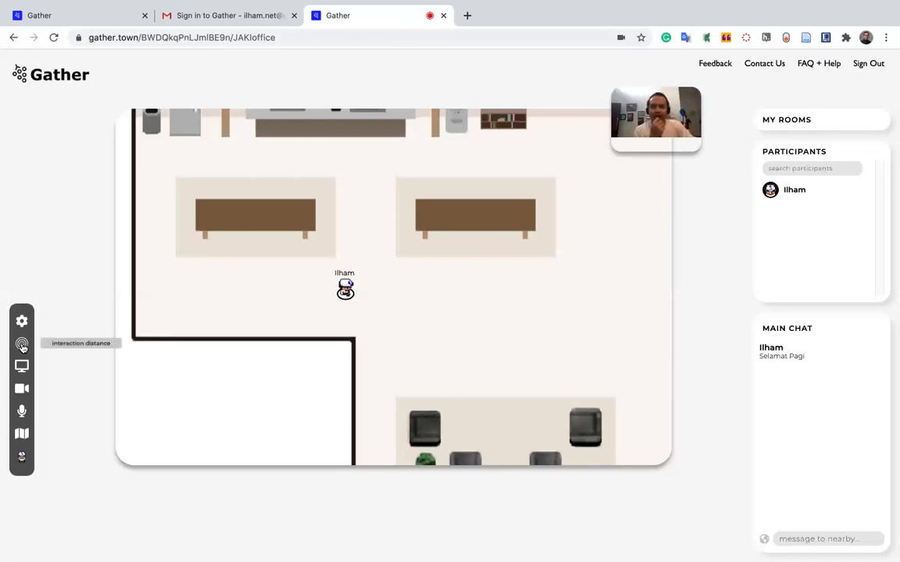
Reduce the avatar's interaction distance to the smallest, small-dot setting from the left toolbar.
left_click(22, 346)
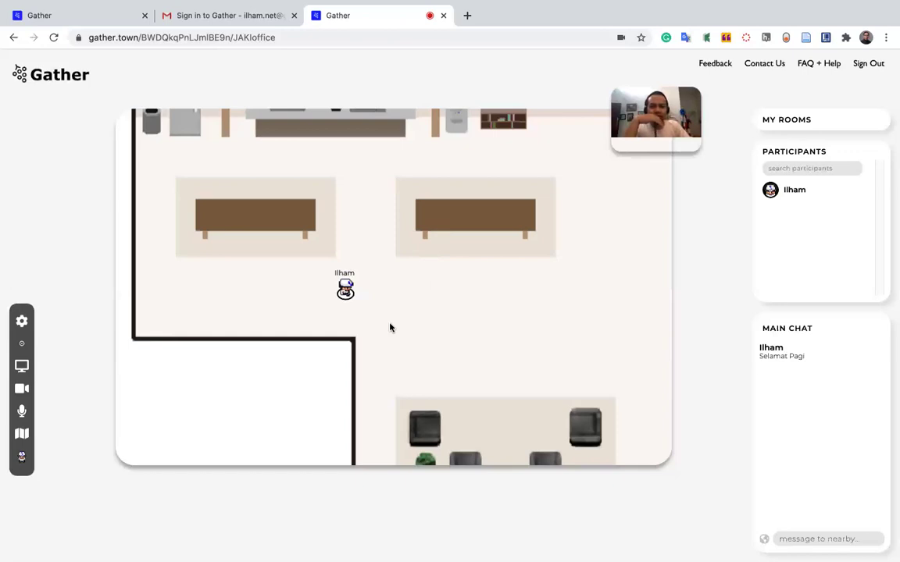
left_click(21, 346)
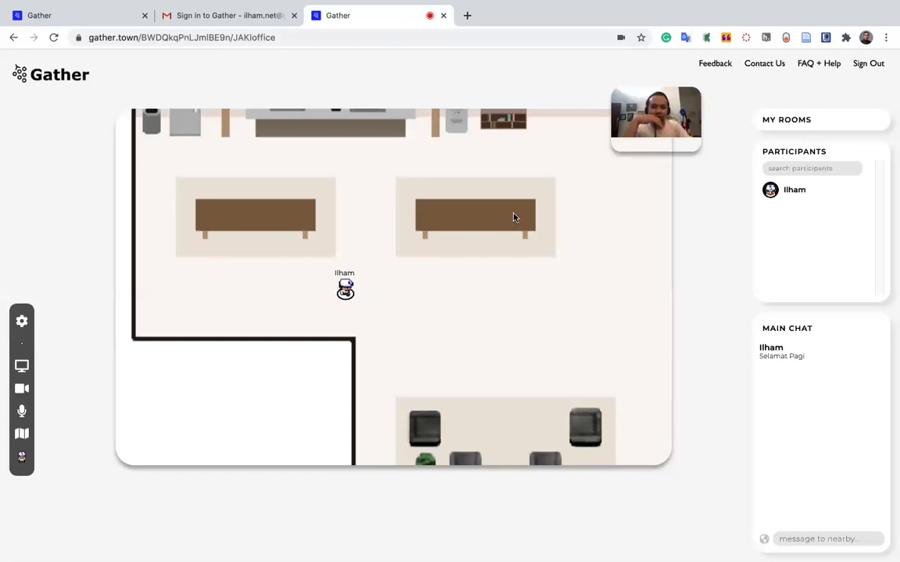
Walk the avatar right, up toward the desks, then left along the kitchen.
left_click(544, 281)
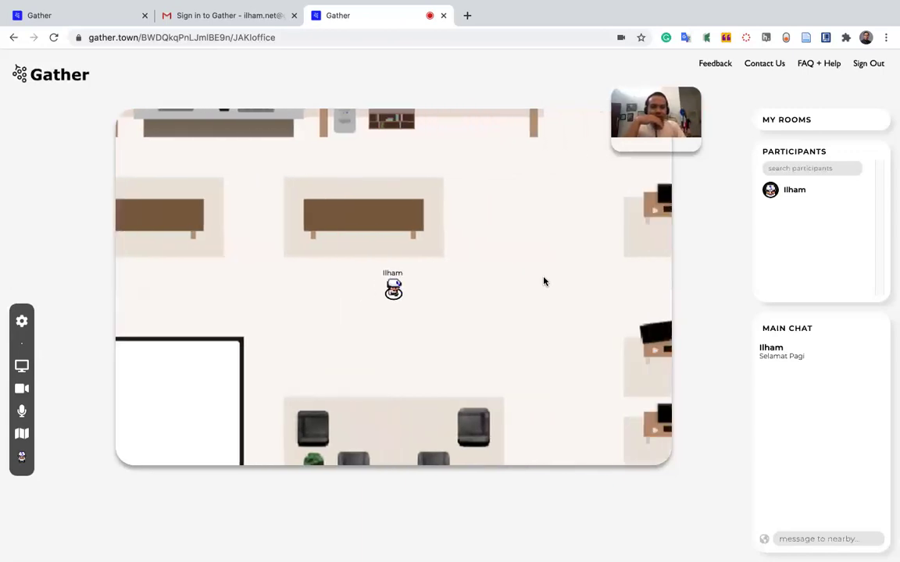
key("Up")
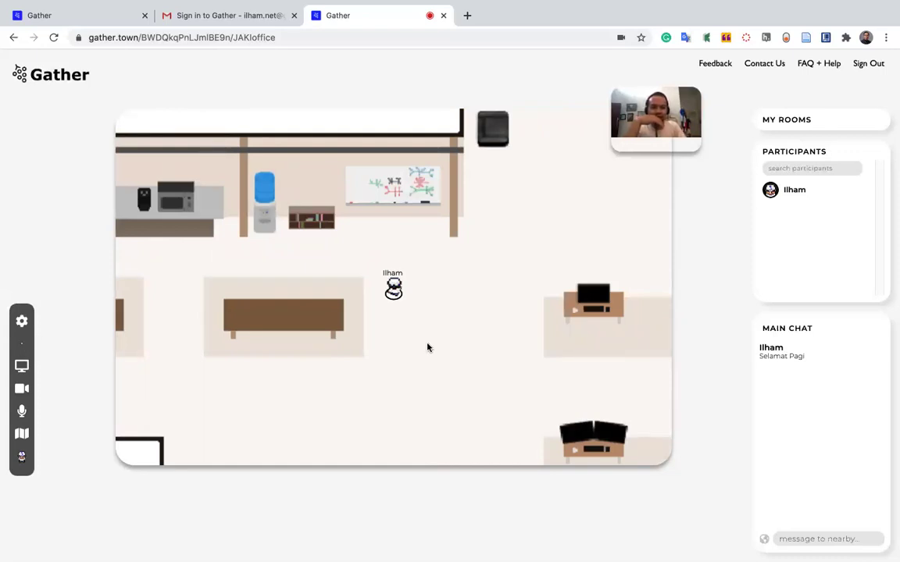
key("Up")
key("Right")
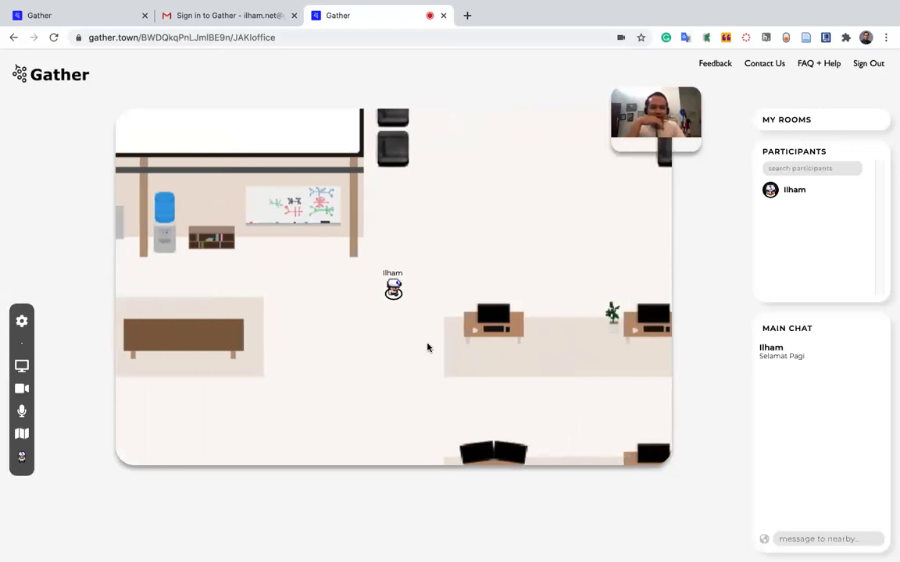
key("Up")
key("Left")
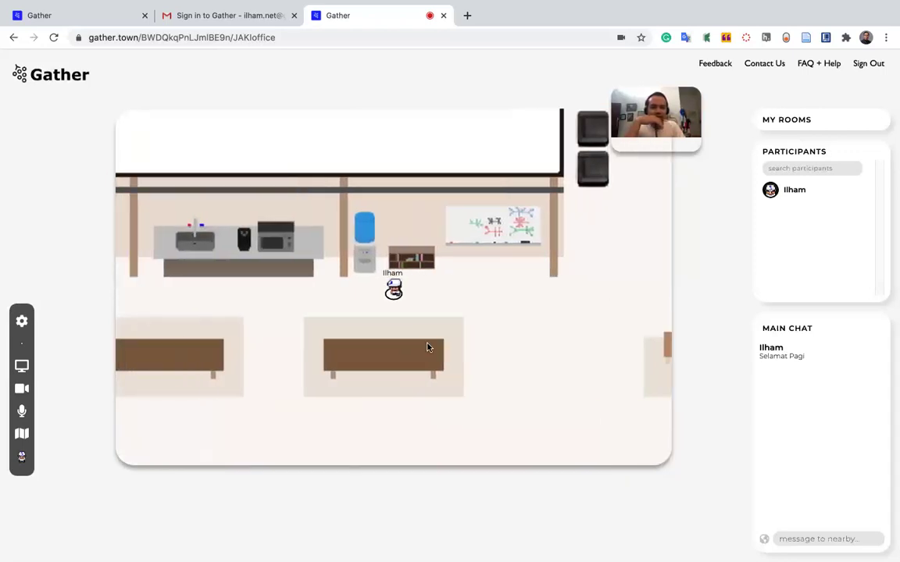
key("Left")
key("Left")
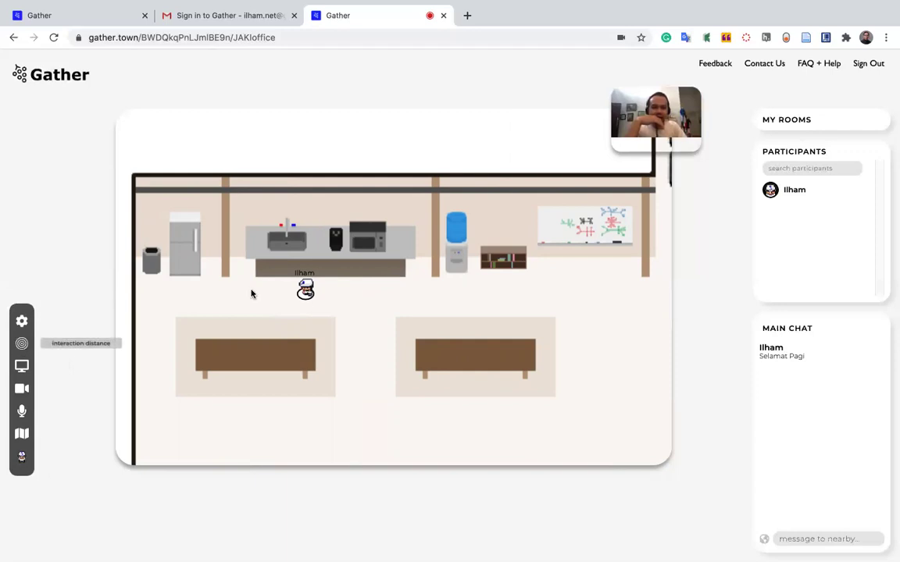
Walk the avatar right and down to stand between the two wooden tables.
key("Right")
key("Right")
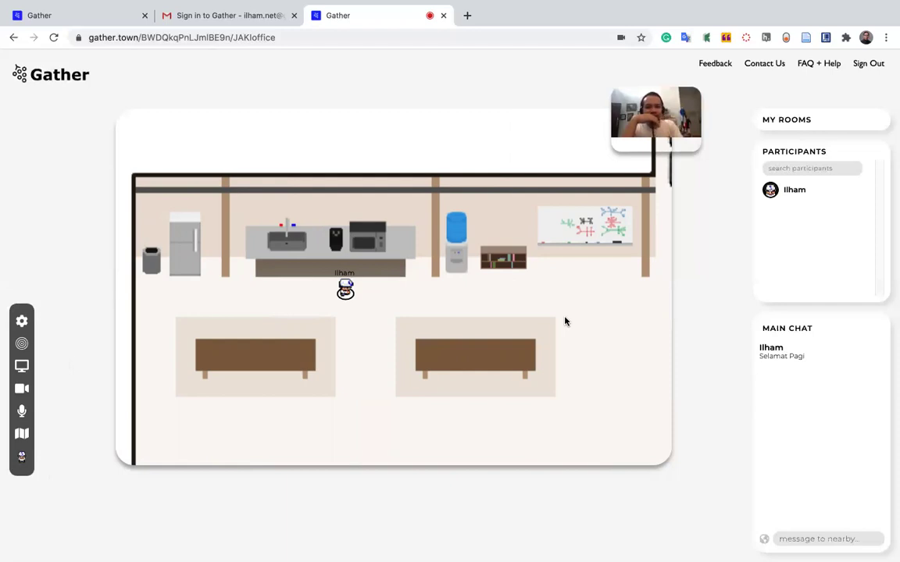
key("Down")
key("Down")
key("Down")
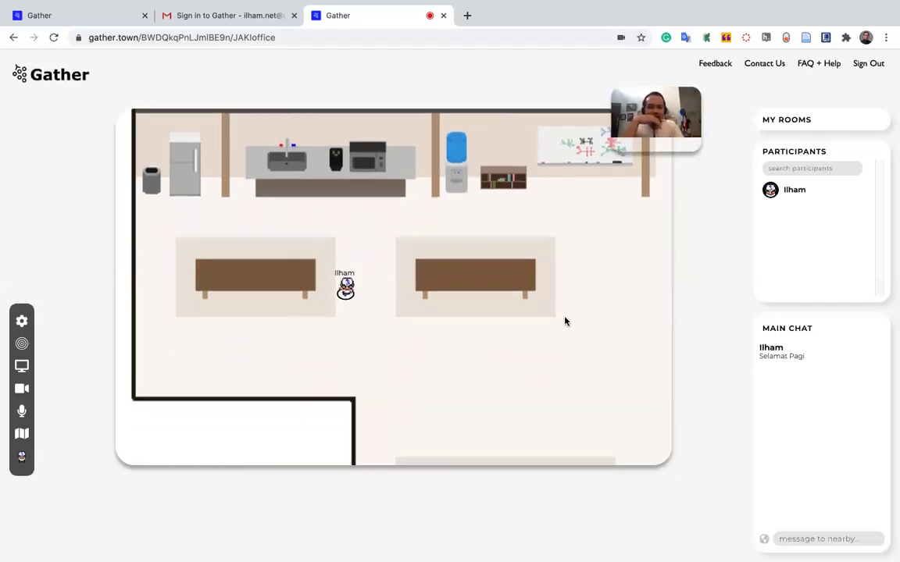
key("Down")
key("Right")
key("Down")
key("Down")
key("Right")
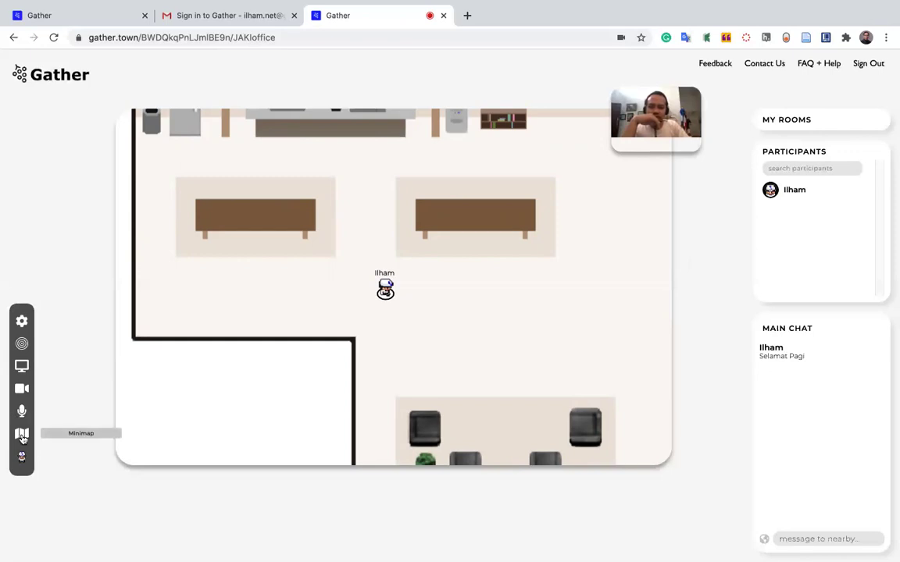
View the office layout in the Minimap twice, then bring up the character customization dialog.
left_click(23, 438)
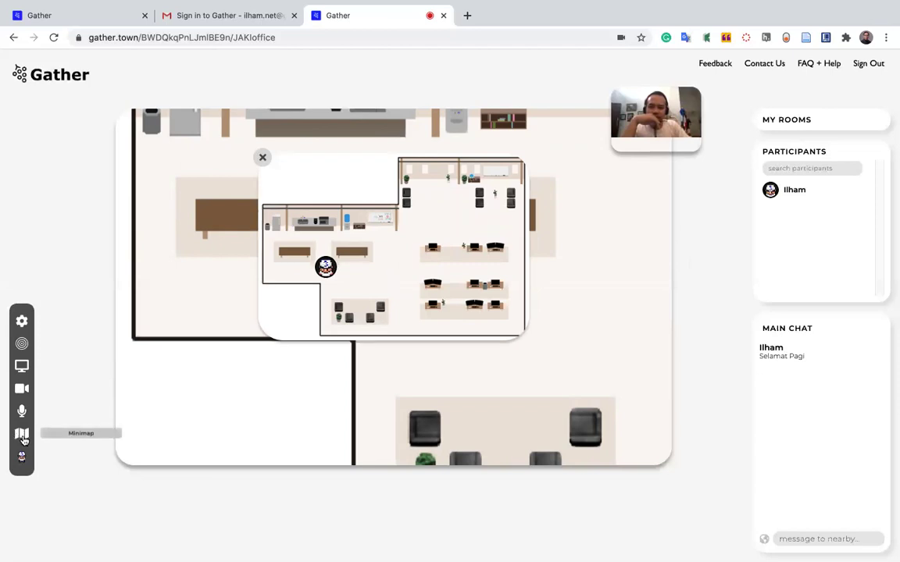
left_click(263, 159)
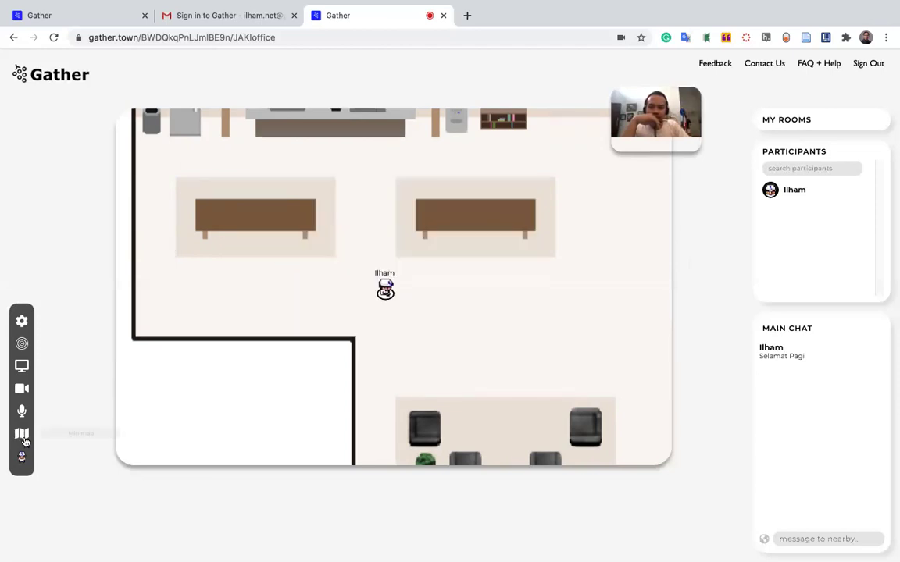
left_click(22, 434)
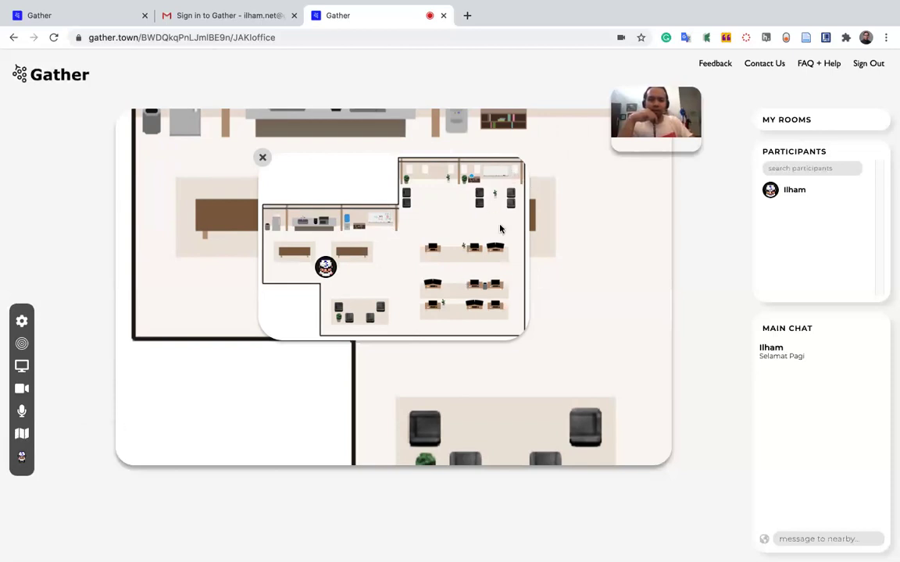
left_click(264, 159)
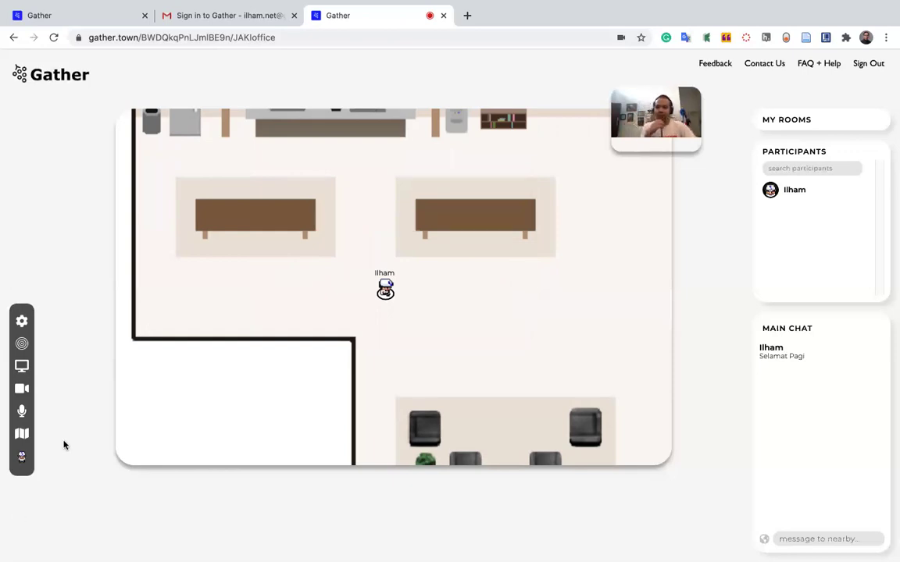
left_click(21, 458)
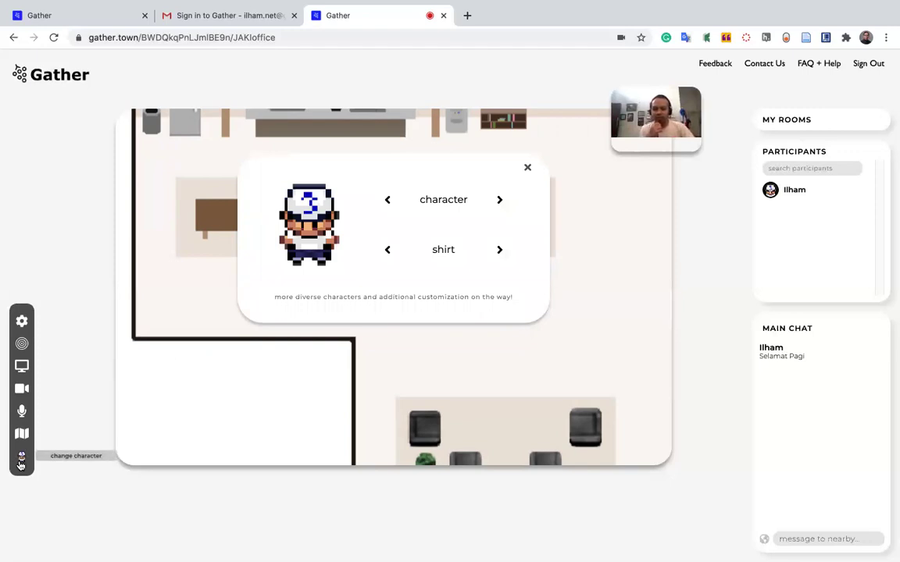
Cycle through character looks to the white-capped character, noting the more-characters-coming message.
left_click(499, 201)
left_click(499, 201)
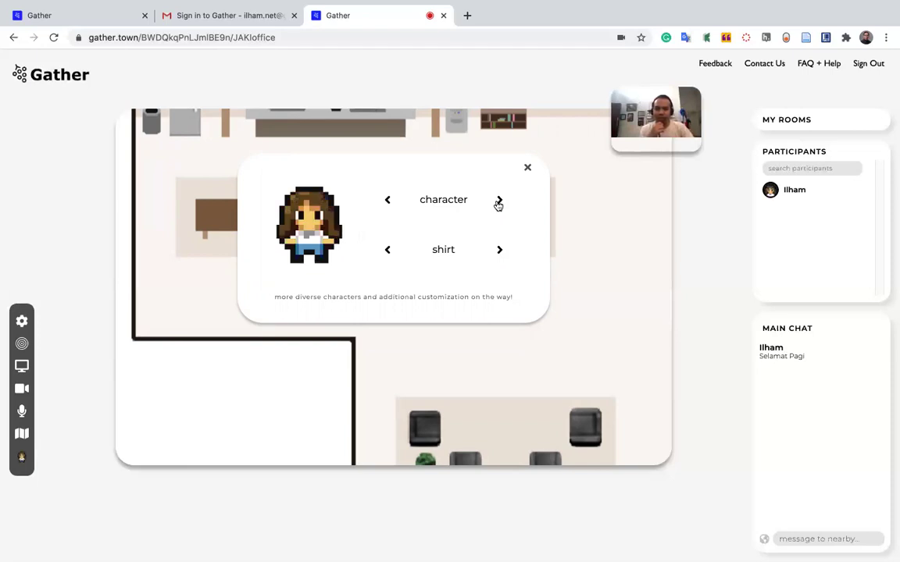
left_click_drag(274, 296, 516, 307)
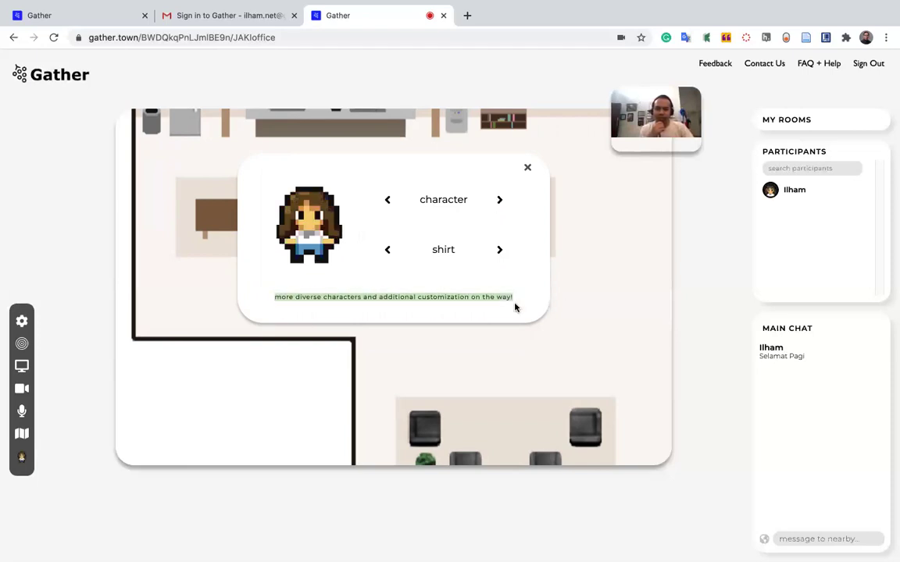
left_click(500, 201)
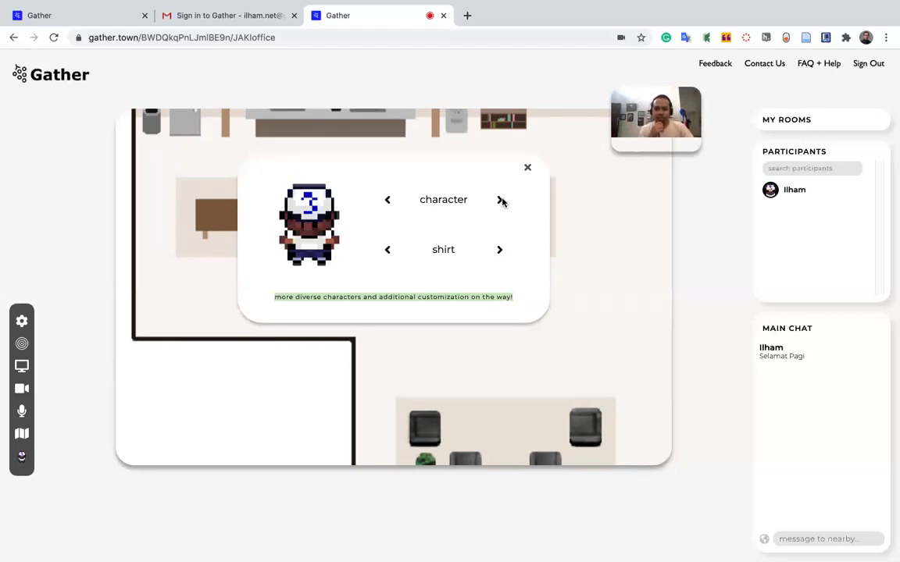
Cycle the shirt colour through all options back to red, then close the dialog.
left_click(497, 252)
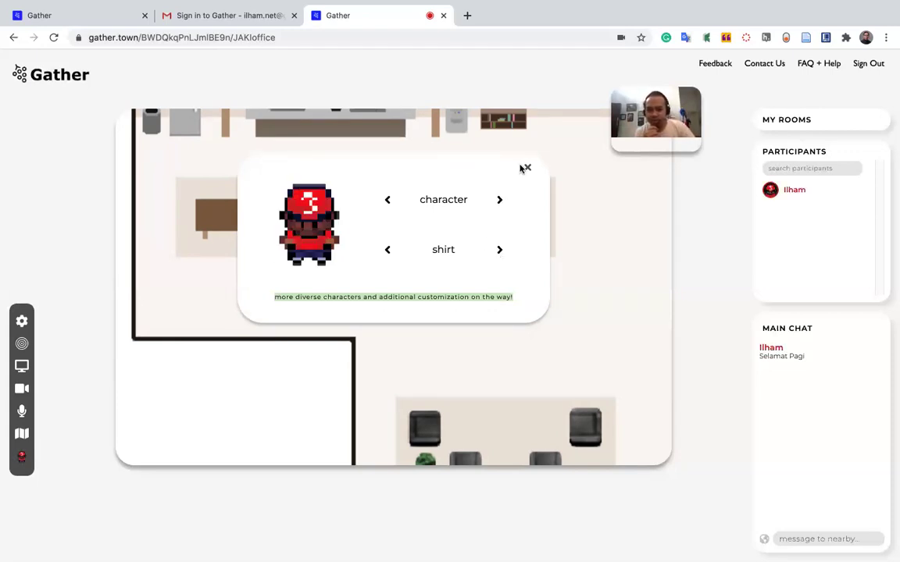
left_click(497, 252)
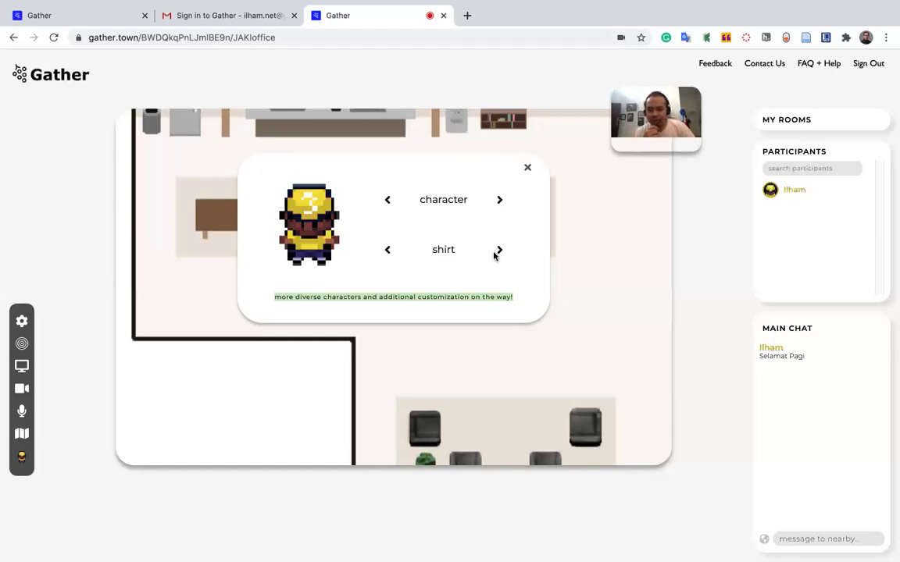
left_click(497, 251)
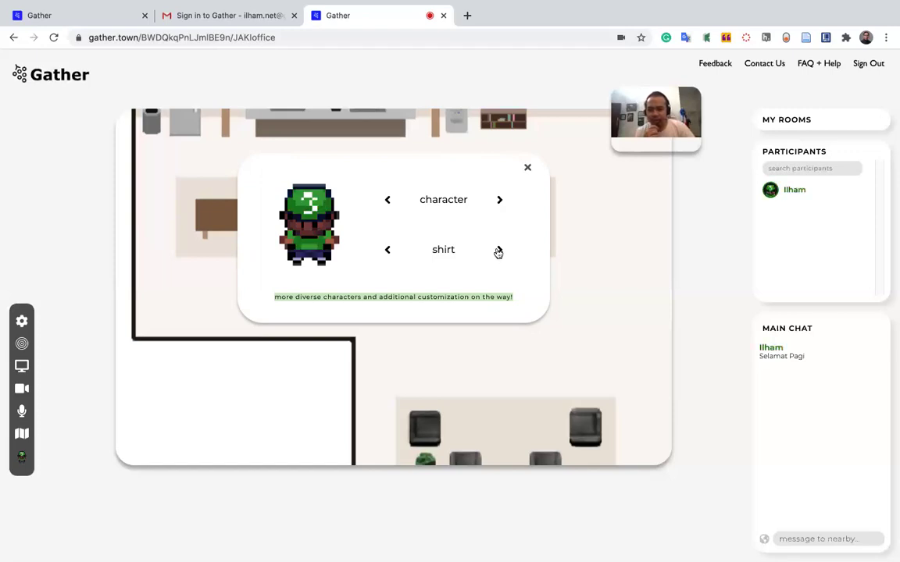
left_click(497, 251)
left_click(498, 252)
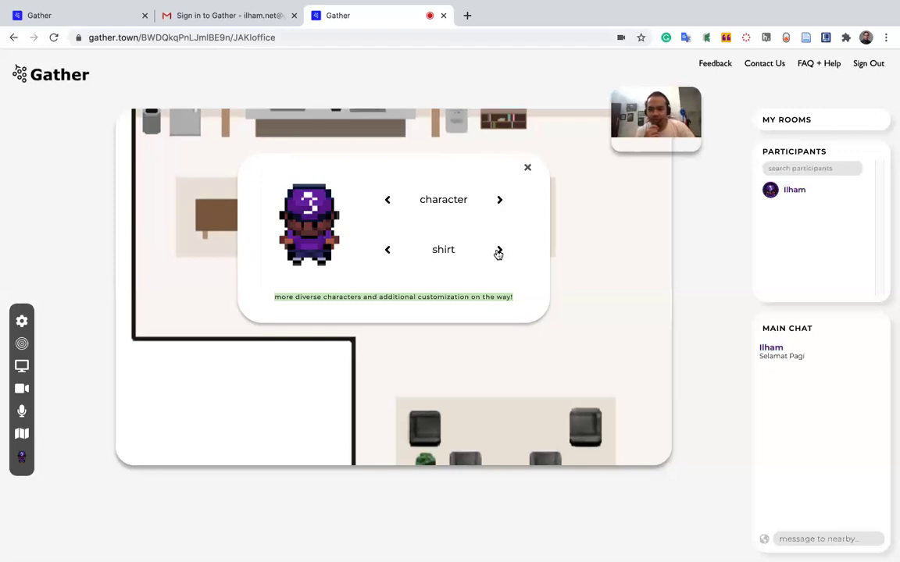
left_click(498, 251)
left_click(498, 251)
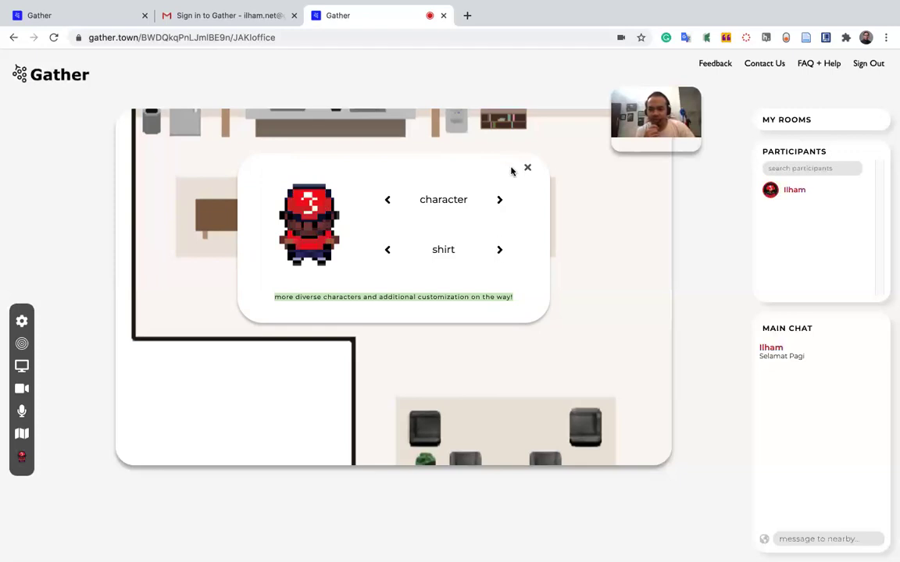
left_click(527, 168)
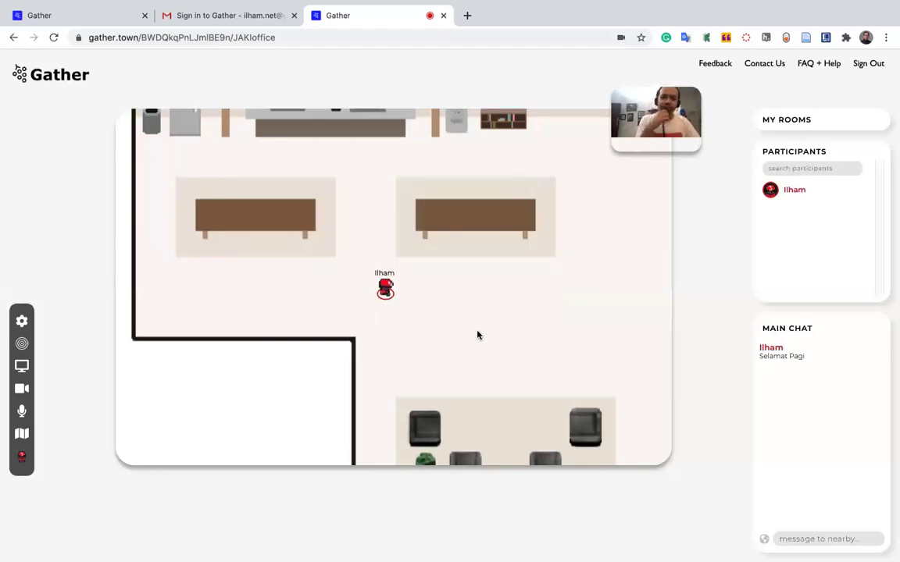
Step the avatar left and up, then pick the gsicafe room from My Rooms.
key("Left")
key("Left")
key("Left")
key("Up")
key("Up")
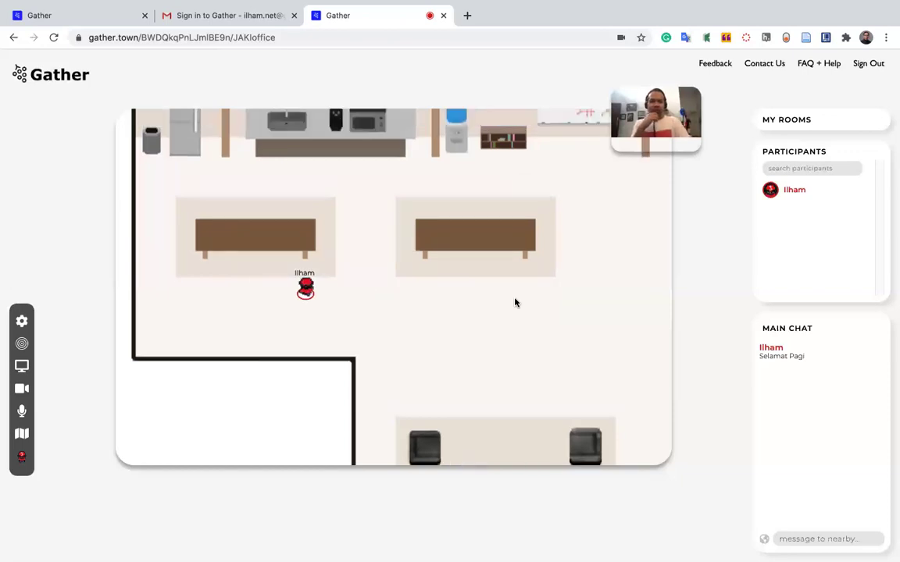
left_click(805, 118)
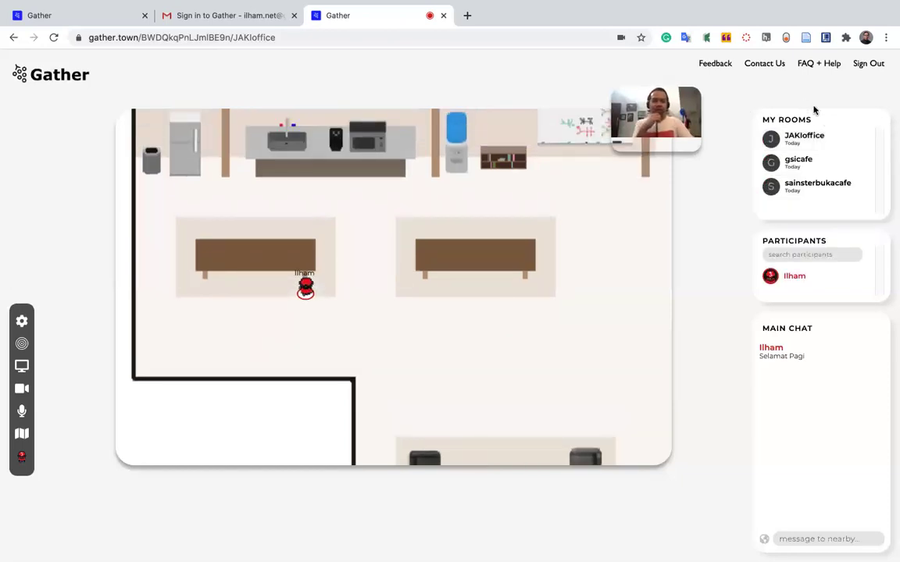
left_click(807, 171)
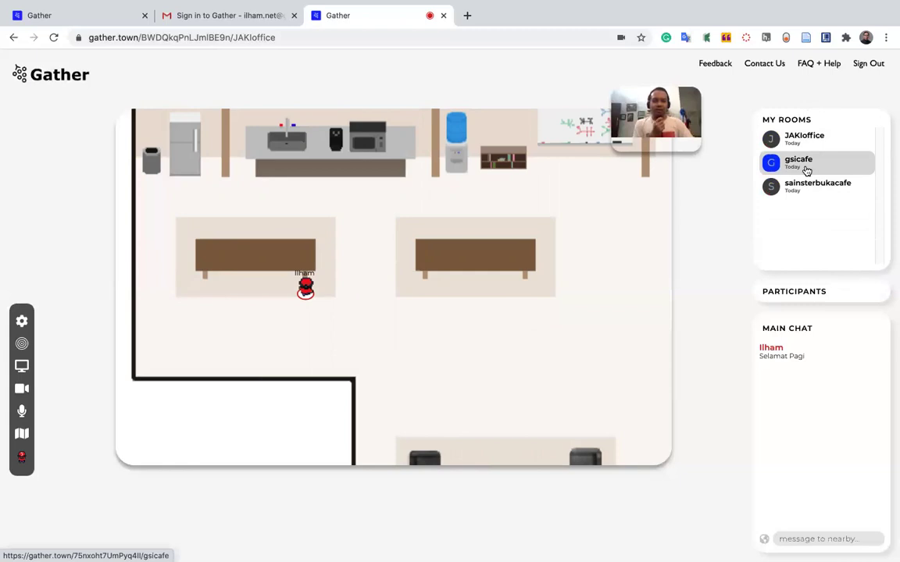
left_click(811, 173)
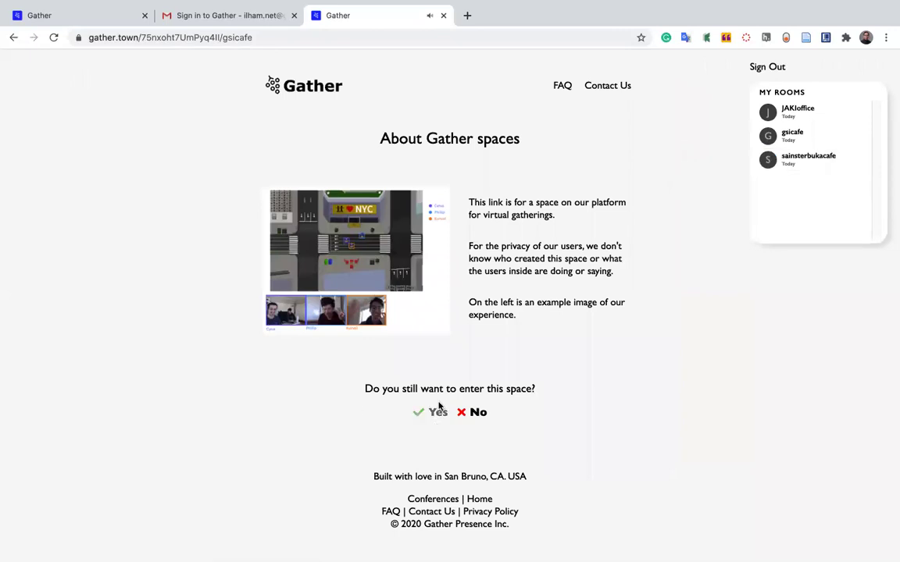
Confirm entering gsicafe and walk the avatar across the café to the bar stools.
left_click(430, 414)
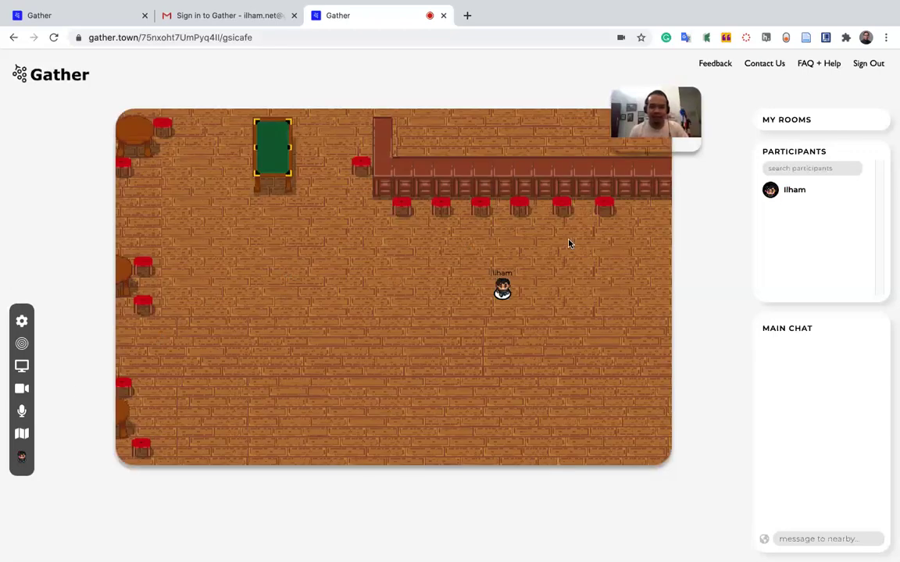
key("Up")
key("Up")
key("Left")
key("Left")
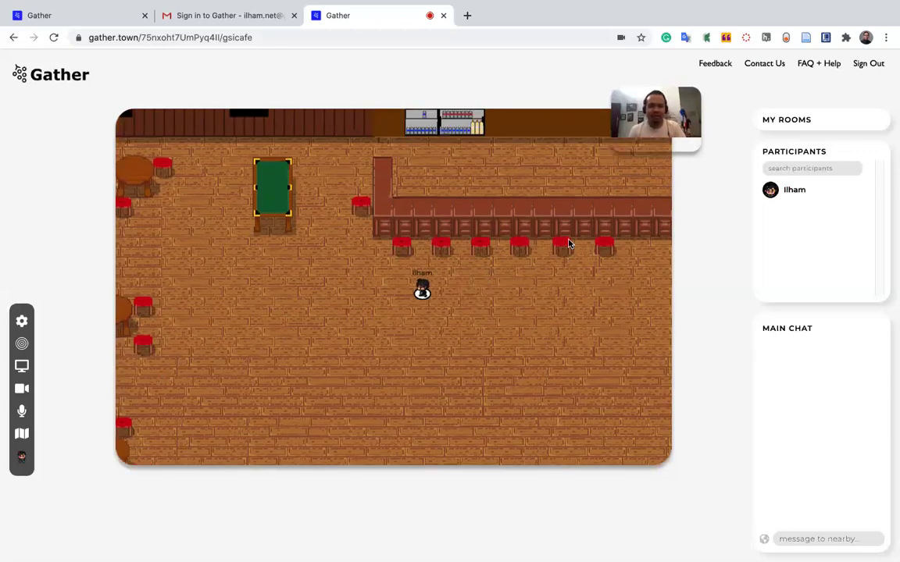
key("Left")
key("Right")
key("Right")
key("Right")
key("Right")
key("Right")
key("Right")
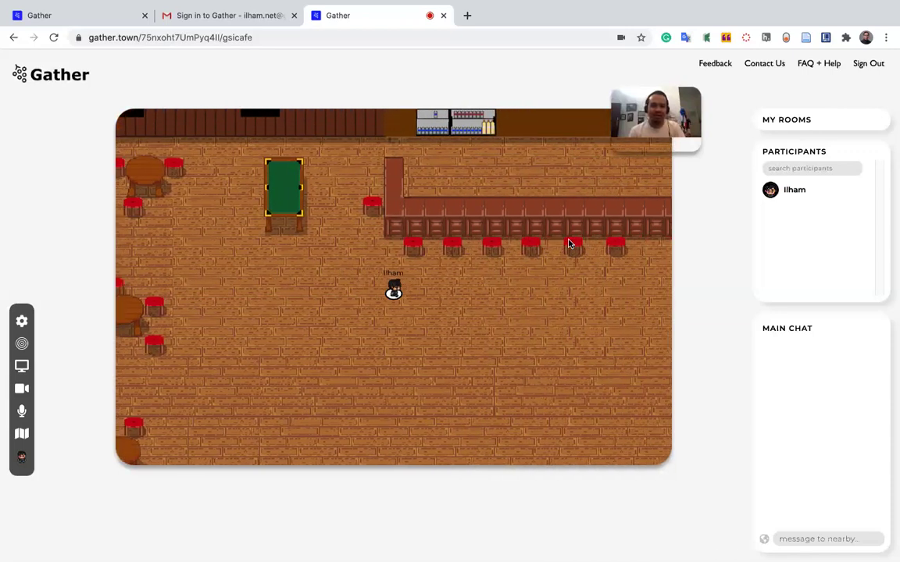
key("Right")
key("Up")
key("Up")
key("Right")
key("Right")
key("Right")
key("Right")
key("Right")
key("Right")
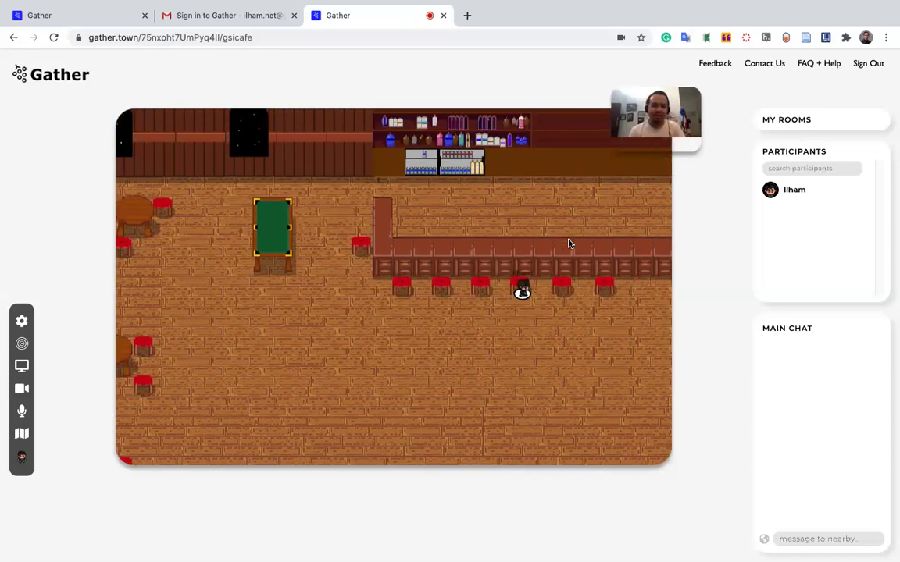
key("Right")
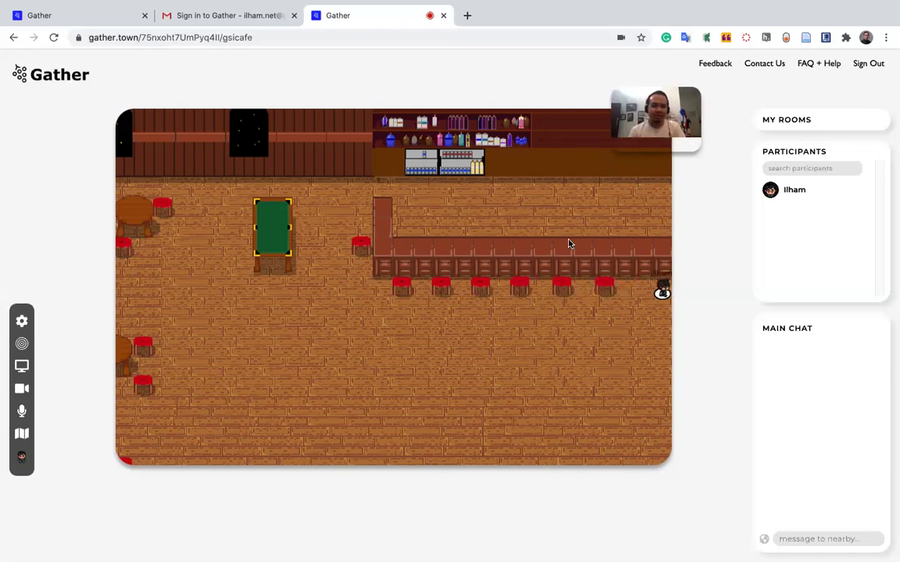
Walk the avatar down from the bar among the round café tables, then show My Rooms.
key("Down")
key("Down")
key("Down")
key("Down")
key("Down")
key("Down")
key("Down")
key("Down")
key("Down")
key("Left")
key("Left")
key("Left")
key("Left")
key("Left")
key("Left")
key("Left")
key("Left")
key("Left")
key("Left")
key("Left")
key("Left")
key("Left")
key("Left")
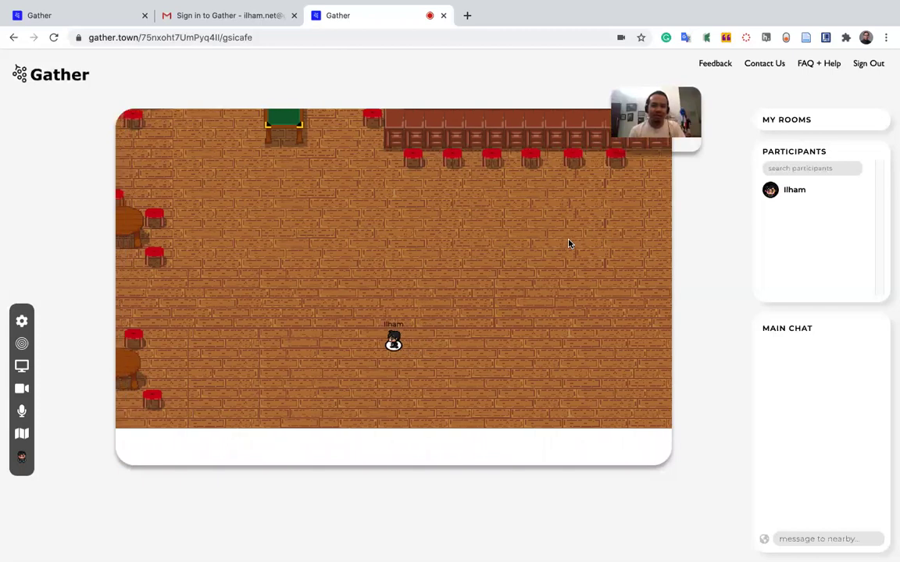
key("Left")
key("Left")
key("Left")
key("Left")
key("Left")
key("Left")
key("Left")
key("Left")
key("Left")
key("Left")
key("Left")
key("Left")
key("Left")
key("Left")
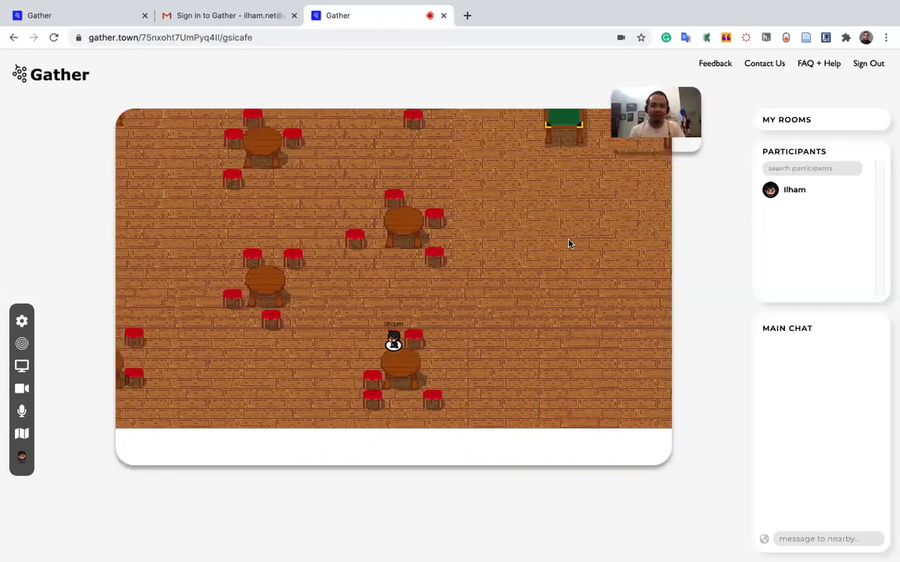
key("Left")
key("Left")
key("Left")
key("Left")
key("Left")
key("Up")
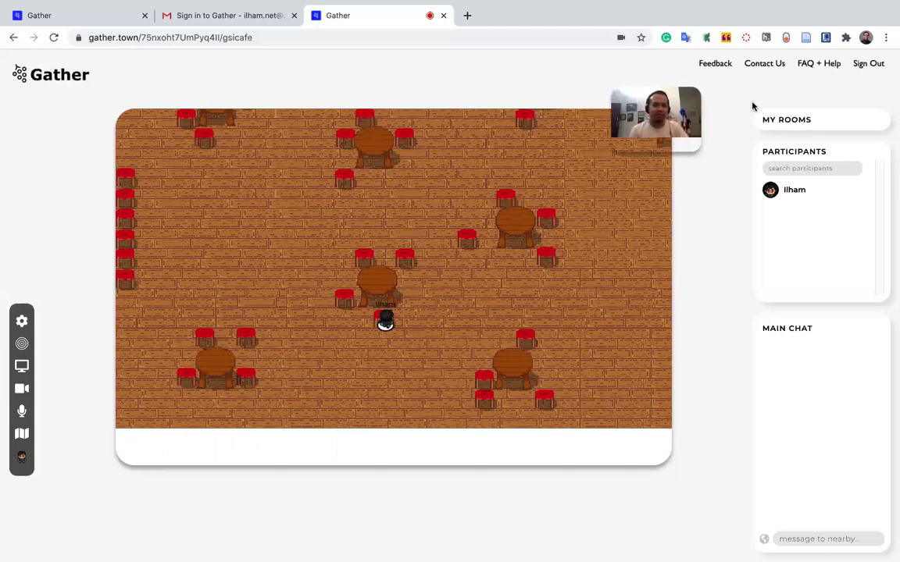
left_click(785, 120)
Choose the sainsterbukacafe room from My Rooms and confirm entering the space.
mouse_move(788, 120)
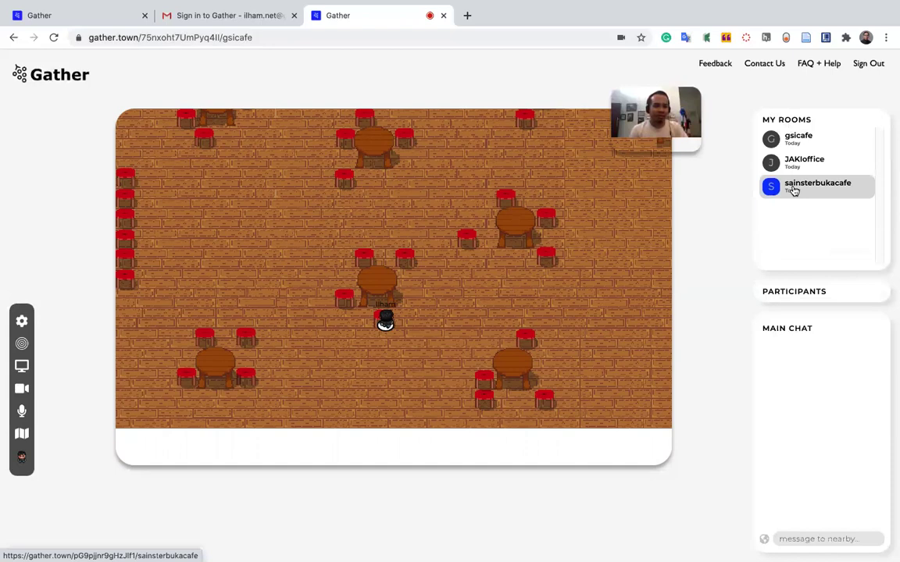
left_click(793, 188)
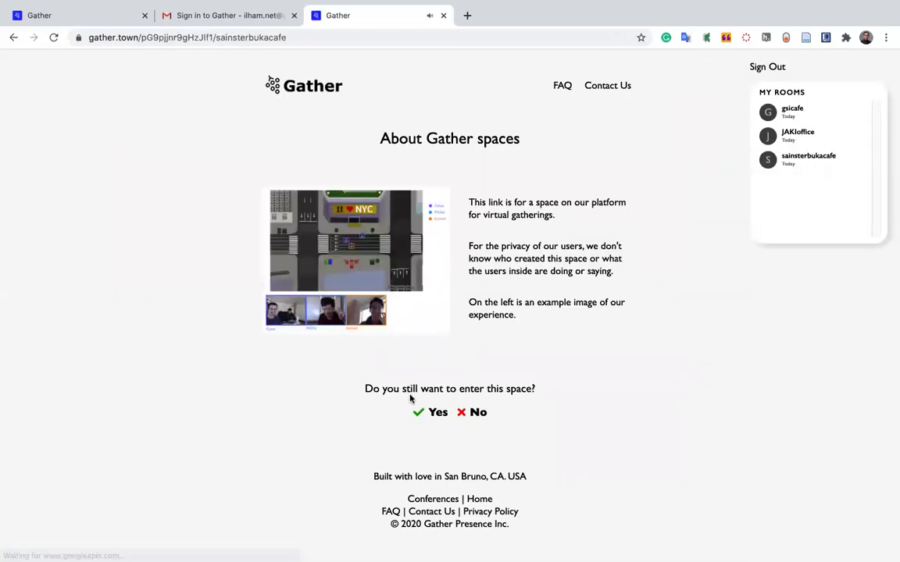
left_click(423, 413)
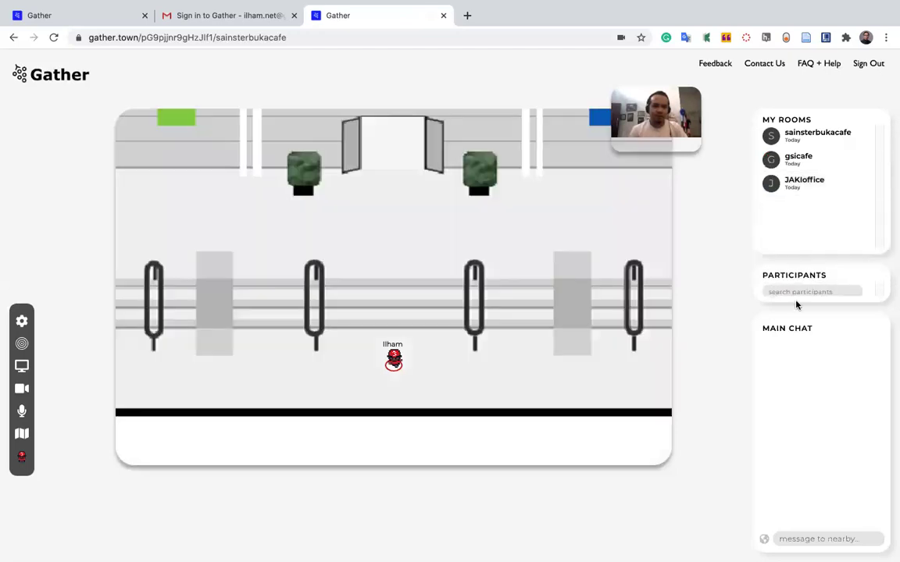
Walk the avatar through the Conference Center door and up the circular lobby toward KEYNOTE.
mouse_move(797, 305)
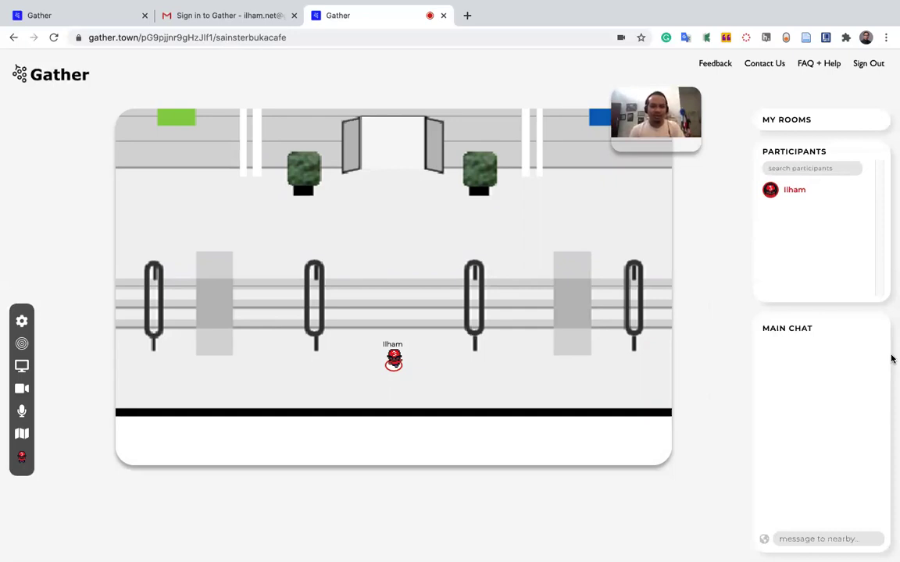
key("Up")
key("Up")
key("Up")
key("Up")
key("Up")
key("Up")
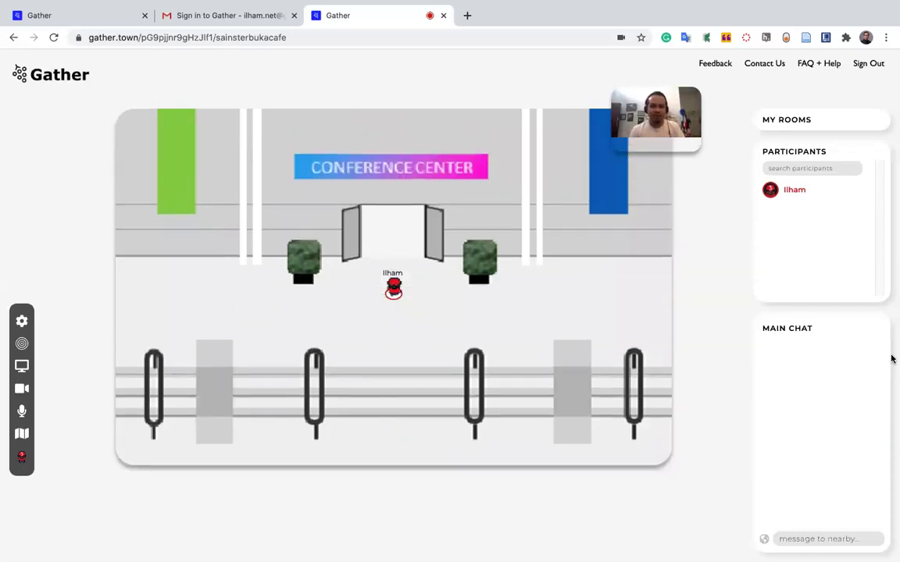
key("Up")
key("Up")
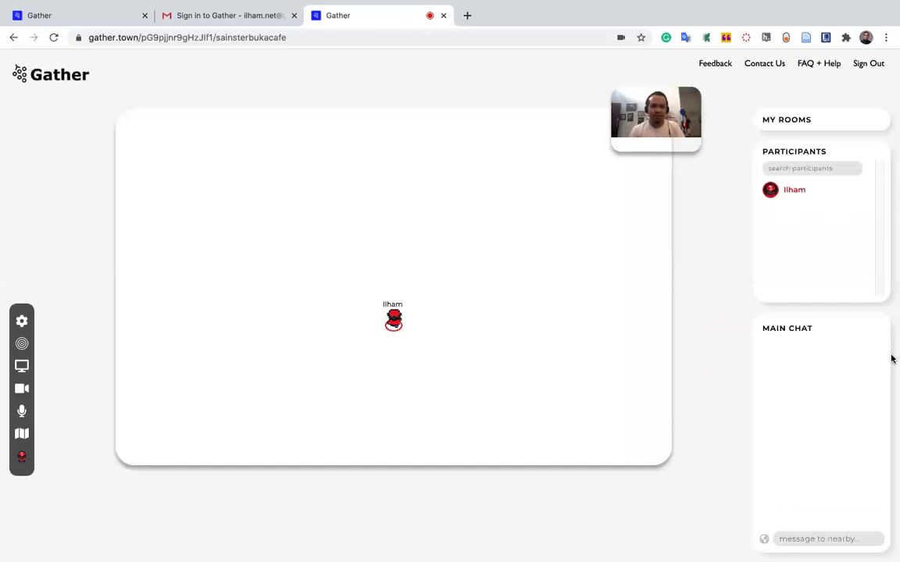
key("Up")
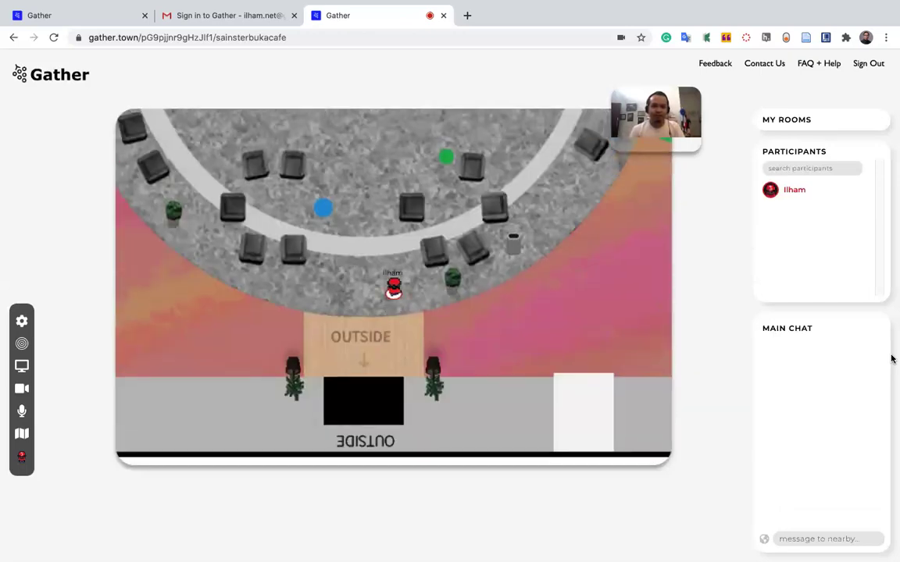
key("Left")
key("Up")
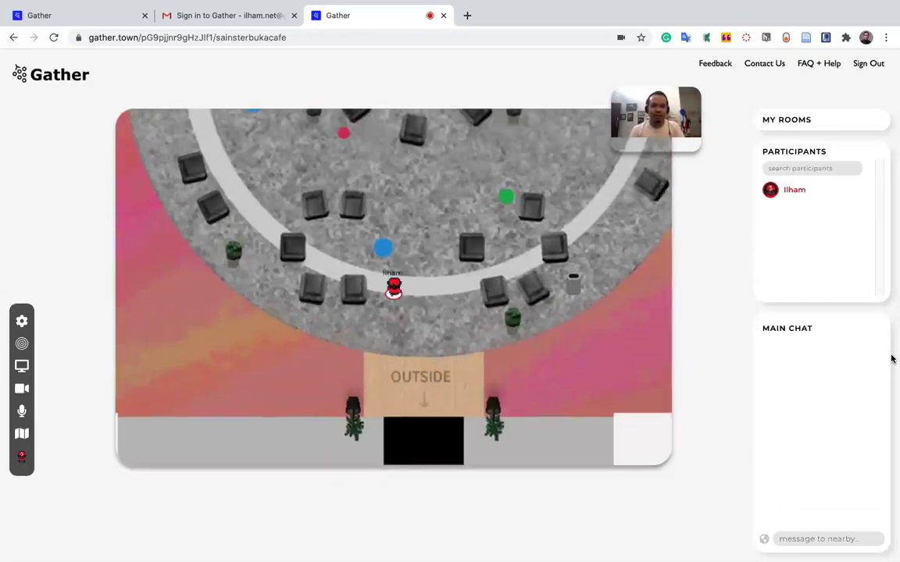
key("Up")
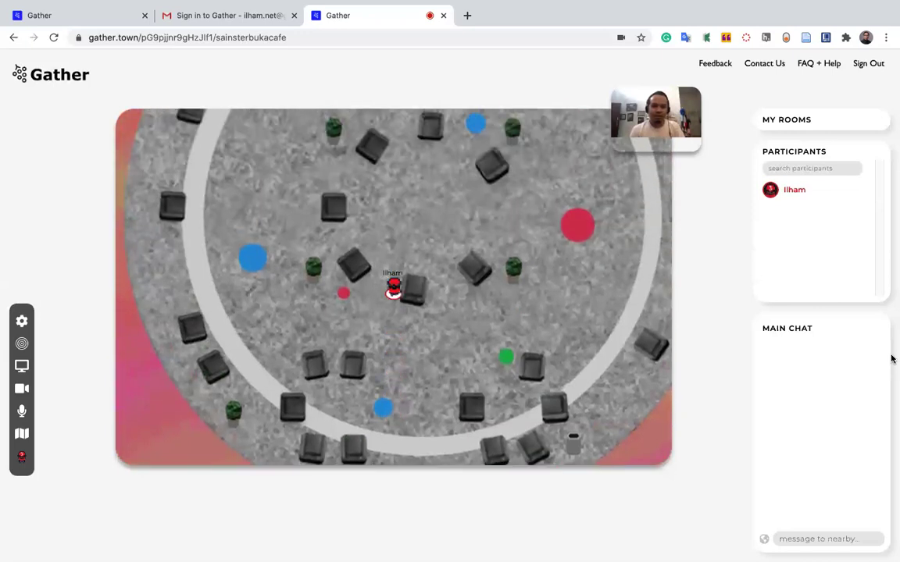
key("Up")
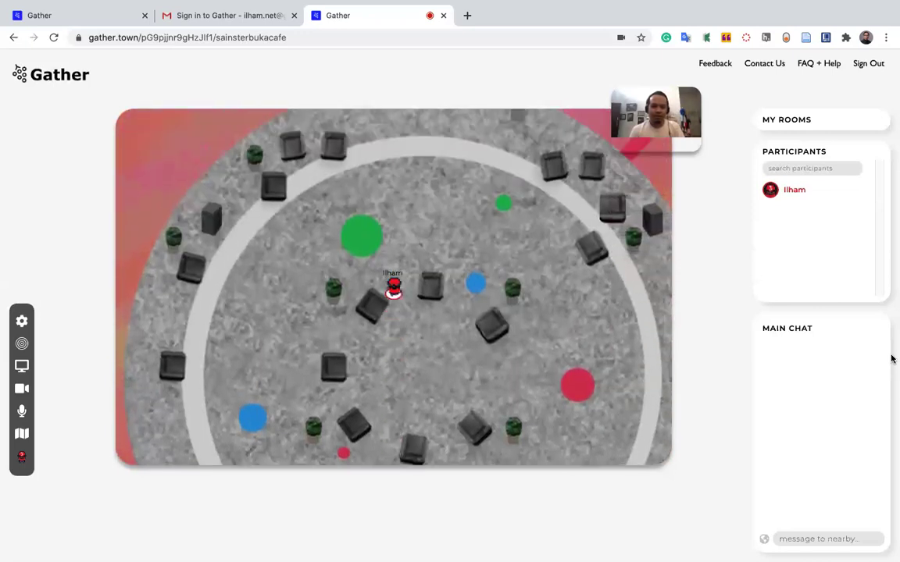
key("Up")
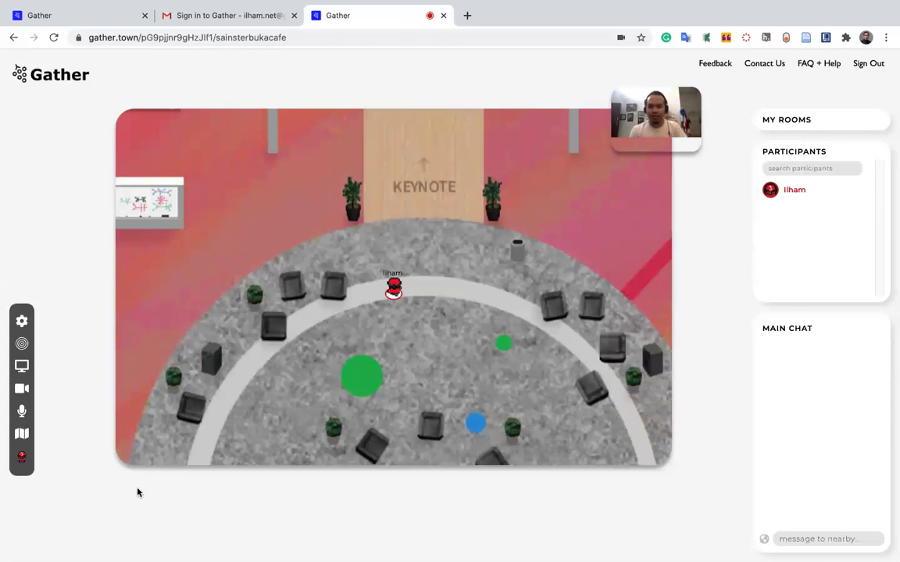
Check the Minimap overview, then walk the avatar down-left into the room with rows of chairs.
left_click(23, 433)
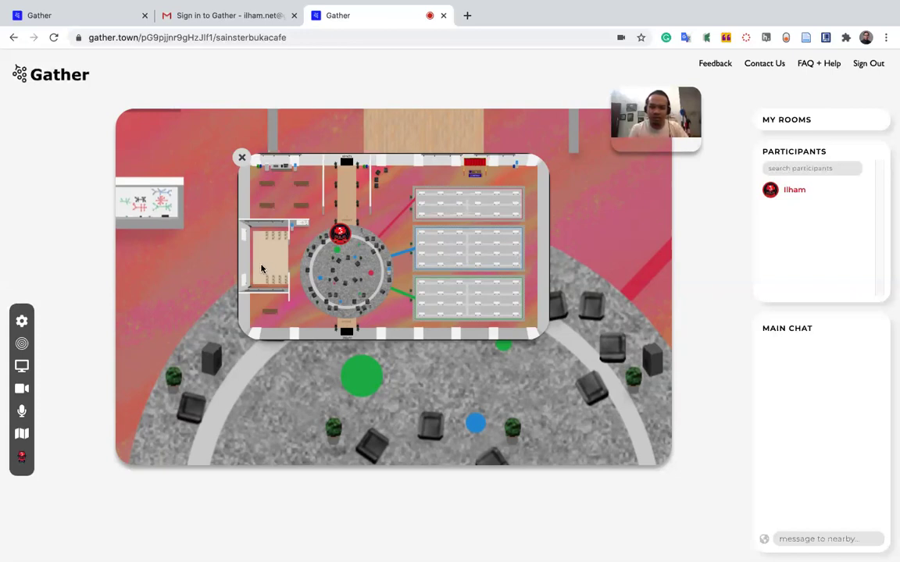
left_click(241, 157)
key("Down")
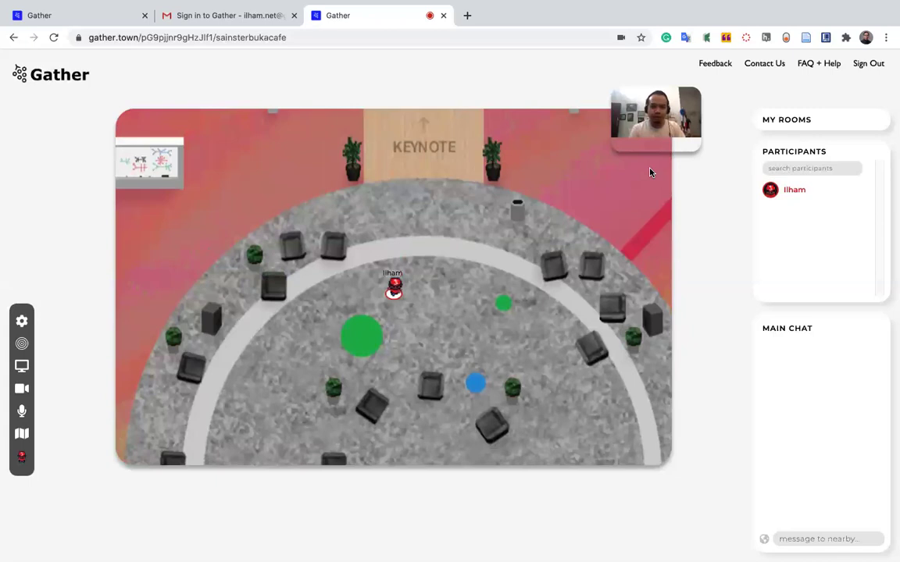
key("Left")
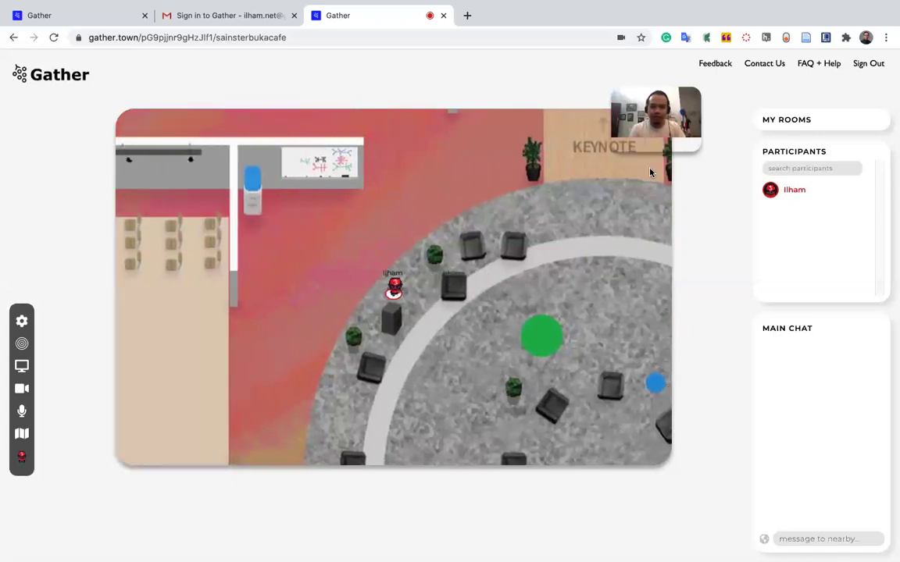
key("Left")
key("Left")
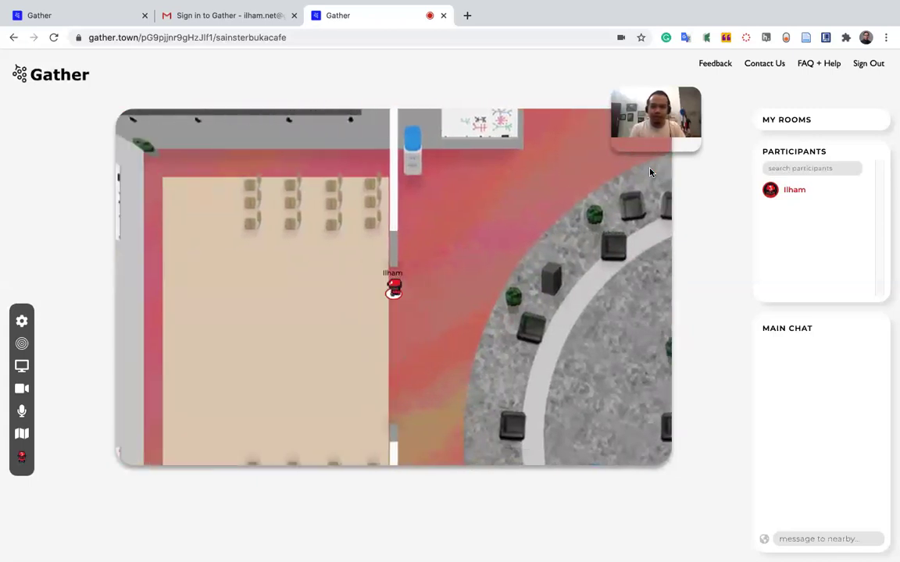
key("Up")
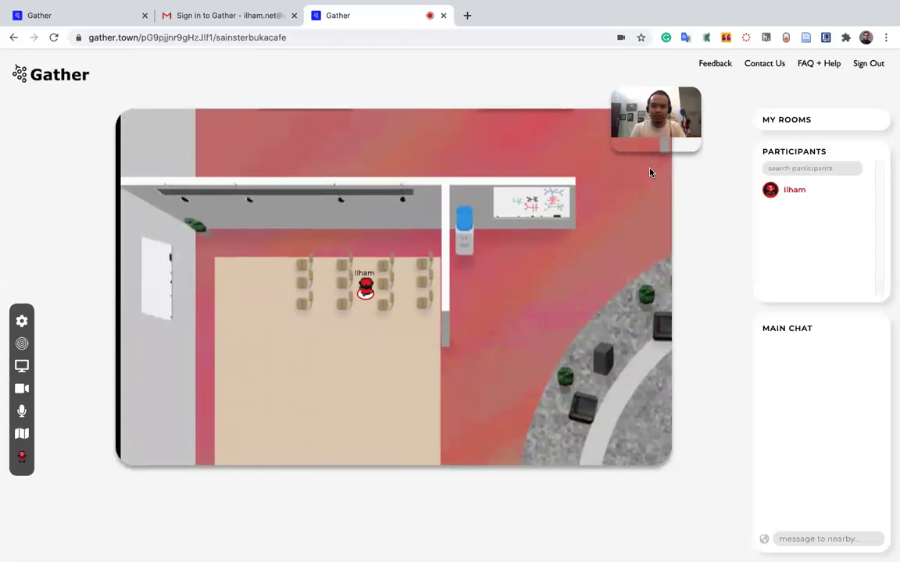
key("Left")
key("Down")
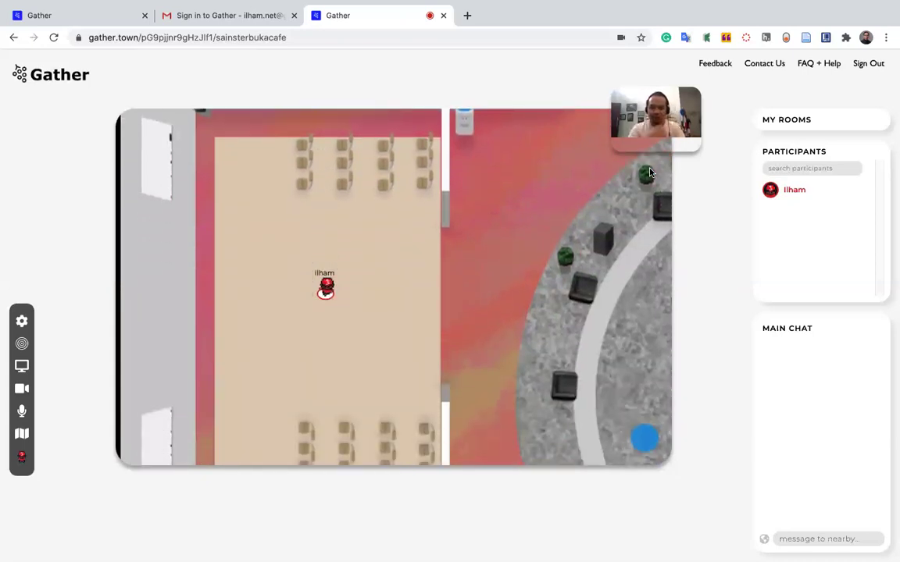
Walk the avatar out of the chair room and back across the lobby toward KEYNOTE.
key("Right")
key("Right")
key("Down")
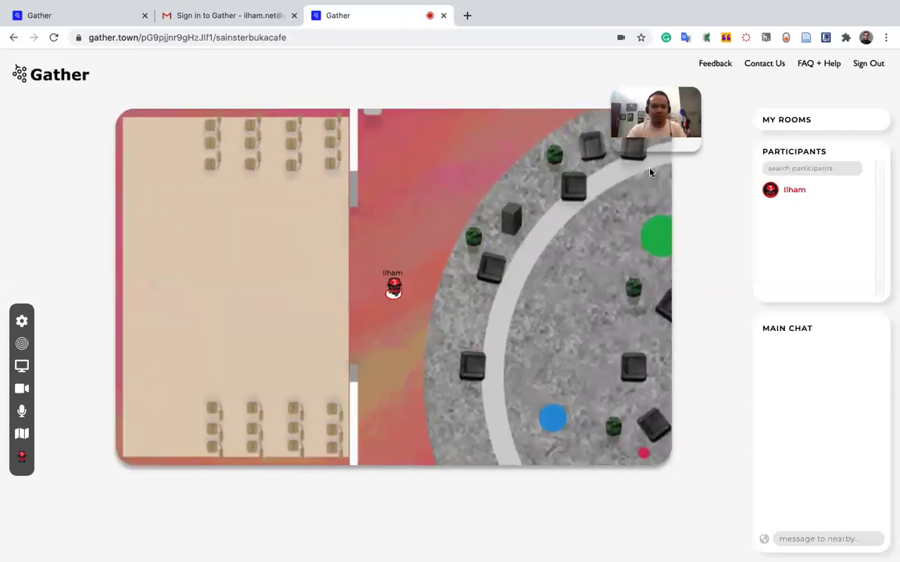
key("Right")
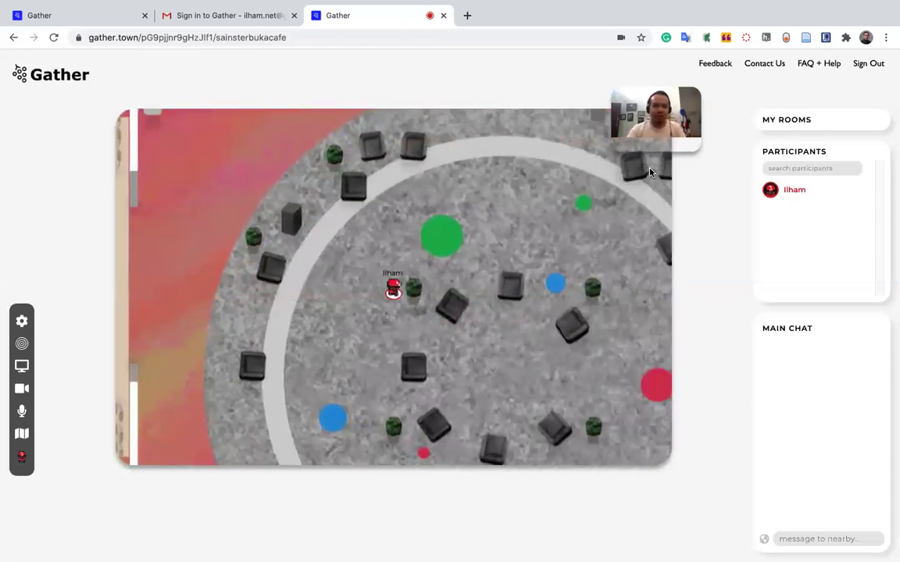
key("Up")
key("Left")
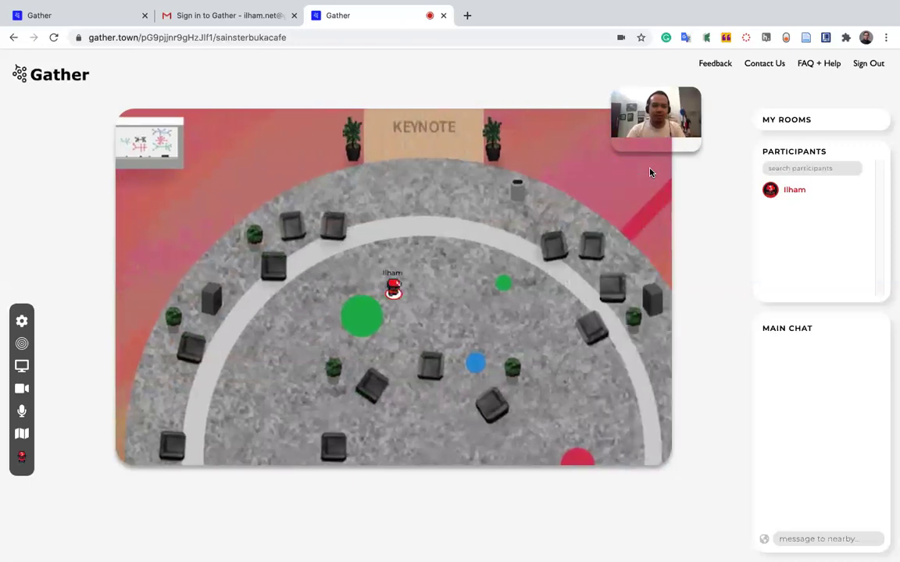
Walk the avatar right alongside the booth rooms into the blue-bordered desk room.
key("Up")
key("Right")
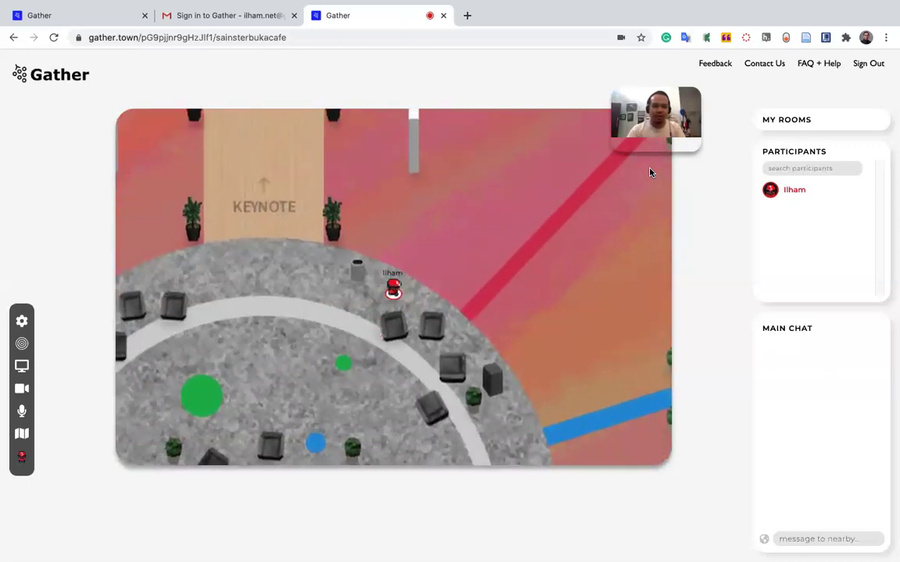
key("Down")
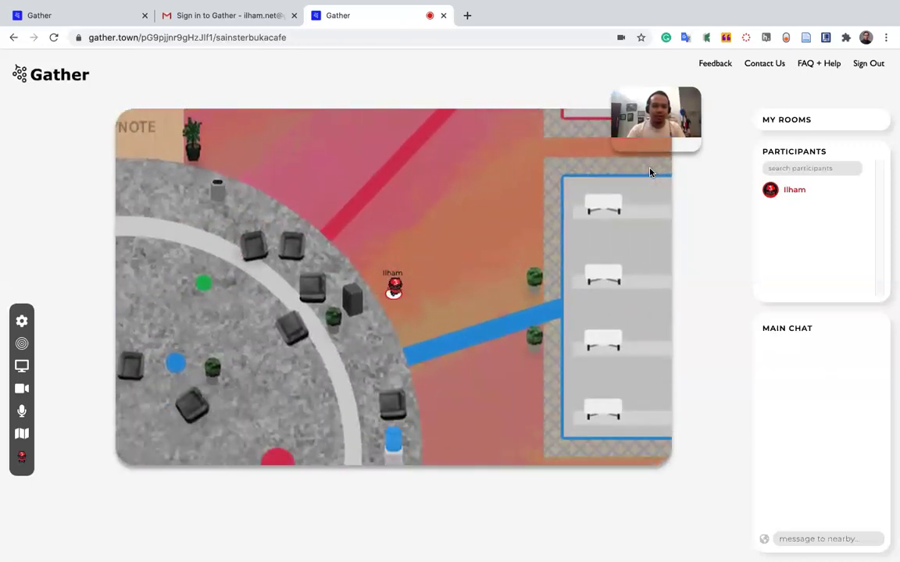
key("Right")
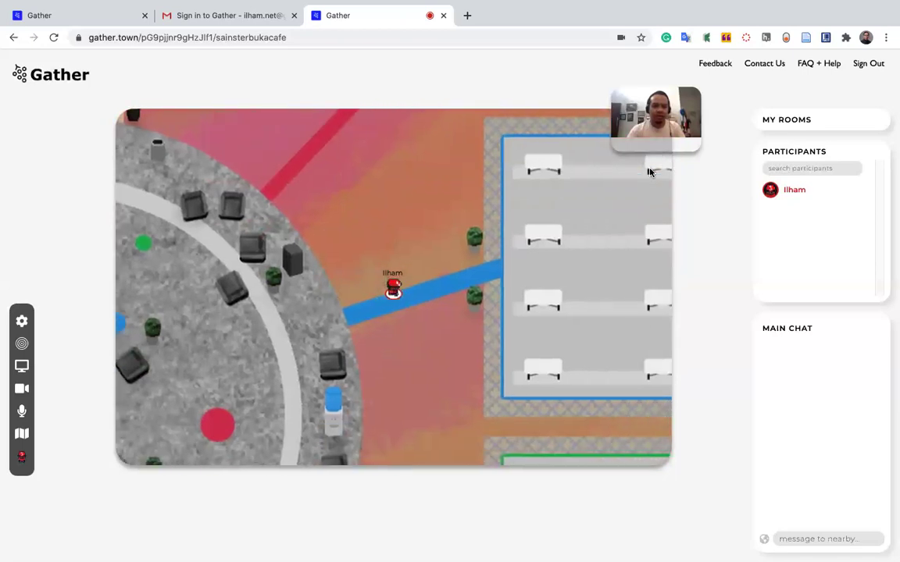
key("Right")
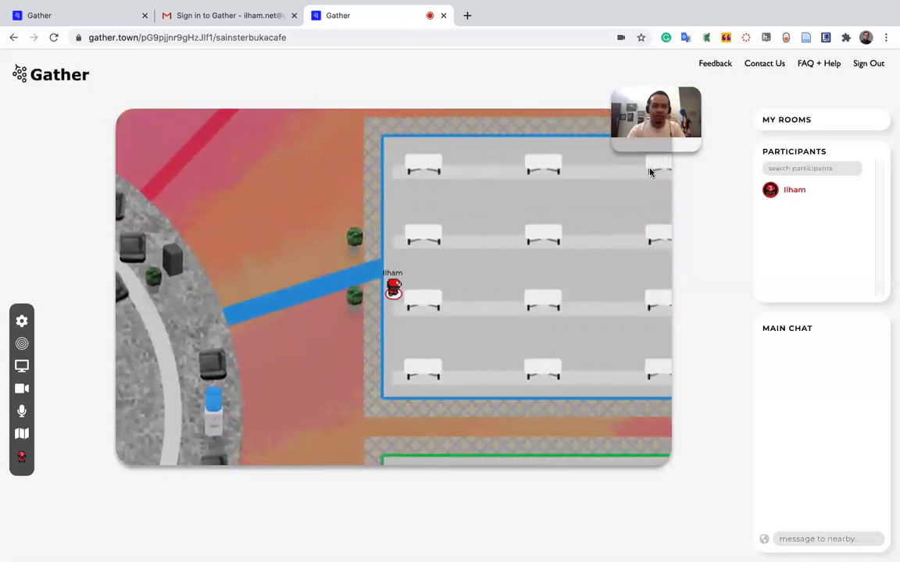
key("Up")
key("Right")
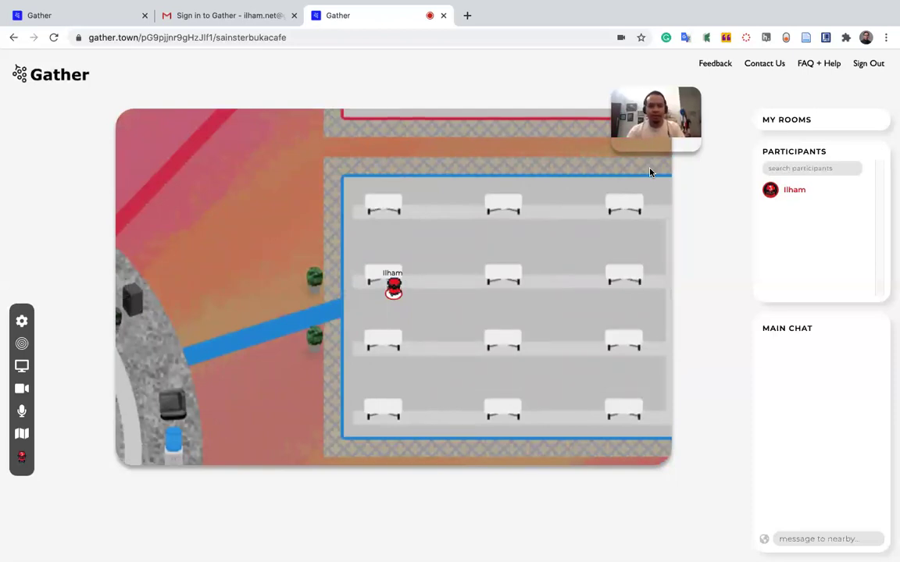
Move the avatar around among the desks in the desk room.
key("Down")
key("Right")
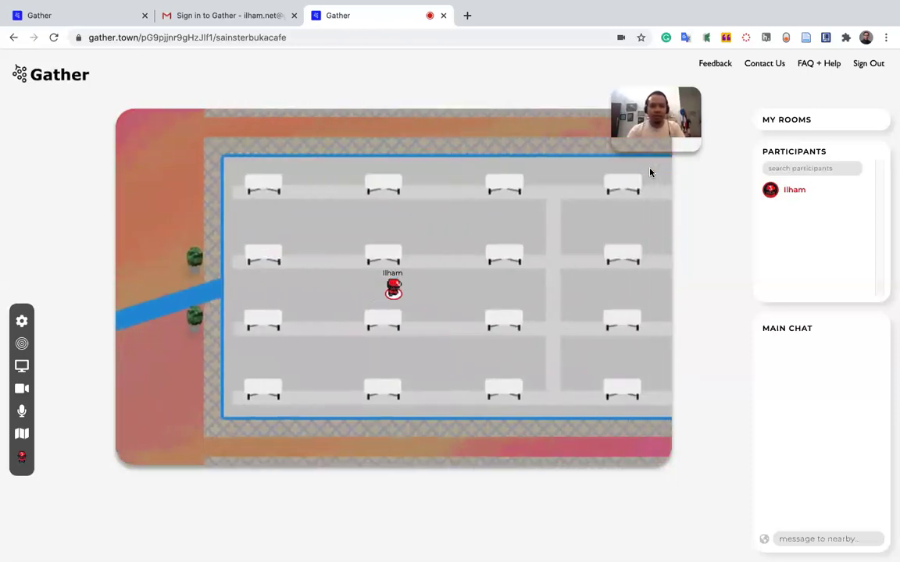
key("Up")
key("Left")
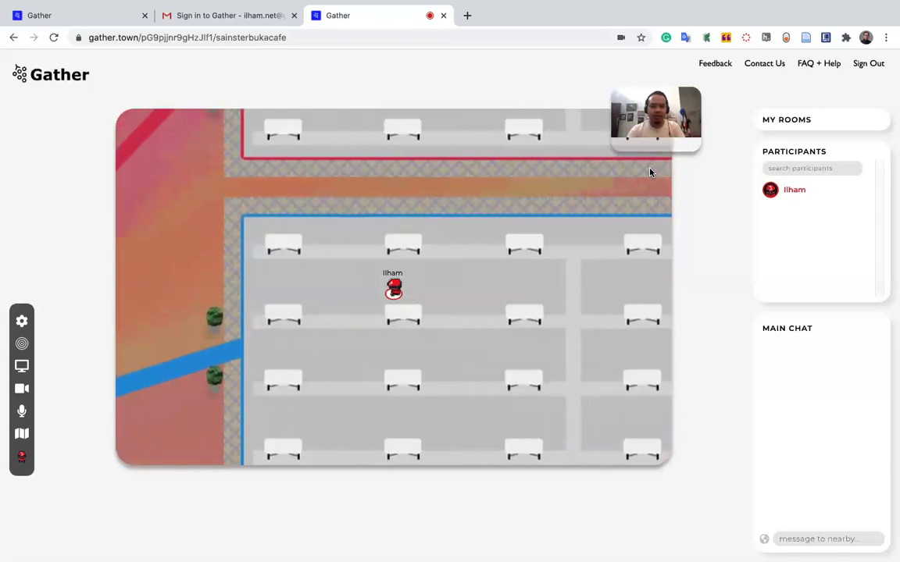
key("Up")
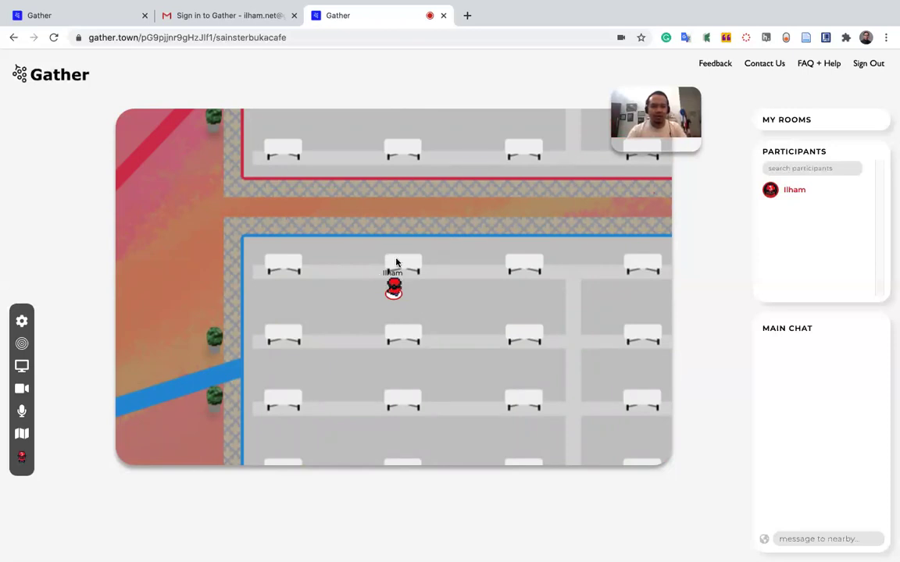
key("Down")
key("Left")
key("Left")
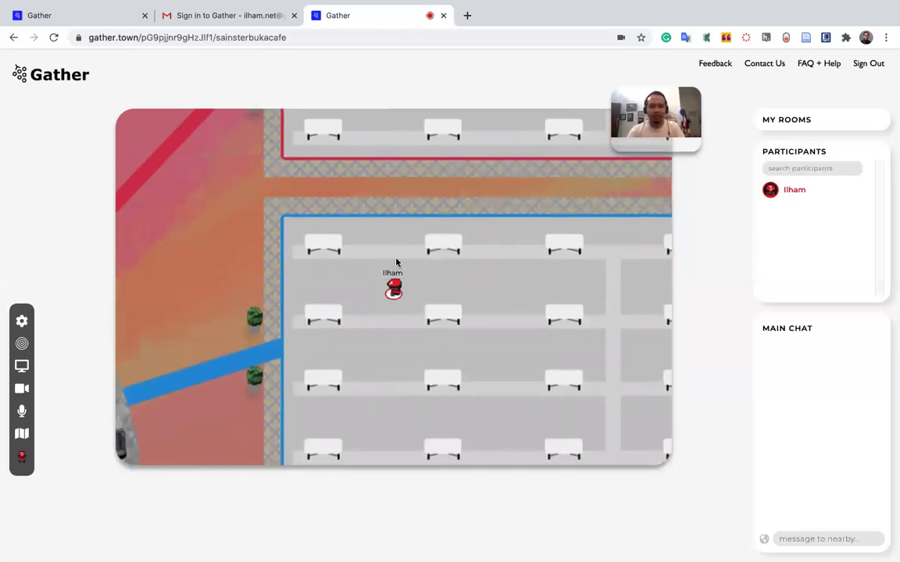
key("Down")
key("Down")
key("Down")
key("Down")
key("Right")
key("Right")
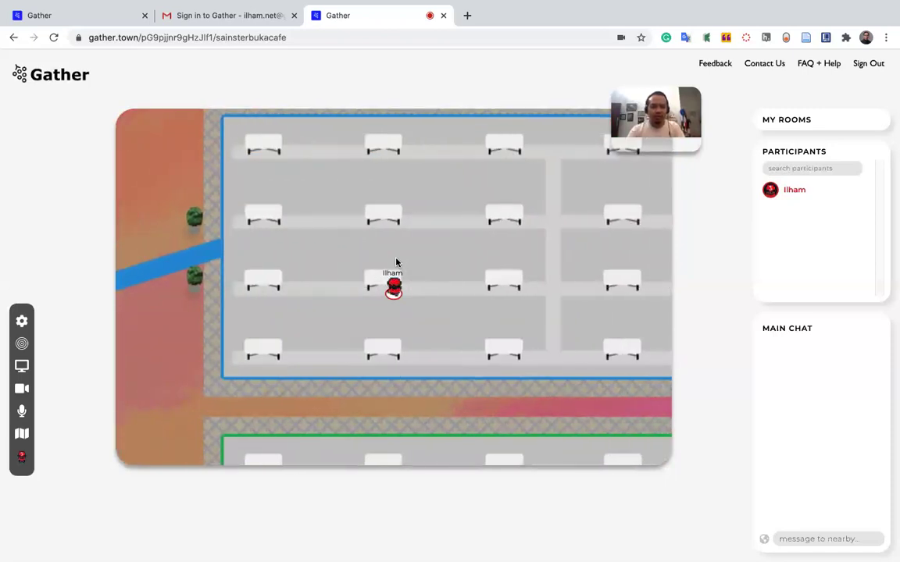
Walk to the desk room's left wall, then down beside the blue and green-bordered rooms.
key("Left")
key("Left")
key("Right")
key("Right")
key("Up")
key("Left")
key("Left")
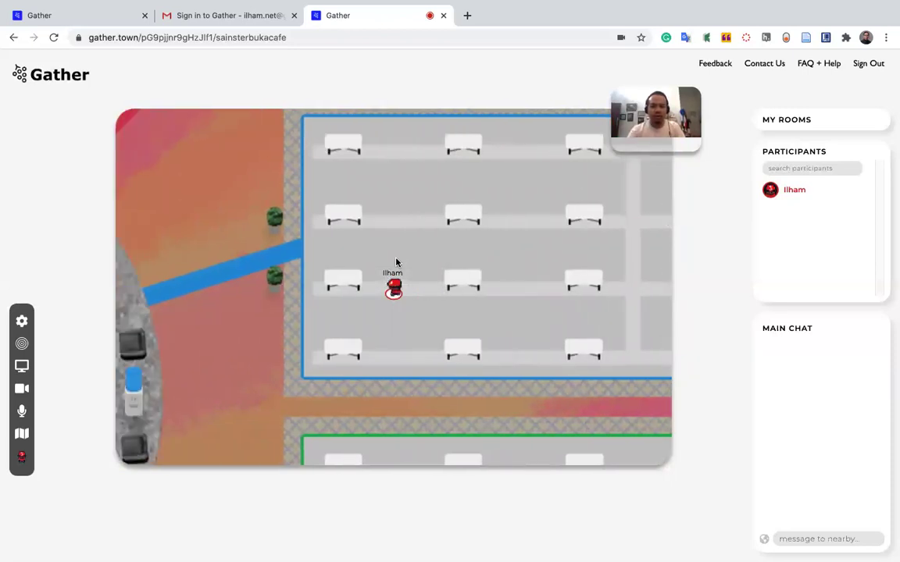
key("Left")
key("Left")
key("Left")
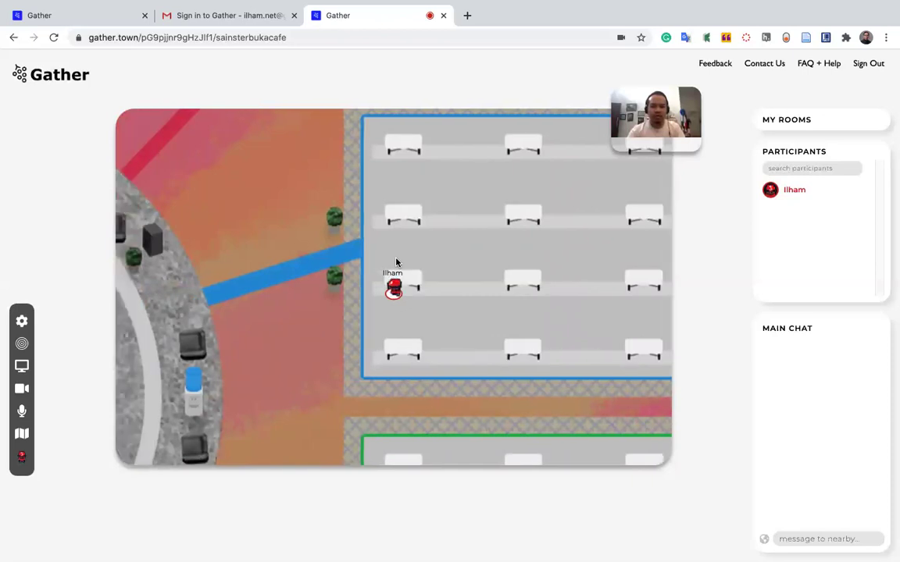
key("Up")
key("Up")
key("Down")
key("Down")
key("Down")
key("Down")
key("Down")
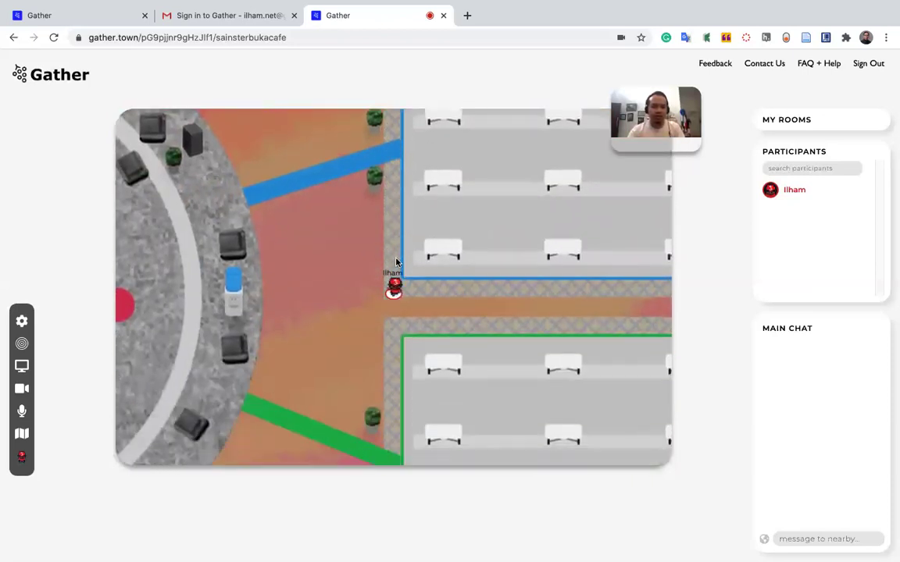
key("Down")
key("Down")
key("Down")
key("Down")
key("Down")
Walk north past the blue and red rooms toward the Imperial College booth.
key("Left")
key("Up")
key("Up")
key("Up")
key("Up")
key("Up")
key("Up")
key("Up")
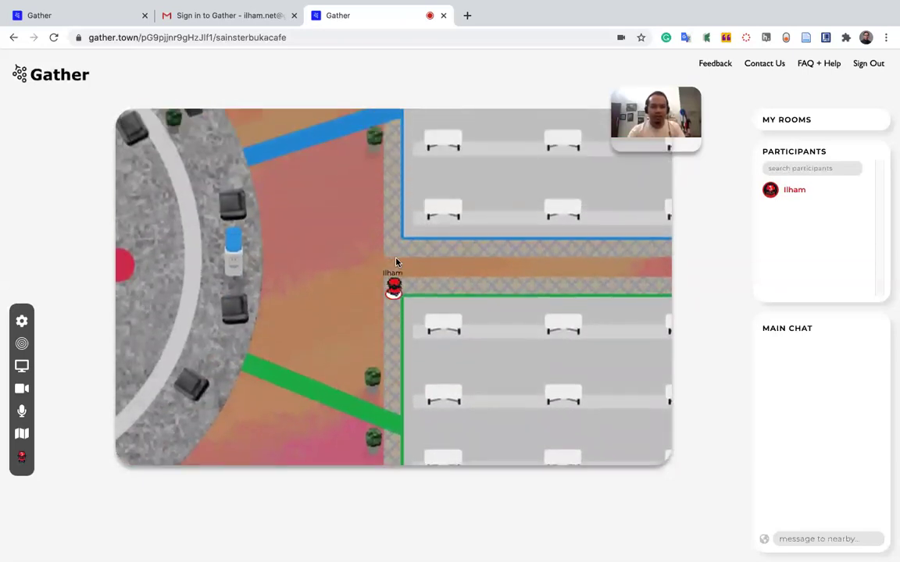
key("Up")
key("Up")
key("Up")
key("Up")
key("Up")
key("Up")
key("Up")
key("Up")
key("Up")
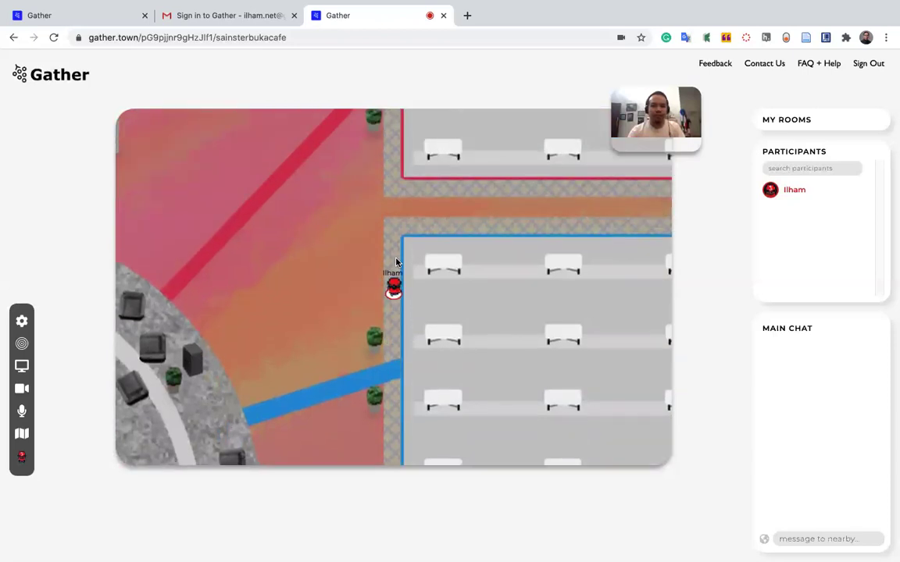
key("Up")
key("Up")
key("Up")
key("Up")
key("Up")
key("Up")
key("Up")
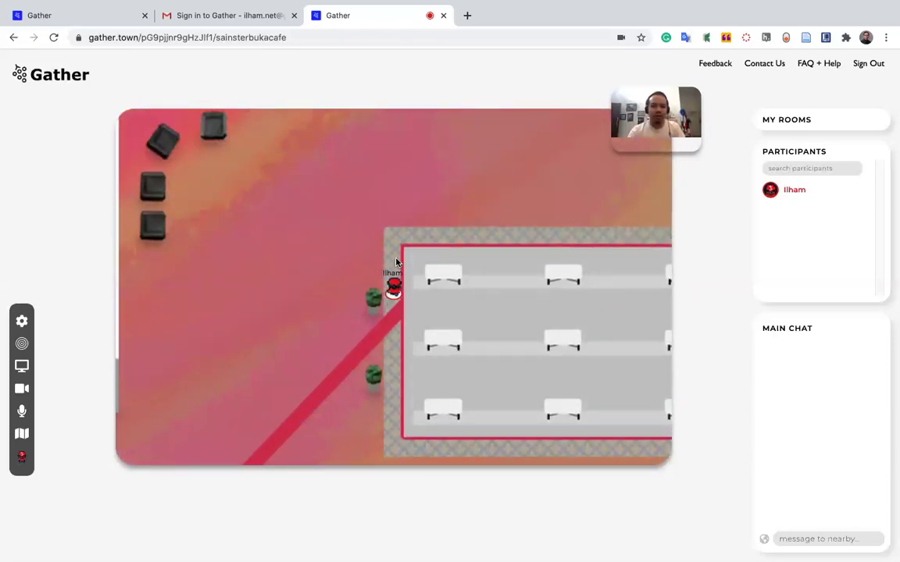
key("Up")
key("Right")
key("Right")
key("Right")
key("Right")
key("Right")
key("Right")
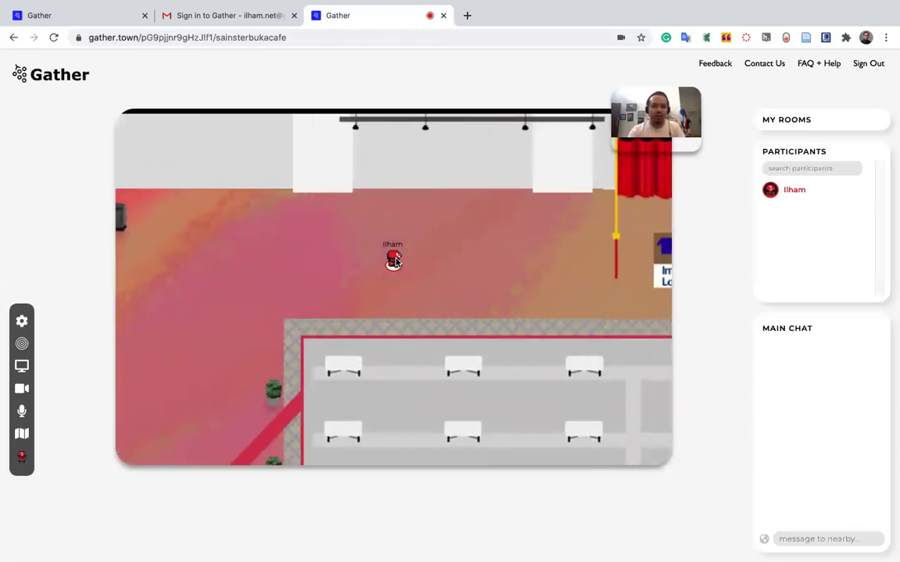
Step around the Imperial College London booth until the avatar stands behind its table with 'Press x to interact' shown.
key("Right")
key("Right")
key("Down")
key("Down")
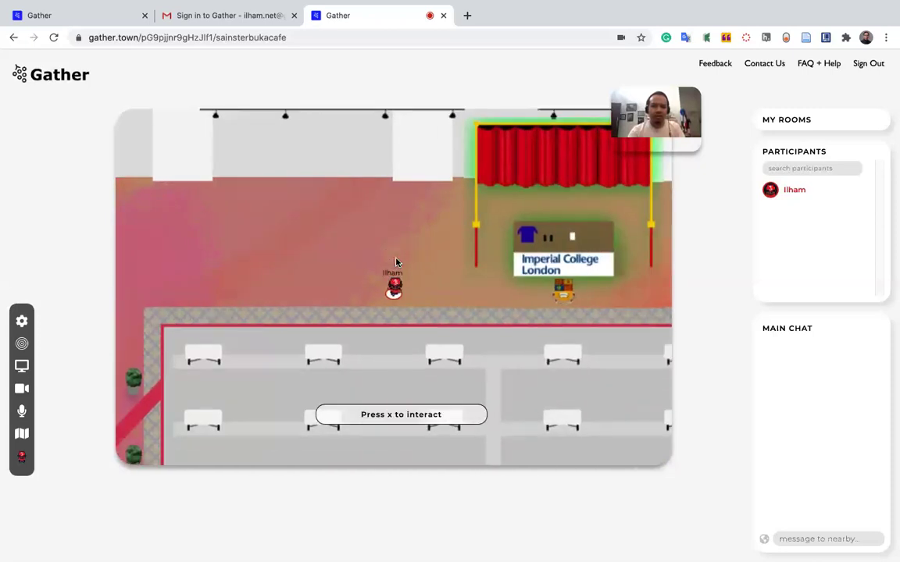
key("Right")
key("Right")
key("Right")
key("Down")
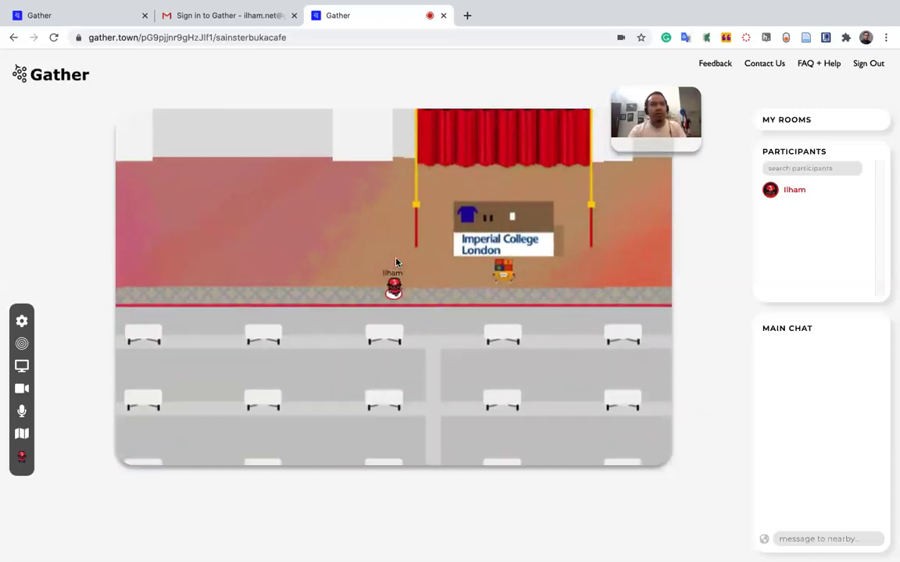
key("Right")
key("Right")
key("Right")
key("Right")
key("Right")
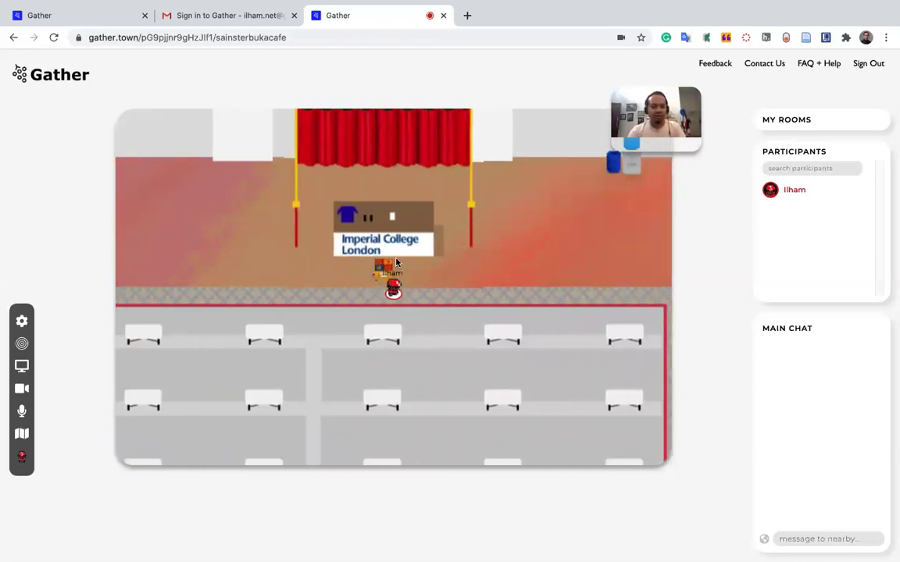
key("Left")
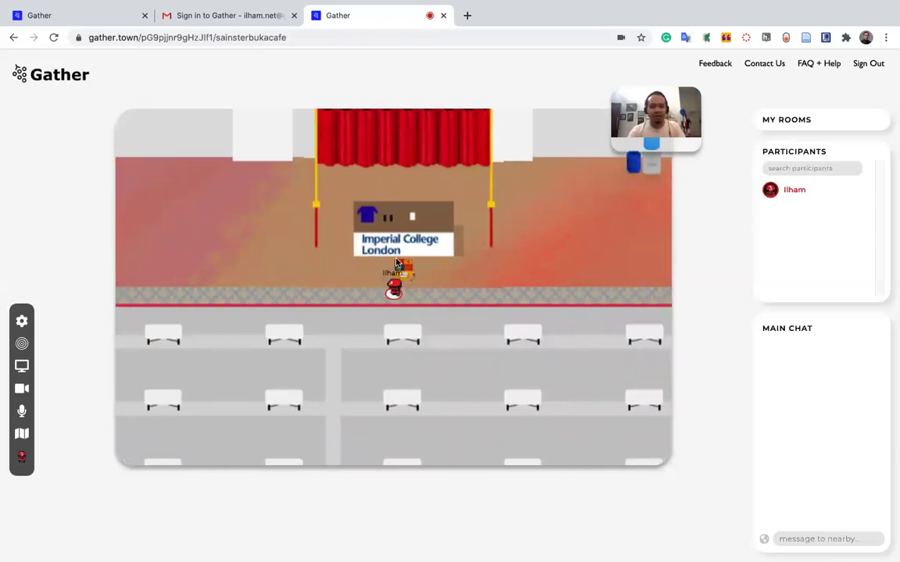
key("Up")
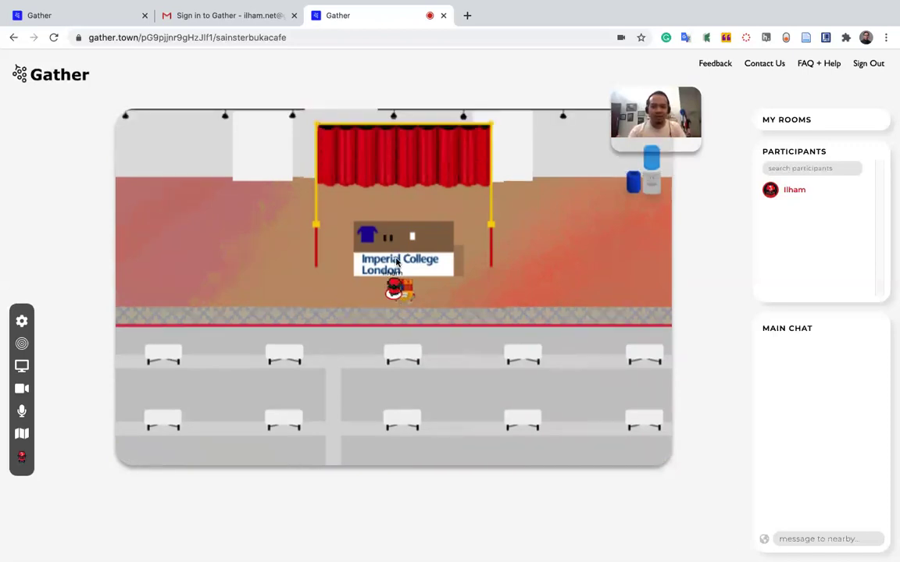
key("Right")
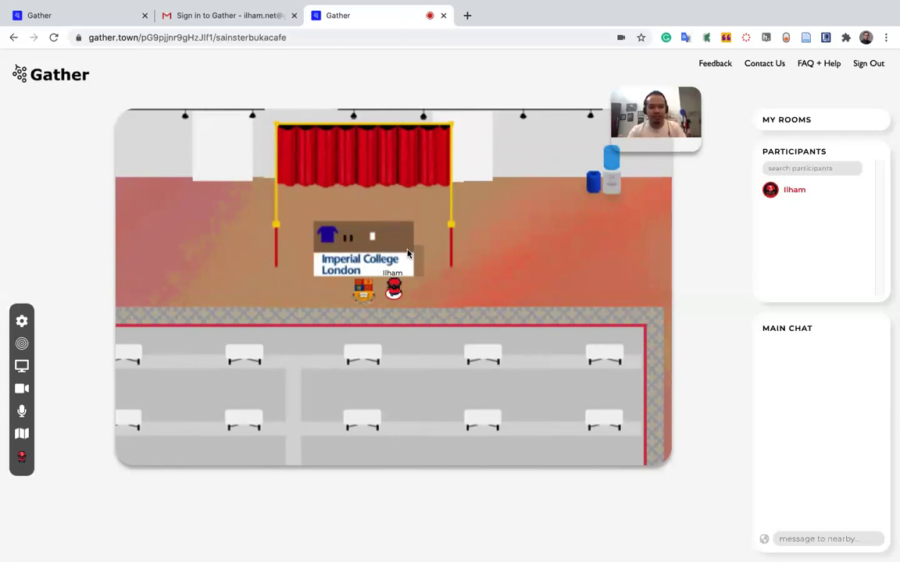
key("Left")
key("Left")
key("Left")
key("Left")
key("Left")
key("Left")
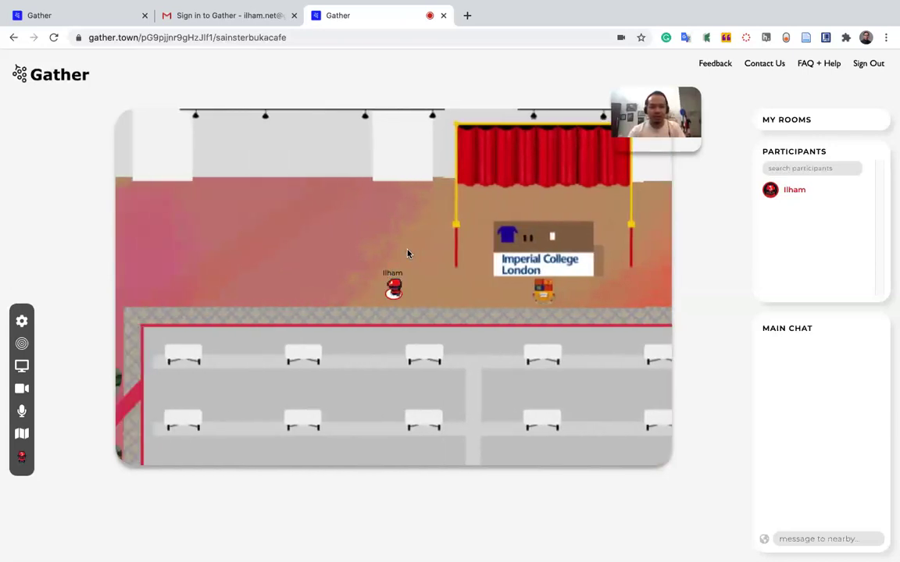
key("Up")
key("Up")
key("Up")
key("Up")
key("Right")
key("Right")
key("Right")
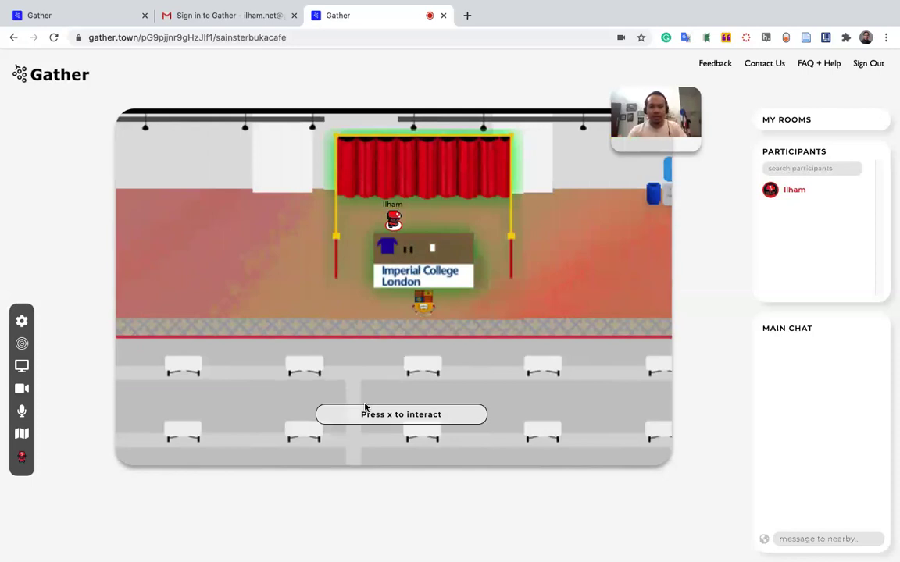
left_click(411, 415)
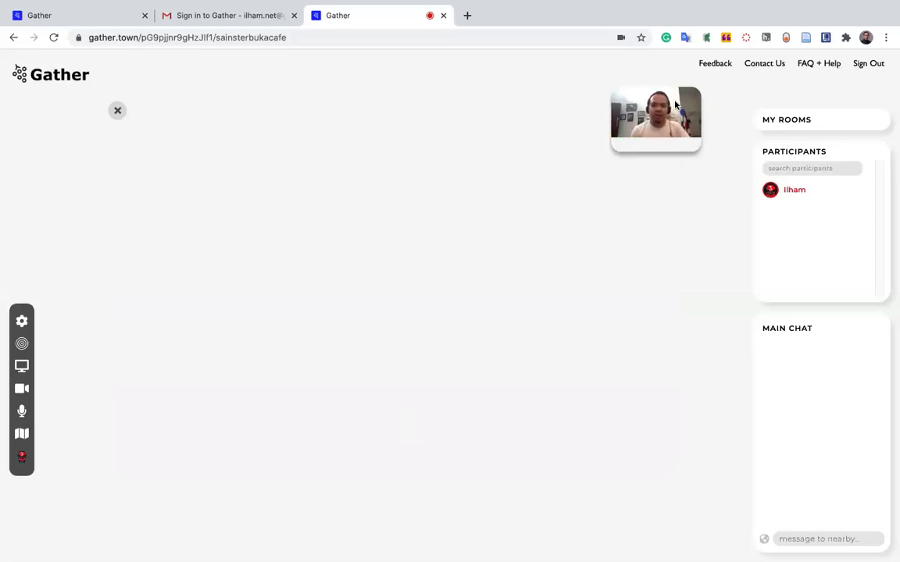
left_click(117, 113)
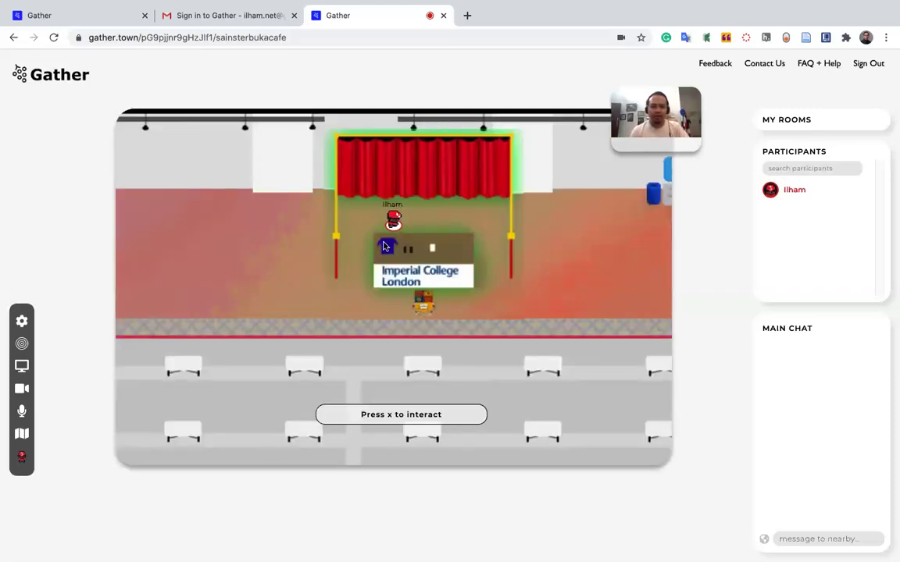
key("x")
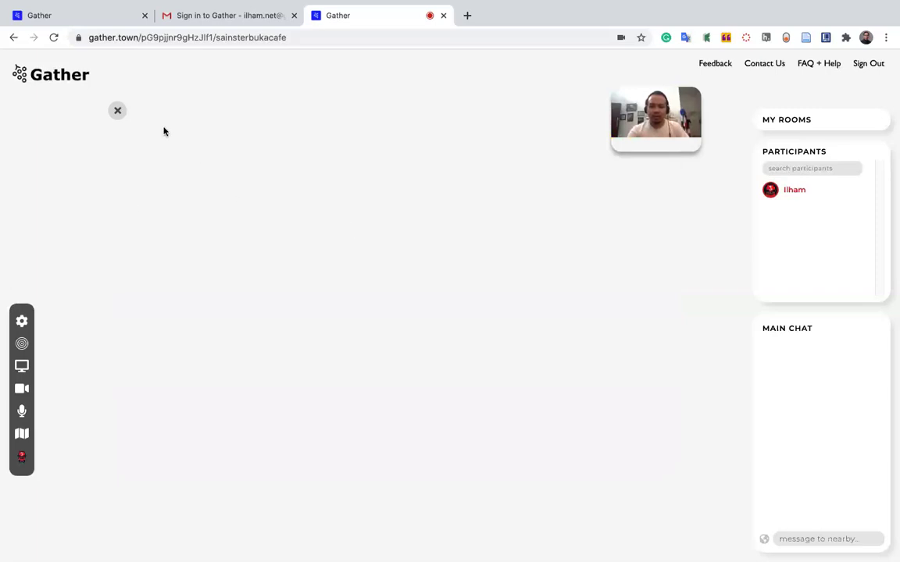
left_click(116, 111)
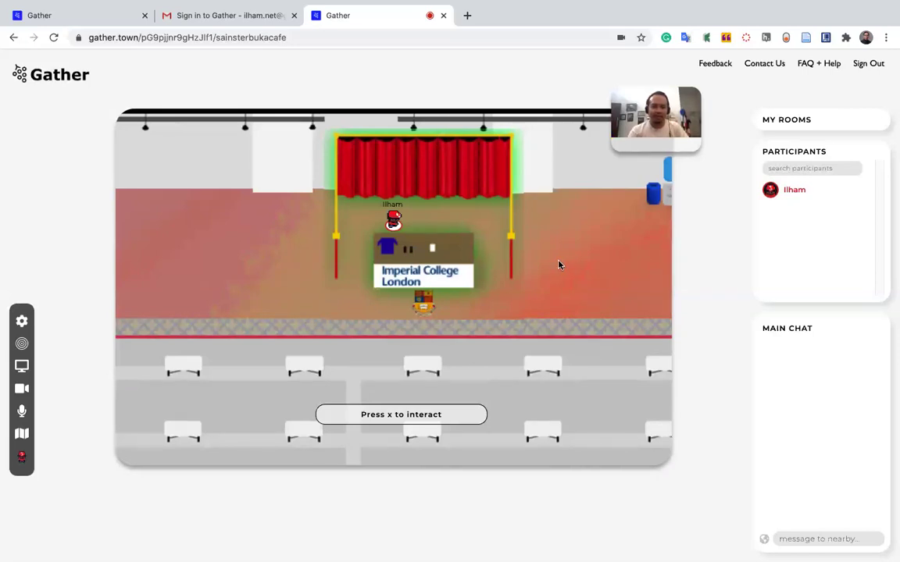
Step off the booth and along the booth front toward the water cooler and back.
key("Left")
key("Left")
key("Left")
key("Down")
key("Down")
key("Down")
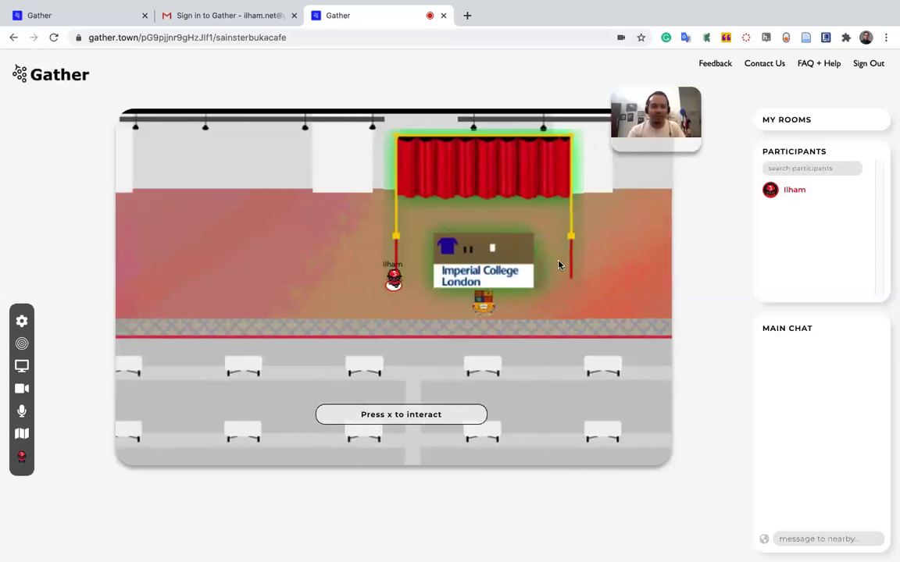
key("Right")
key("Down")
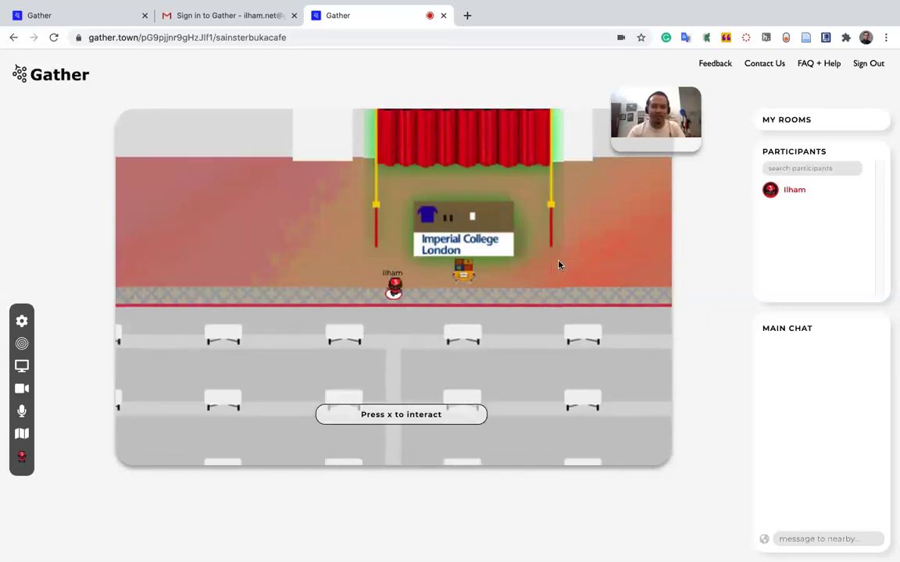
key("Right")
key("Right")
key("Right")
key("Up")
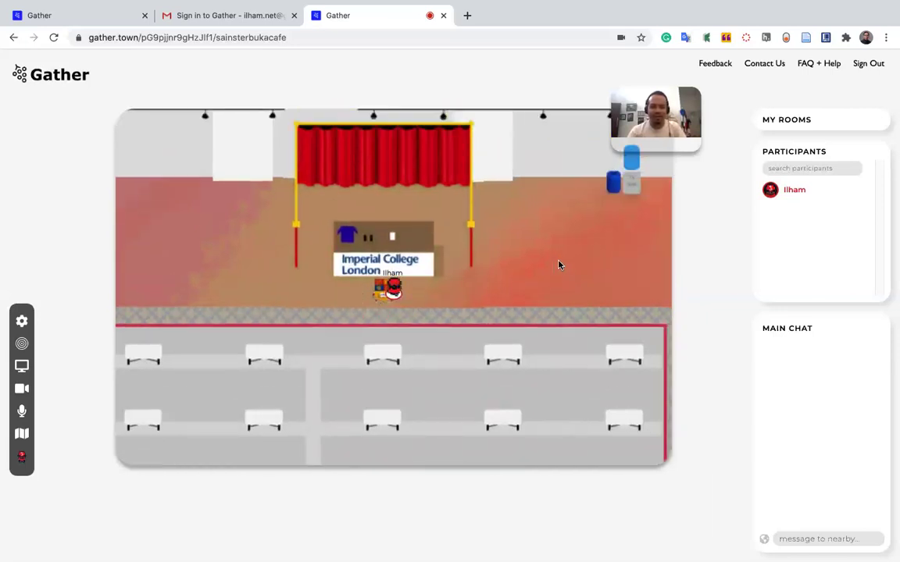
key("Right")
key("Right")
key("Right")
key("Right")
key("Right")
key("Right")
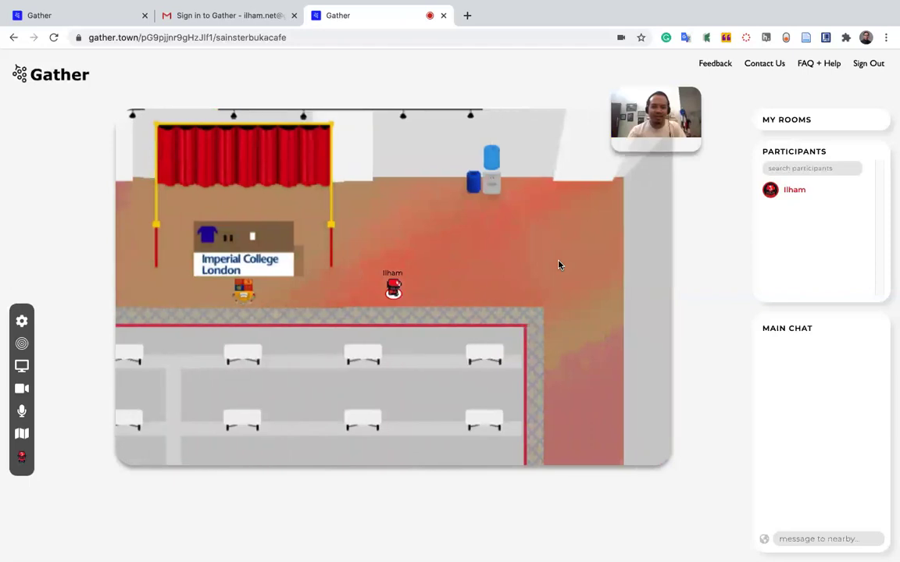
key("Up")
key("Up")
key("Left")
key("Left")
key("Left")
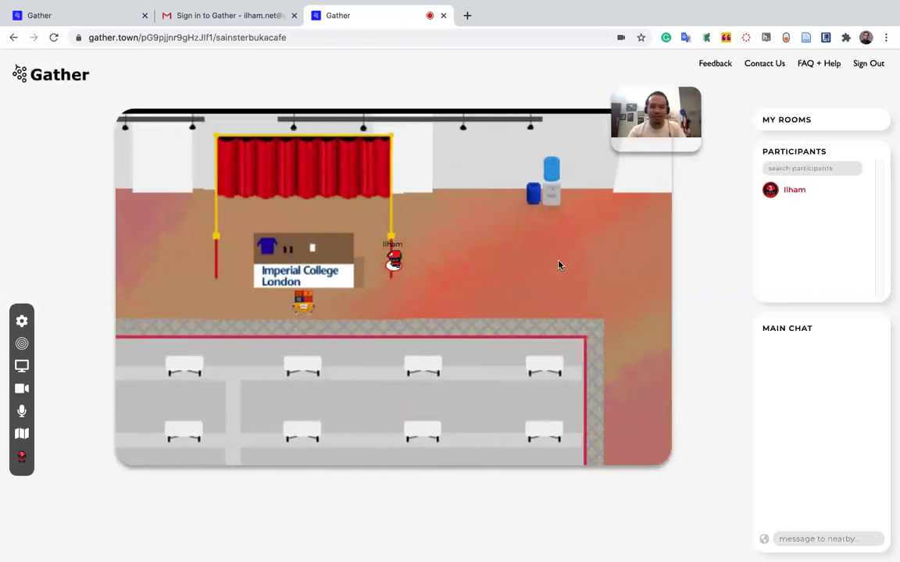
key("Down")
key("Down")
Walk left along the booth row into the open hall and down beside the KEYNOTE corridor.
key("Left")
key("Left")
key("Left")
key("Left")
key("Left")
key("Left")
key("Left")
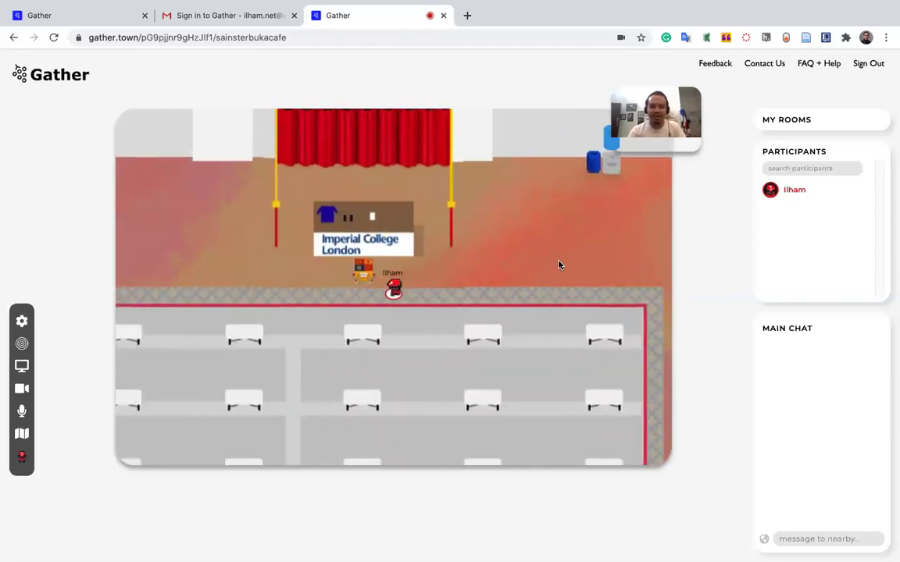
key("Left")
key("Left")
key("Left")
key("Left")
key("Left")
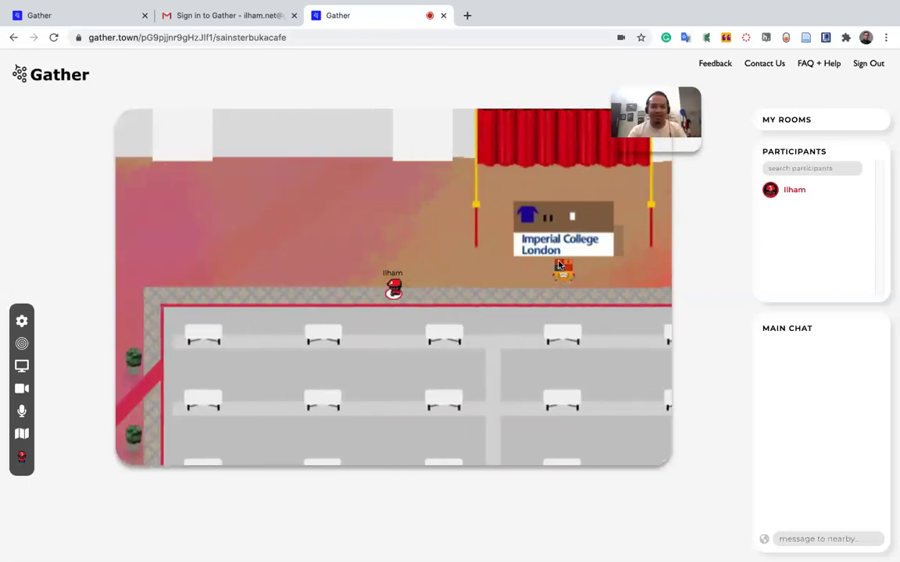
key("Right")
key("Right")
key("Right")
key("Right")
key("Right")
key("Right")
key("Right")
key("Right")
key("Up")
key("Left")
key("Left")
key("Left")
key("Left")
key("Left")
key("Left")
key("Left")
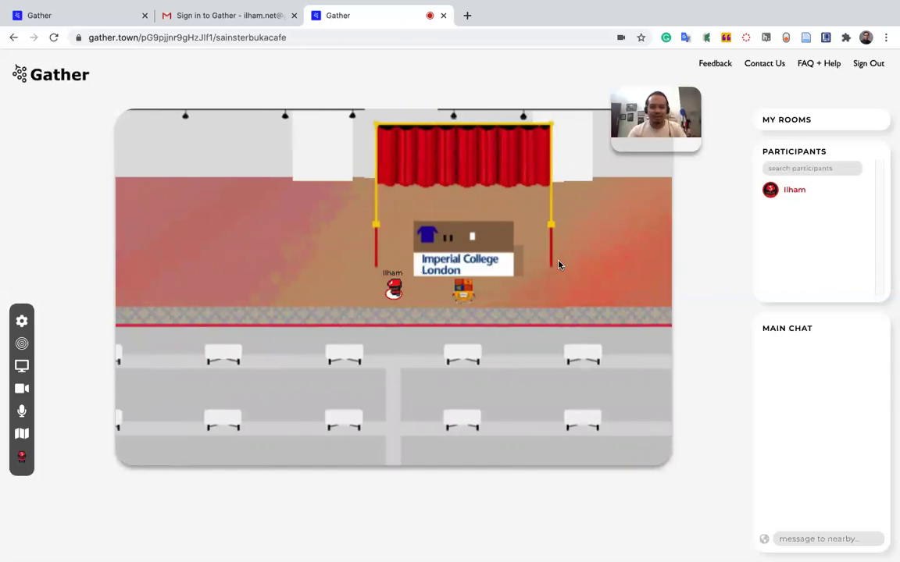
key("Left")
key("Left")
key("Left")
key("Left")
key("Left")
key("Left")
key("Left")
key("Left")
key("Left")
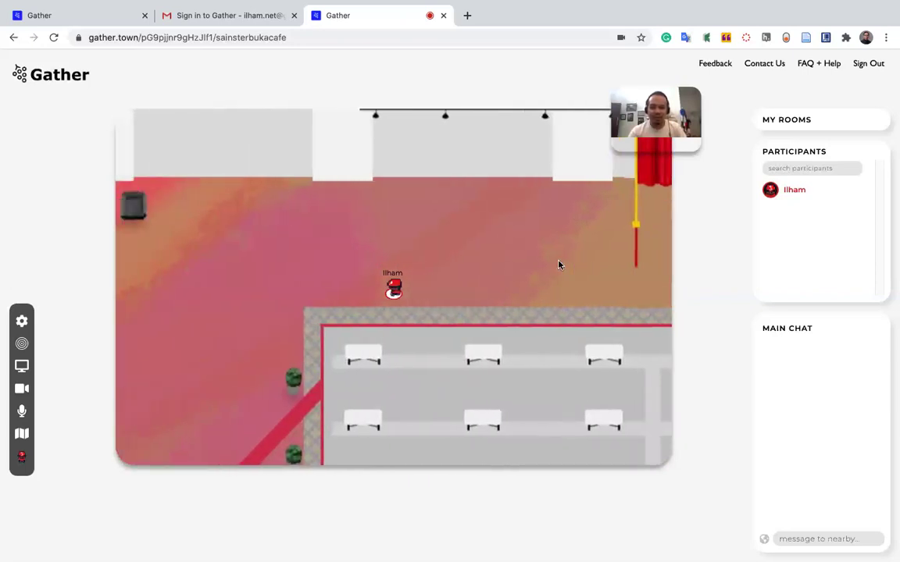
key("Down")
key("Down")
key("Down")
key("Left")
key("Left")
key("Left")
key("Left")
key("Left")
key("Left")
key("Left")
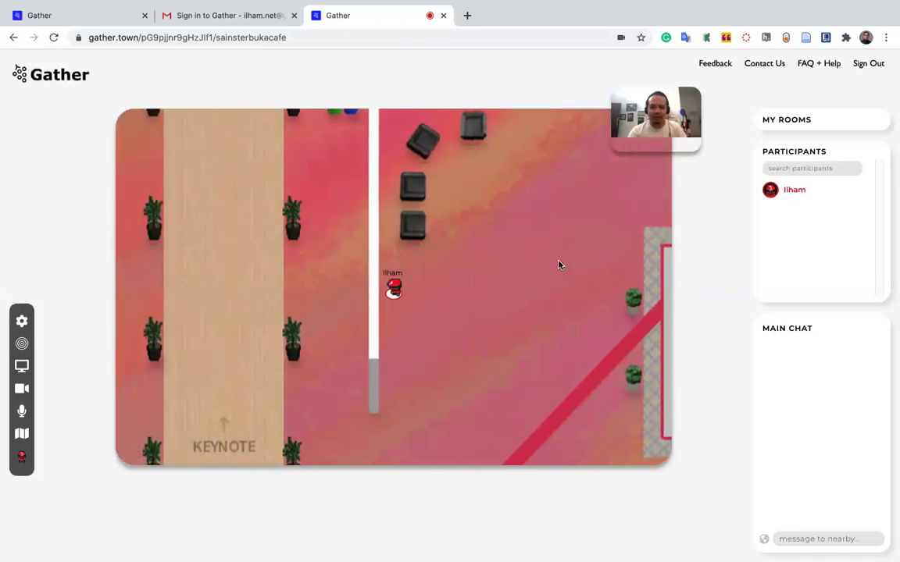
key("Down")
key("Down")
key("Down")
key("Down")
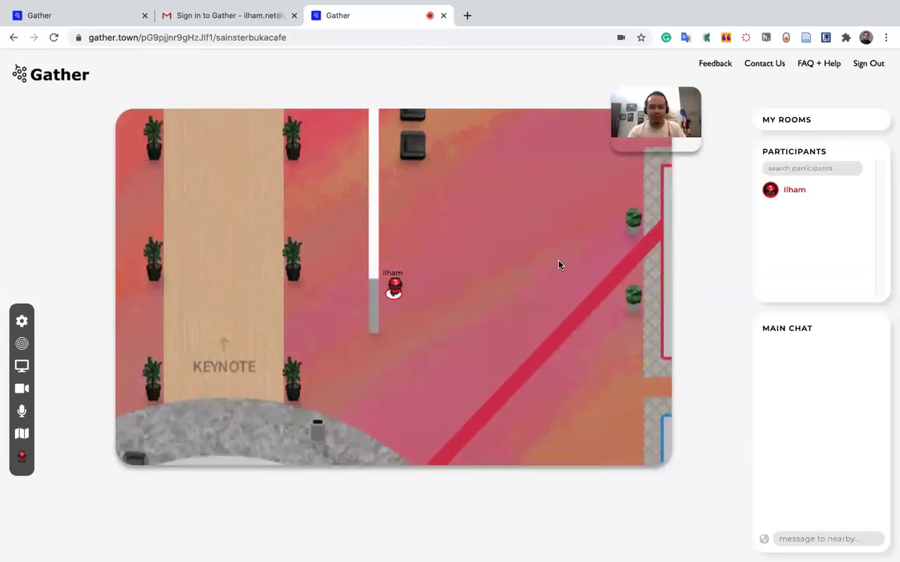
Enter the KEYNOTE corridor and walk up it onto the stage tile.
key("Down")
key("Down")
key("Down")
key("Down")
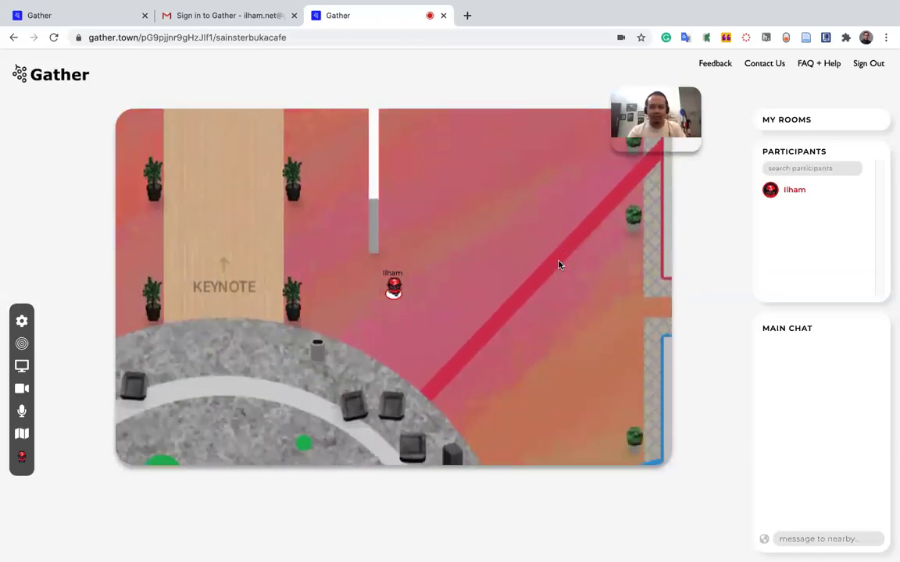
key("Left")
key("Left")
key("Left")
key("Left")
key("Up")
key("Up")
key("Up")
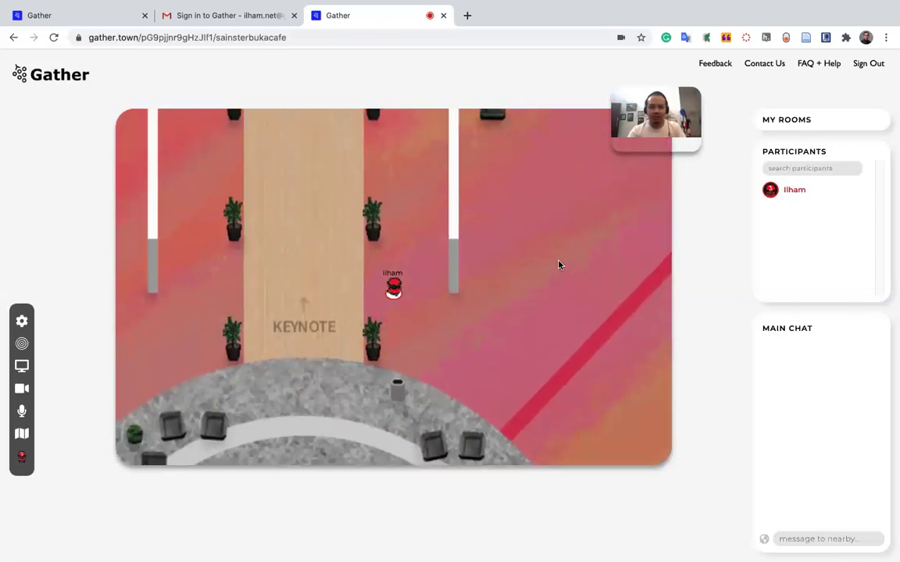
key("Left")
key("Left")
key("Left")
key("Left")
key("Left")
key("Left")
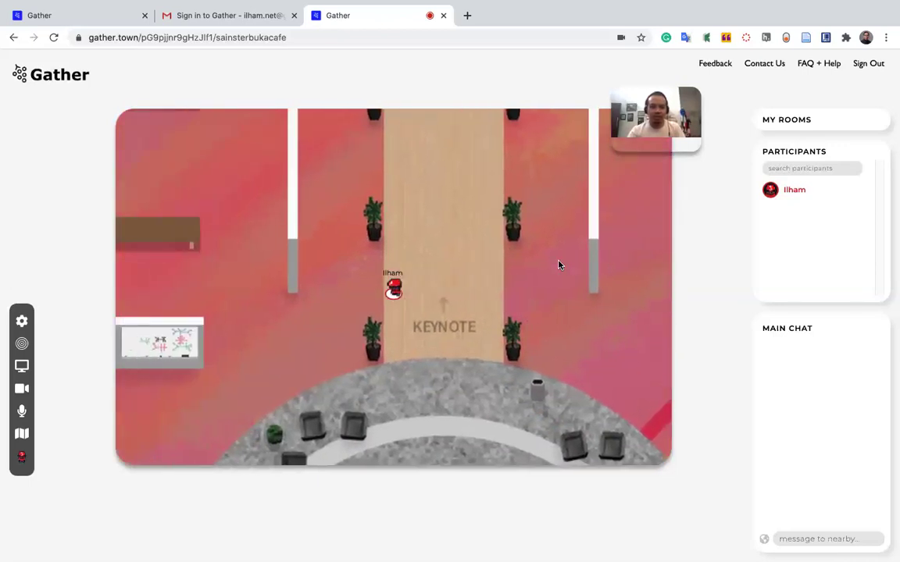
key("Right")
key("Right")
key("Up")
key("Up")
key("Up")
key("Up")
key("Up")
key("Up")
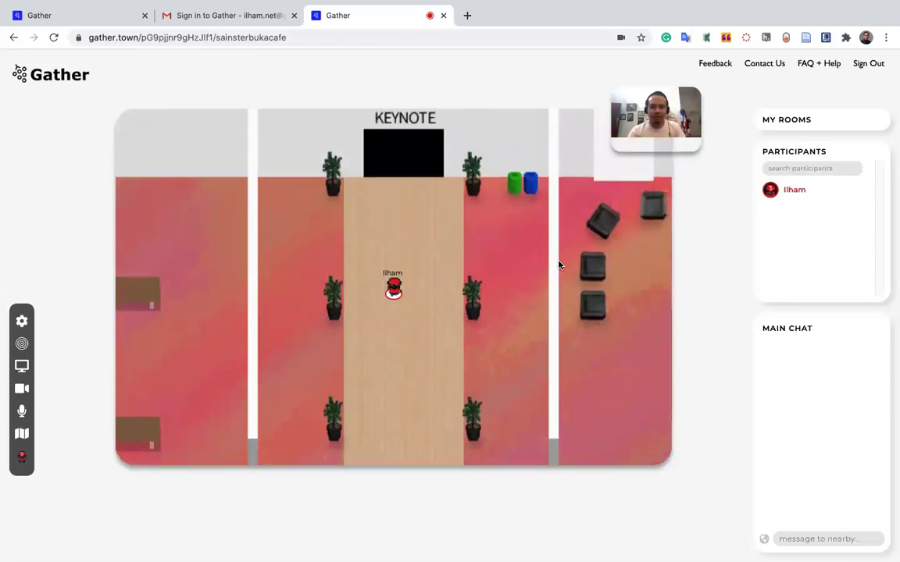
key("Up")
key("Up")
key("Up")
key("Up")
Enter the dark keynote auditorium and walk up the aisle to the seat rows.
key("Up")
key("Up")
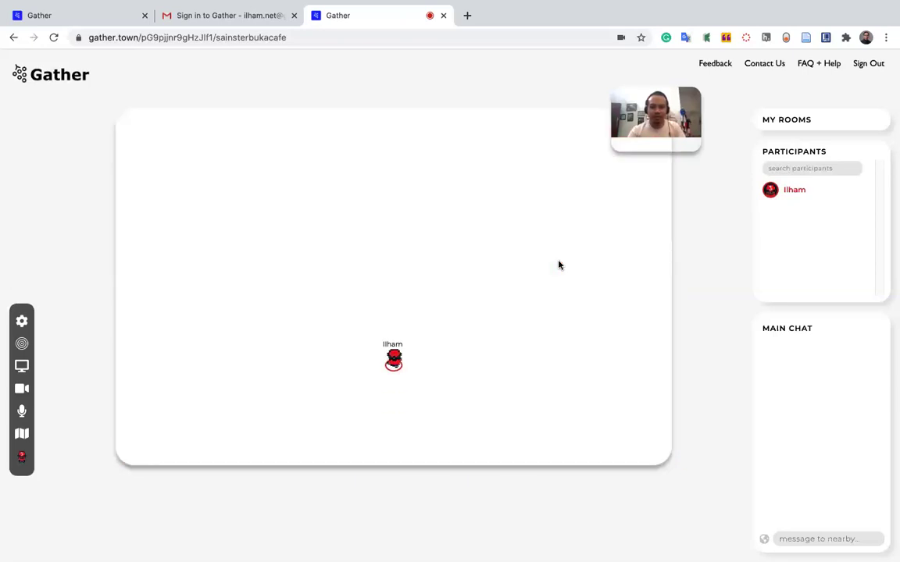
key("Up")
key("Up")
key("Up")
key("Up")
key("Up")
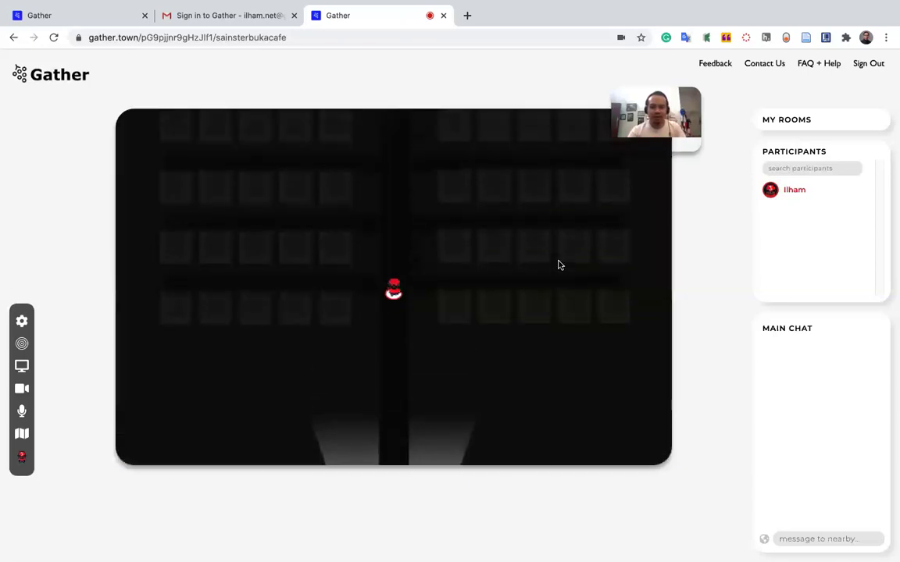
key("Up")
key("Up")
key("Up")
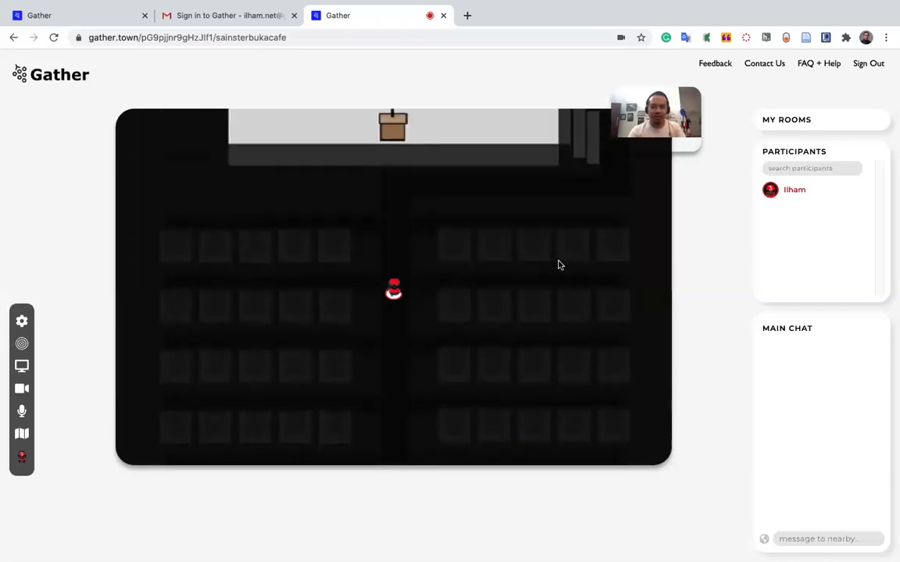
key("Up")
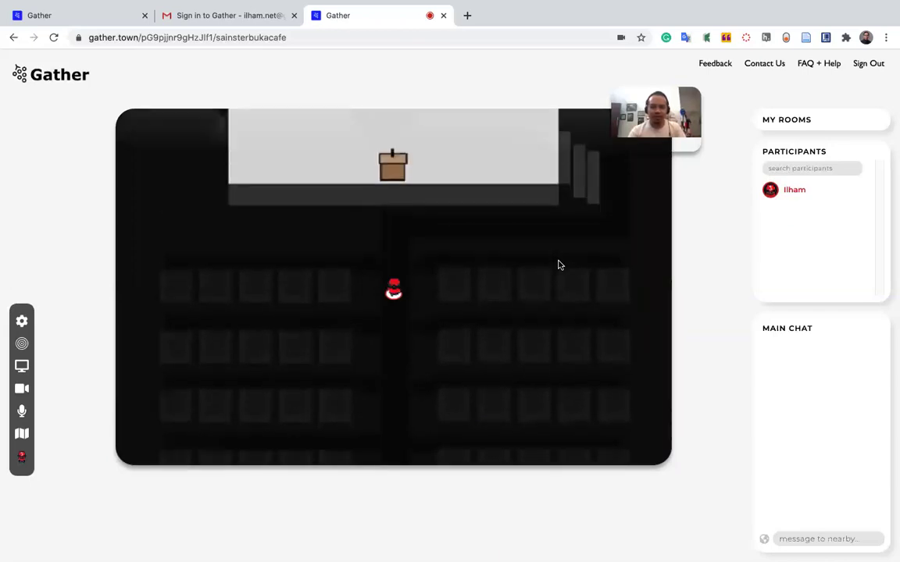
key("Right")
key("Right")
key("Left")
key("Right")
key("Left")
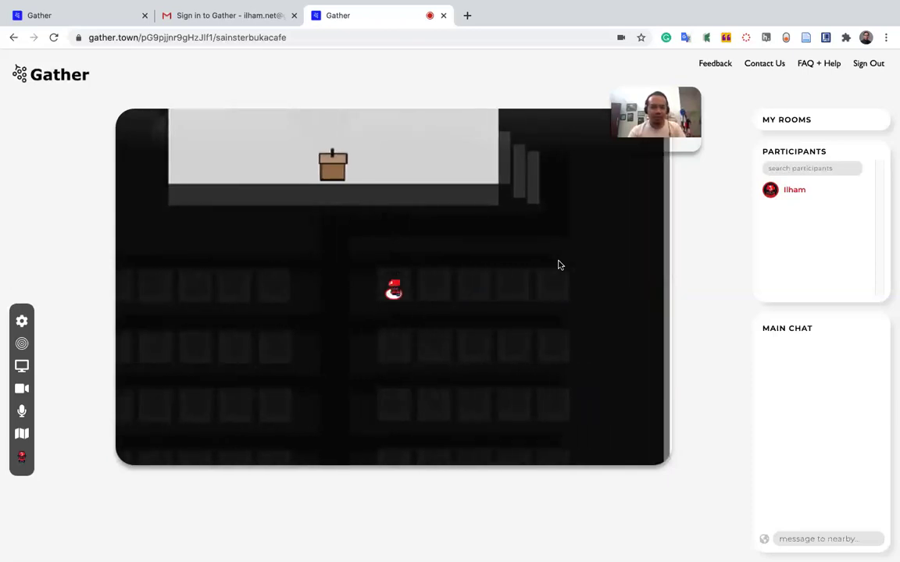
Walk up beside the stage, across it, and onto the podium.
key("Up")
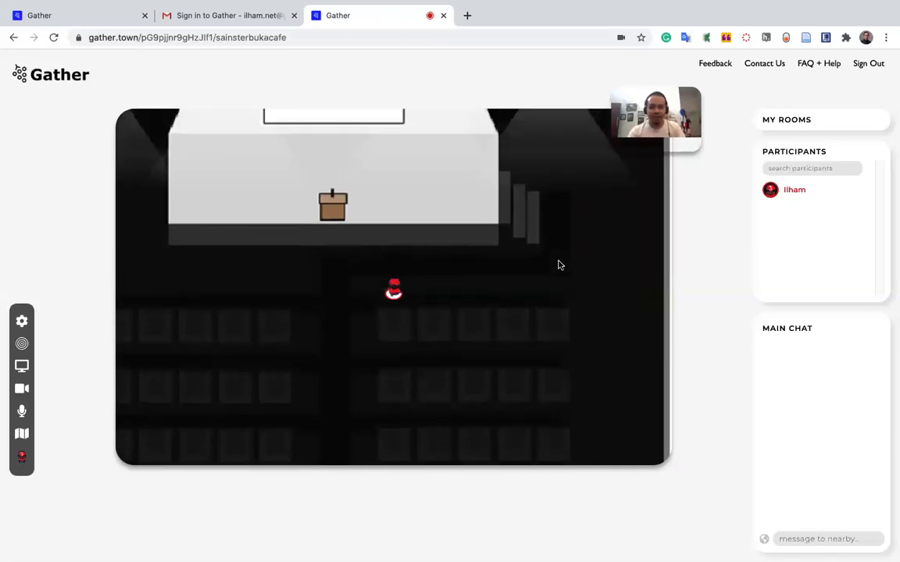
key("Right")
key("Right")
key("Right")
key("Right")
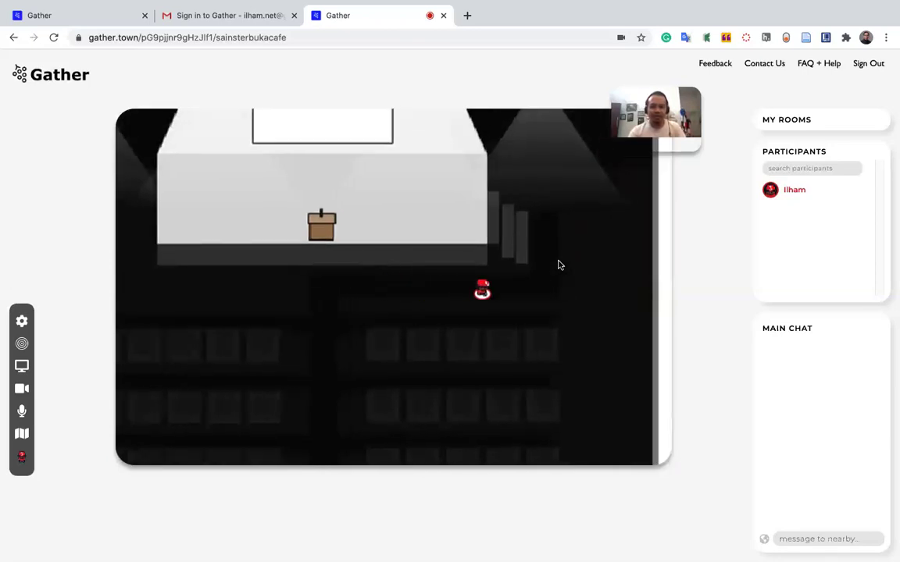
key("Up")
key("Up")
key("Left")
key("Left")
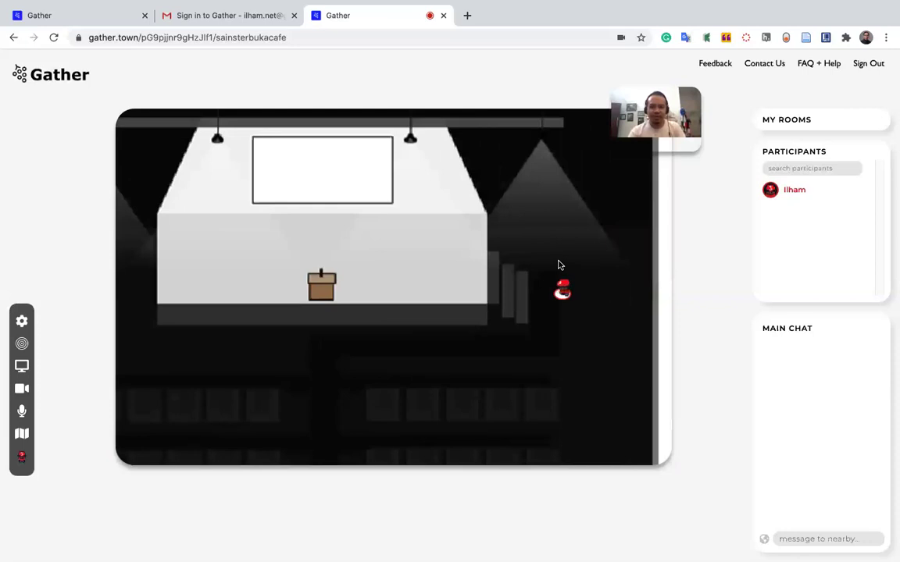
key("Left")
key("Left")
key("Left")
key("Left")
key("Left")
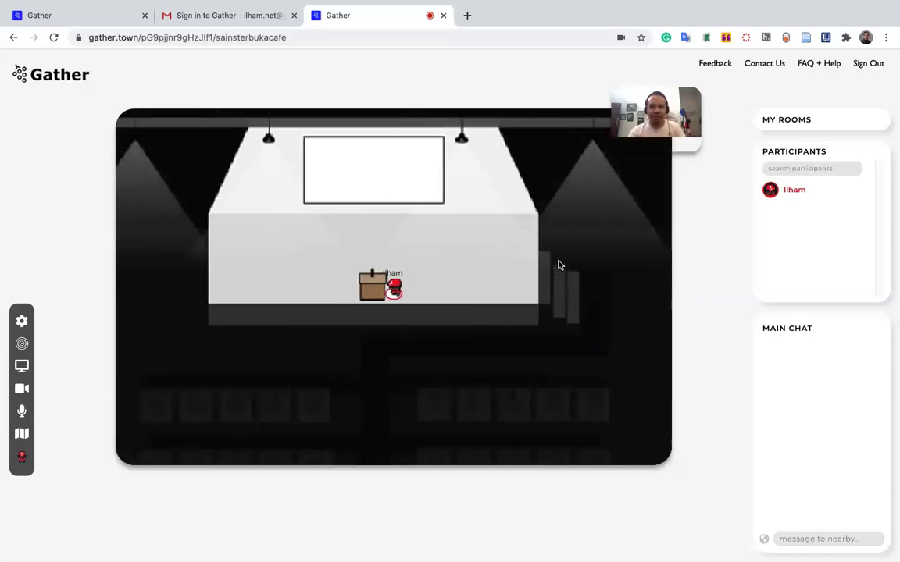
key("Up")
key("Up")
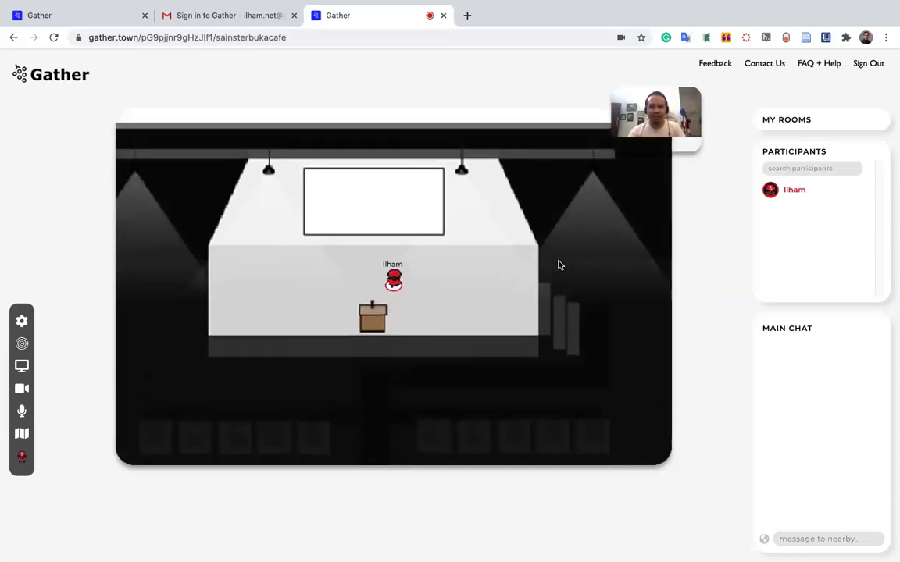
key("Left")
key("Left")
key("Down")
key("Down")
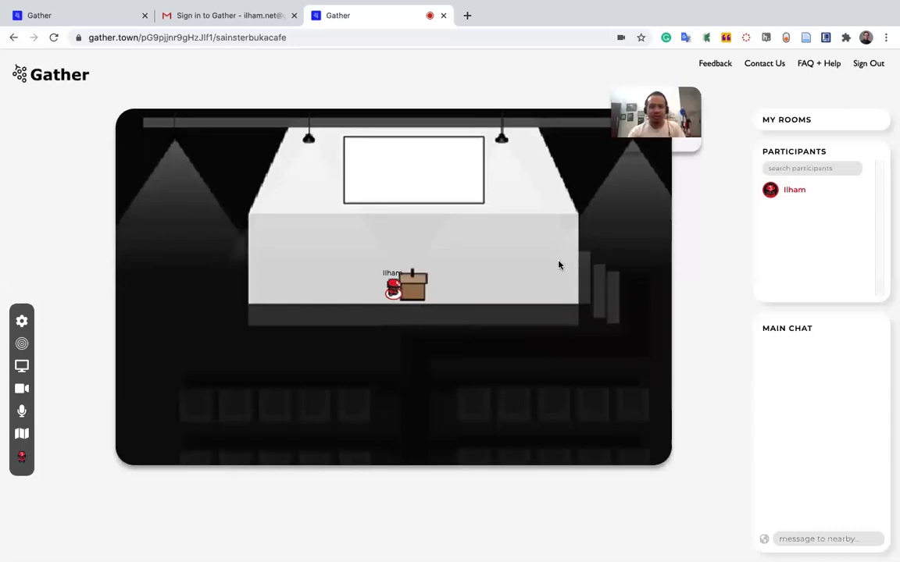
key("Up")
key("Up")
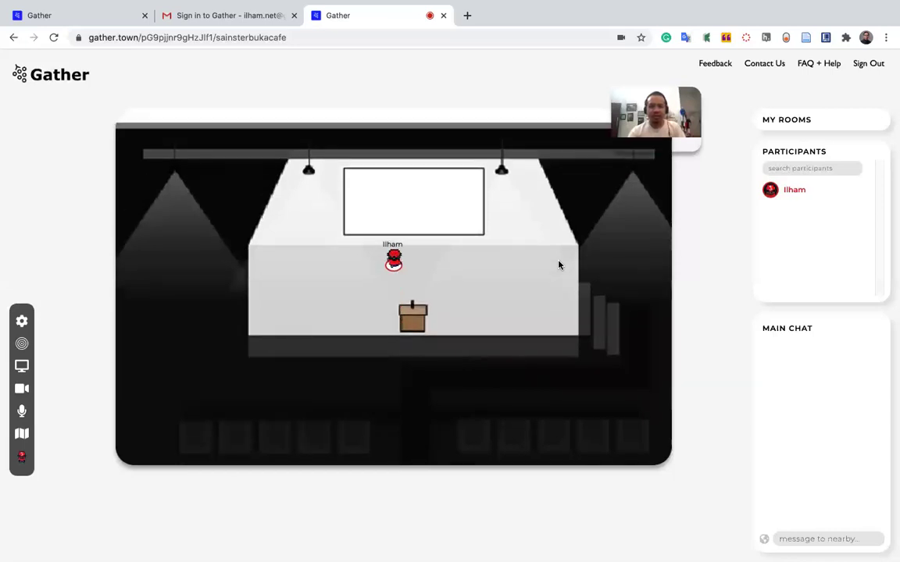
key("Right")
key("Down")
key("Down")
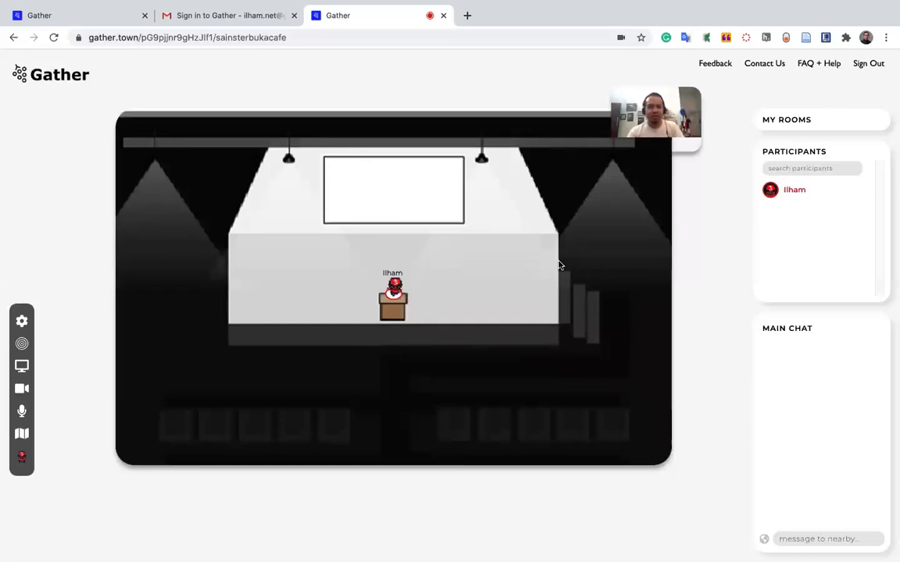
Move around the podium, step back onto it, then walk right to the stage's edge.
key("Right")
key("Right")
key("Right")
key("Left")
key("Left")
key("Left")
key("Left")
key("Down")
key("Up")
key("Up")
key("Up")
key("Right")
key("Up")
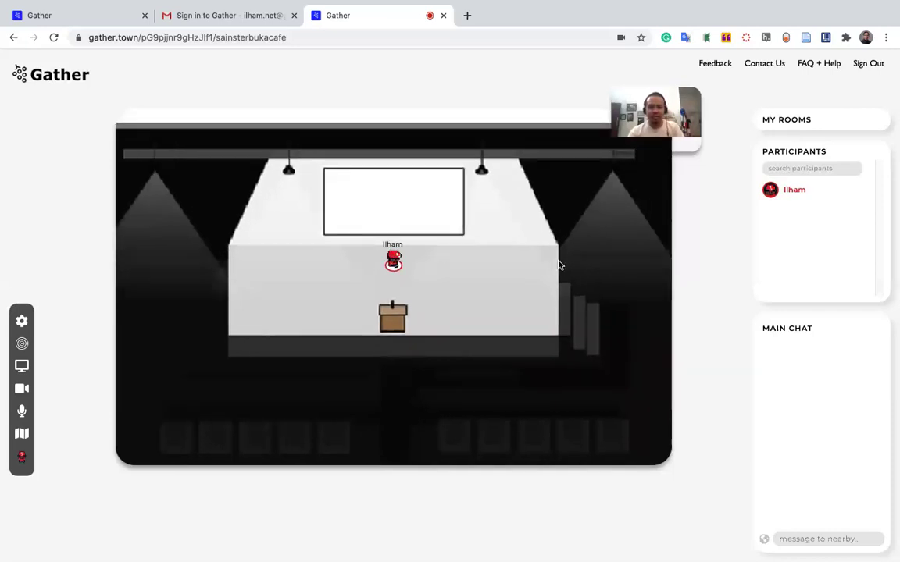
key("Down")
key("Down")
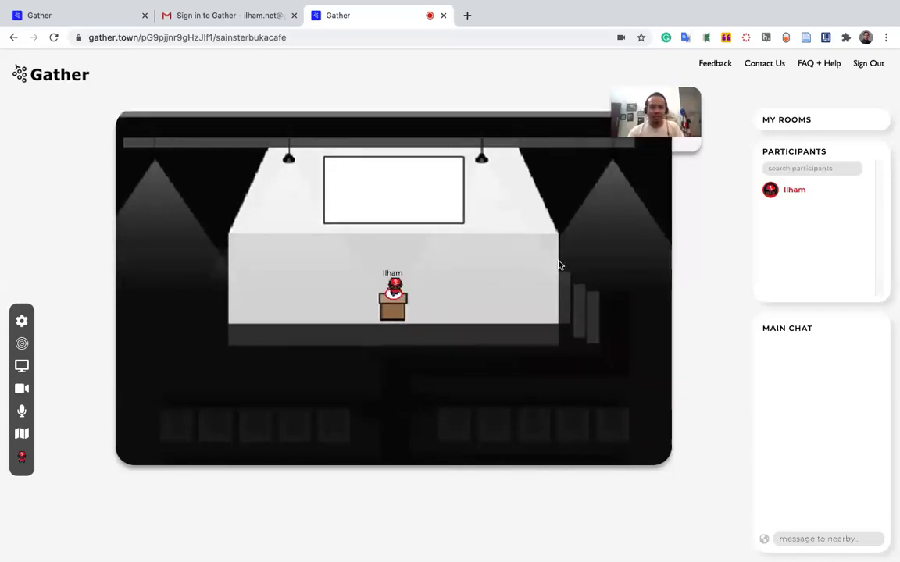
key("Right")
key("Right")
key("Right")
key("Right")
key("Right")
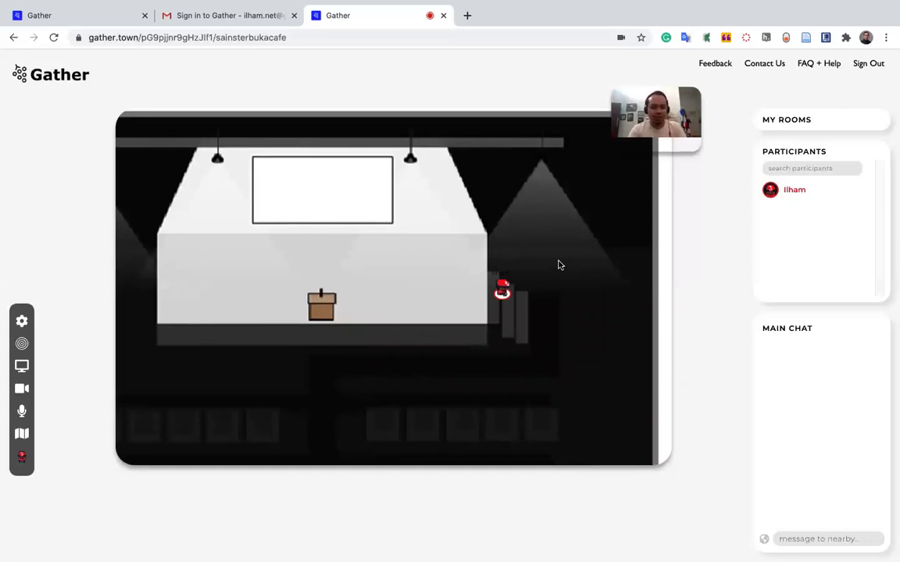
Walk down off the stage and into the aisle between the seats.
key("Down")
key("Down")
key("Right")
key("Right")
key("Right")
key("Right")
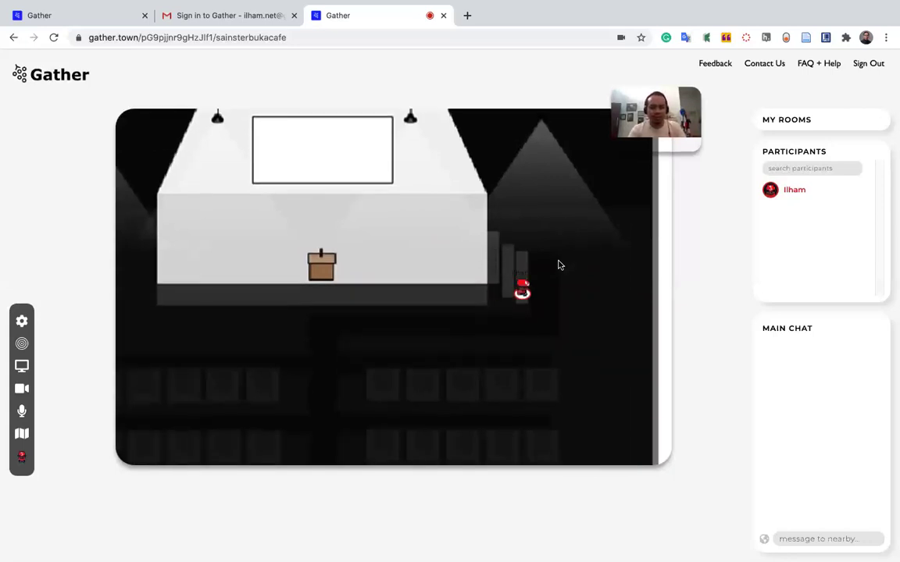
key("Down")
key("Down")
key("Down")
key("Left")
key("Left")
key("Left")
key("Left")
key("Left")
key("Left")
key("Left")
key("Left")
key("Left")
key("Left")
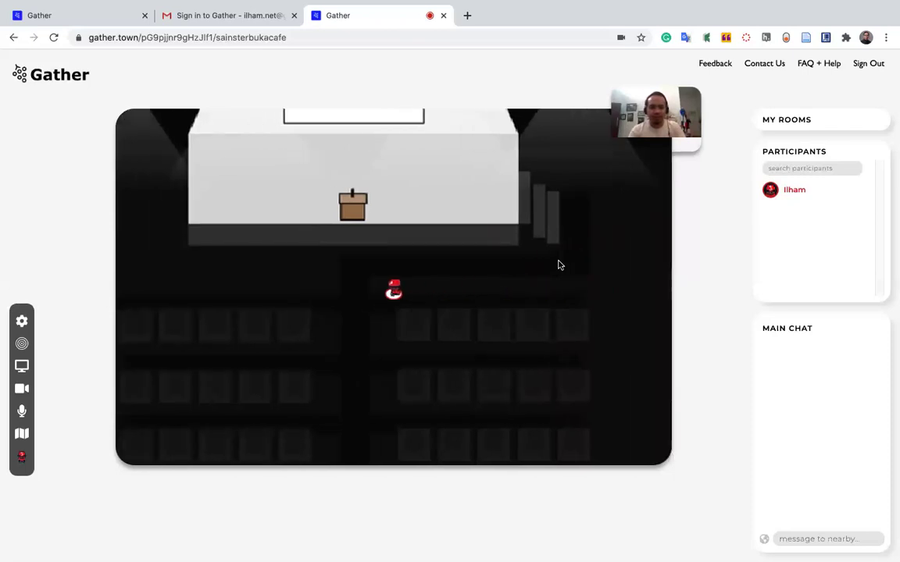
key("Down")
key("Down")
key("Down")
key("Down")
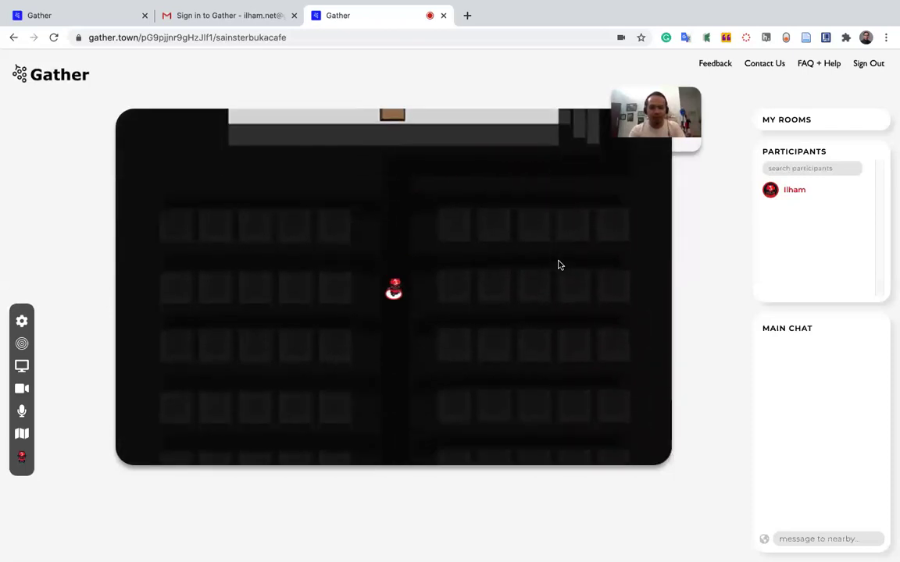
Walk down through the keynote hallway and circular lobby onto the OUTSIDE exit to the Conference Center entrance.
key("Down")
key("Down")
key("Down")
key("Down")
key("Down")
key("Down")
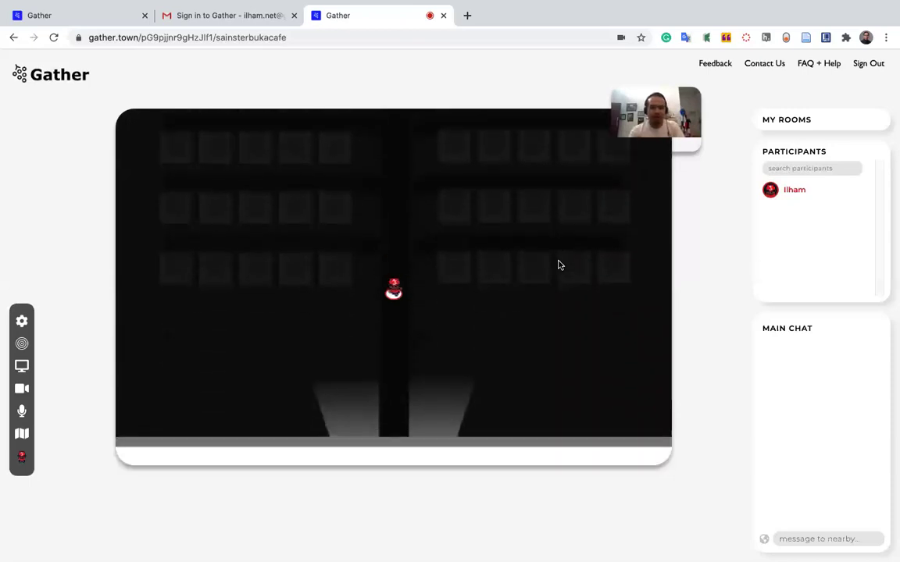
key("Down")
key("Down")
key("Down")
key("Down")
key("Down")
key("Down")
key("Down")
key("Down")
key("Down")
key("Down")
key("Down")
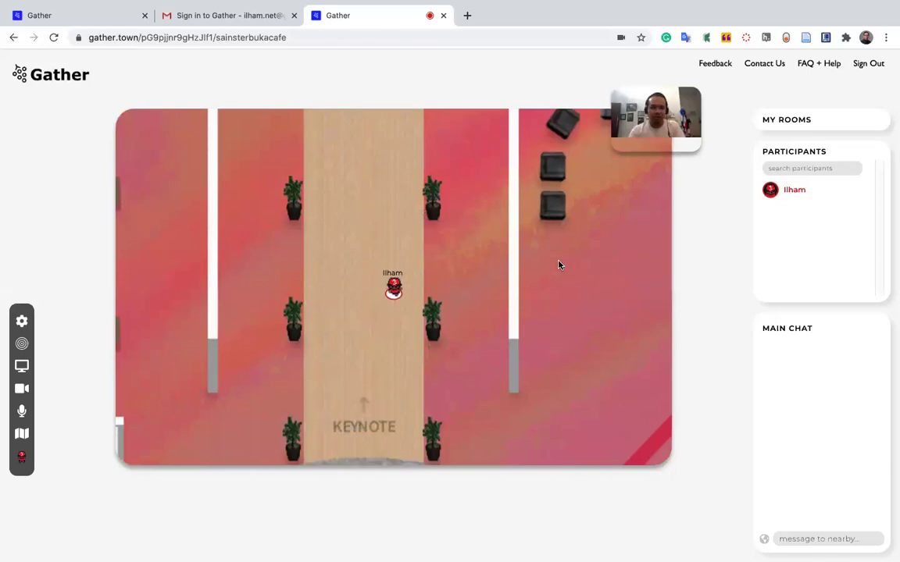
key("Down")
key("Down")
key("Down")
key("Down")
key("Down")
key("Down")
key("Down")
key("Down")
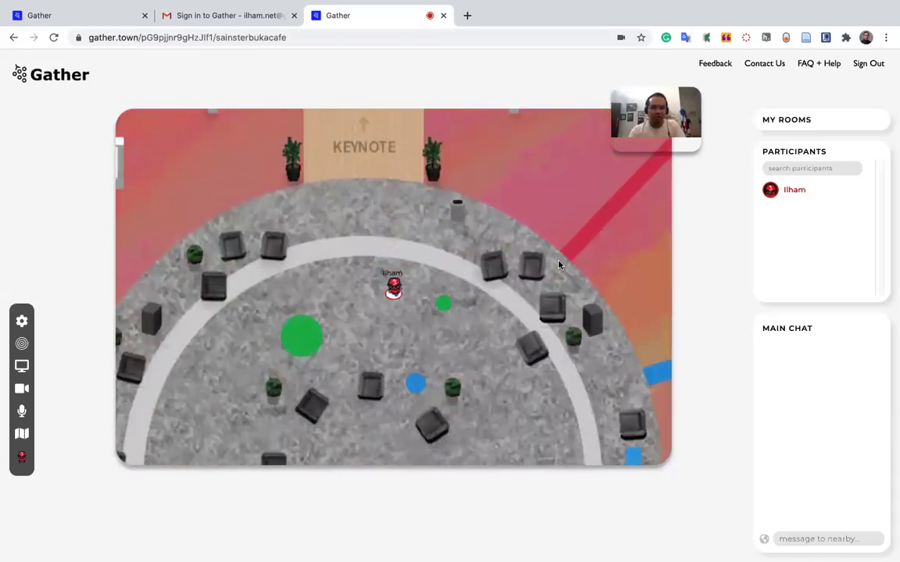
key("Down")
key("Down")
key("Down")
key("Down")
key("Down")
key("Down")
key("Down")
key("Down")
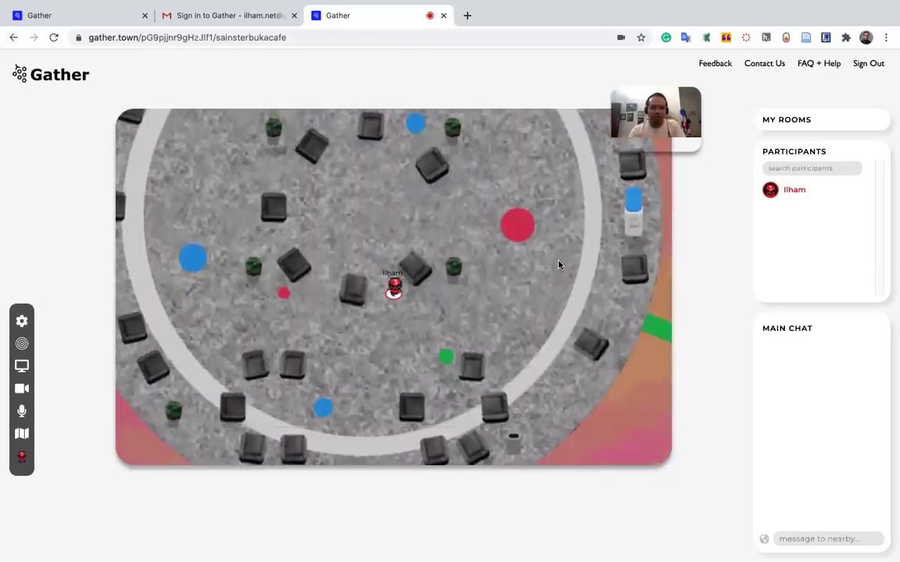
key("Down")
key("Down")
key("Down")
key("Down")
key("Down")
key("Down")
key("Down")
key("Down")
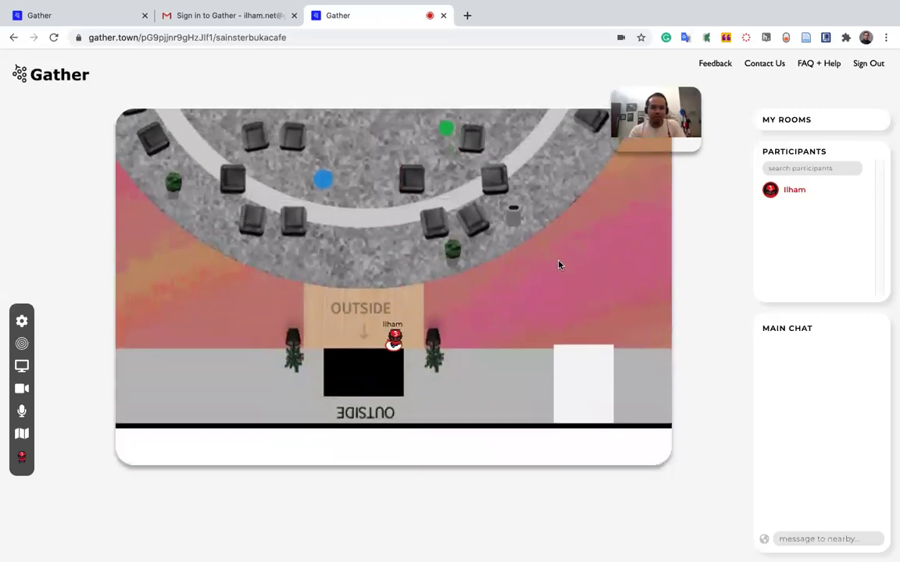
key("Down")
key("Down")
key("Down")
key("Down")
key("Down")
key("Down")
key("Down")
key("Down")
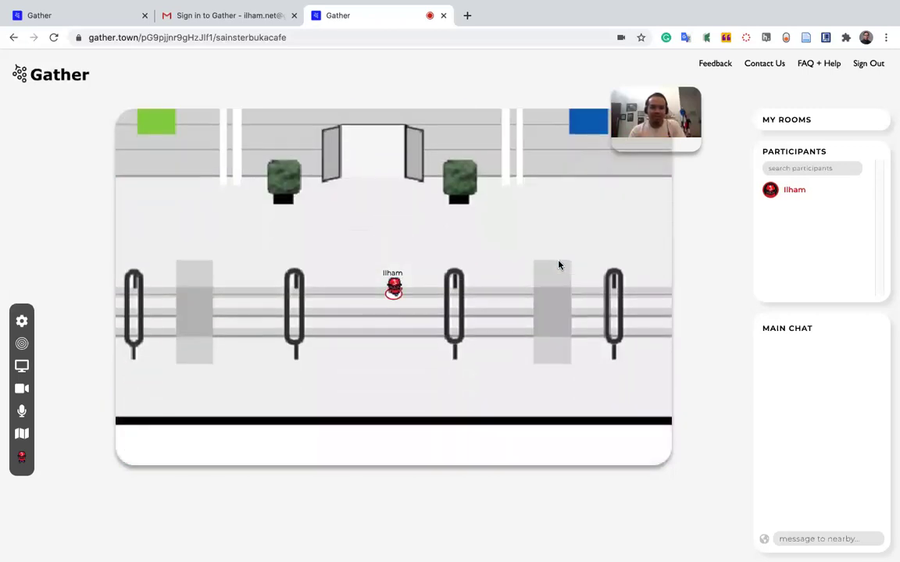
key("Down")
left_click(787, 119)
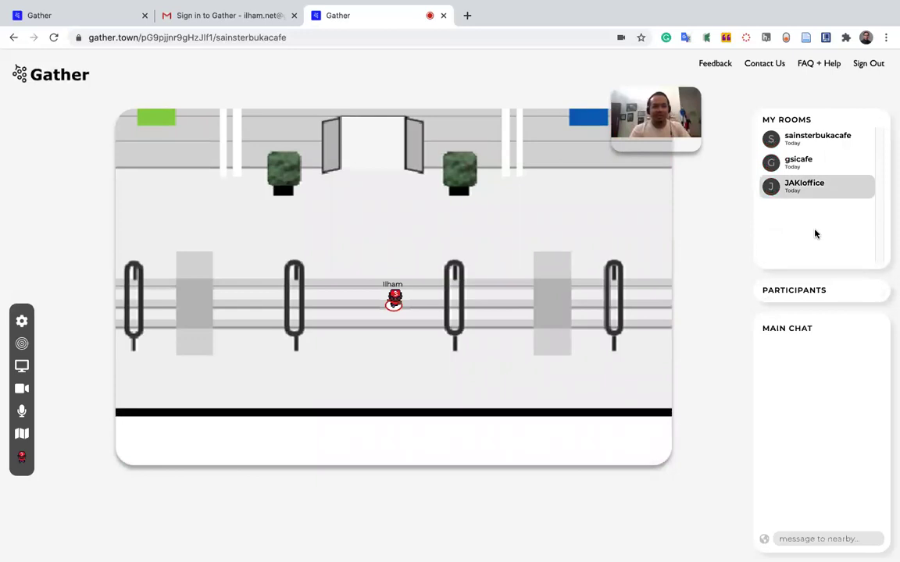
left_click(792, 117)
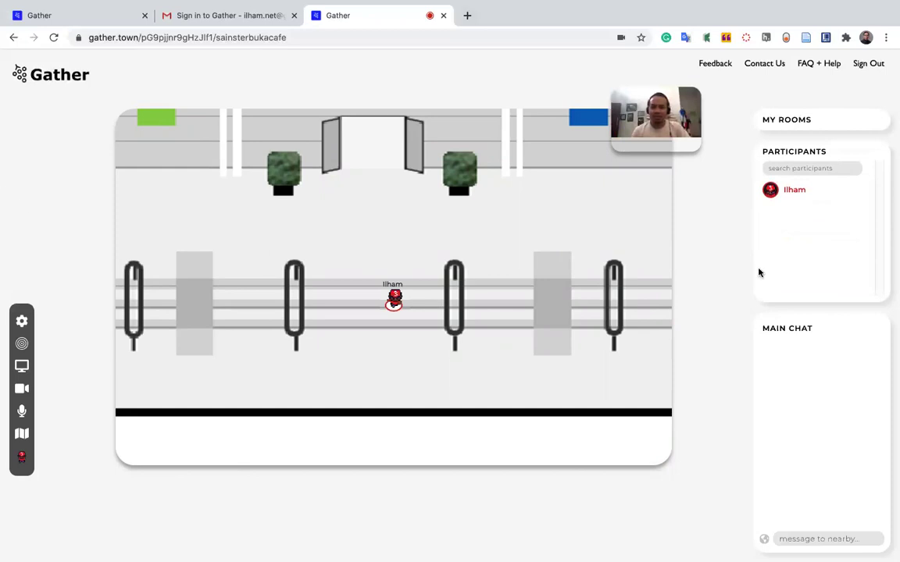
key("Up")
key("Up")
key("Up")
key("Right")
key("Left")
key("Down")
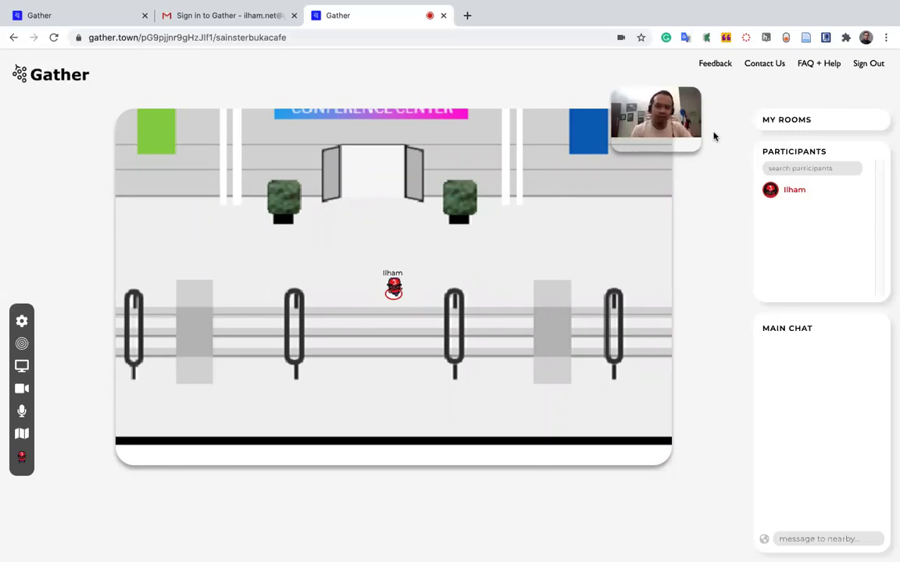
left_click(762, 119)
left_click_drag(836, 218, 874, 229)
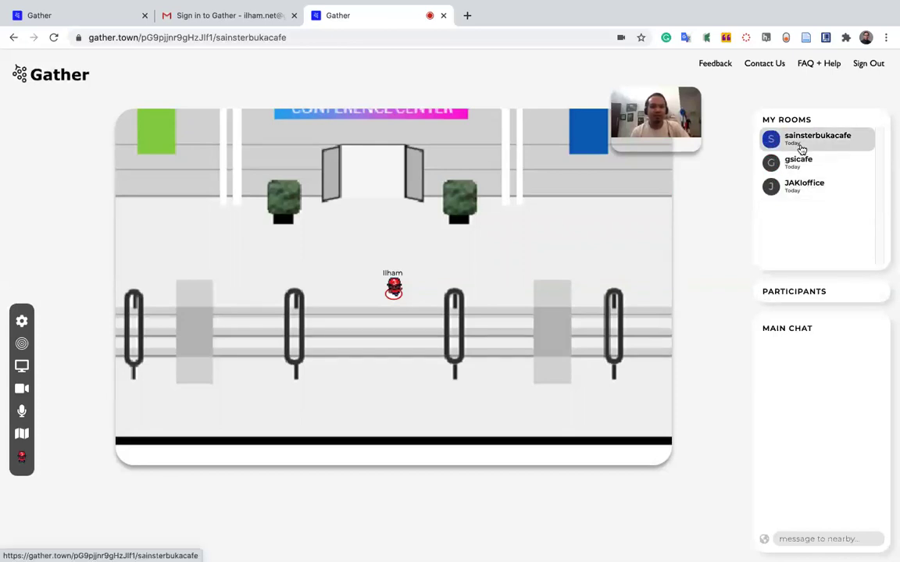
left_click(823, 119)
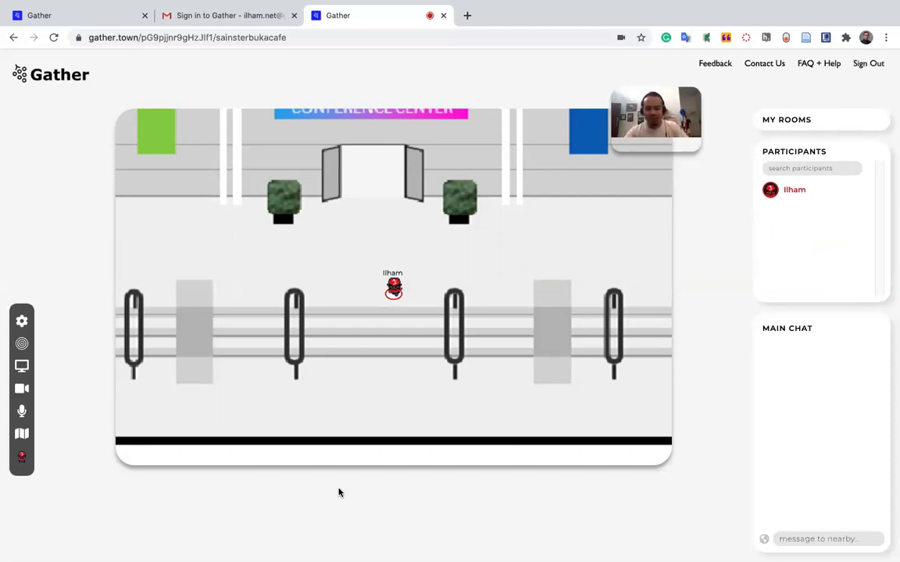
key("Down")
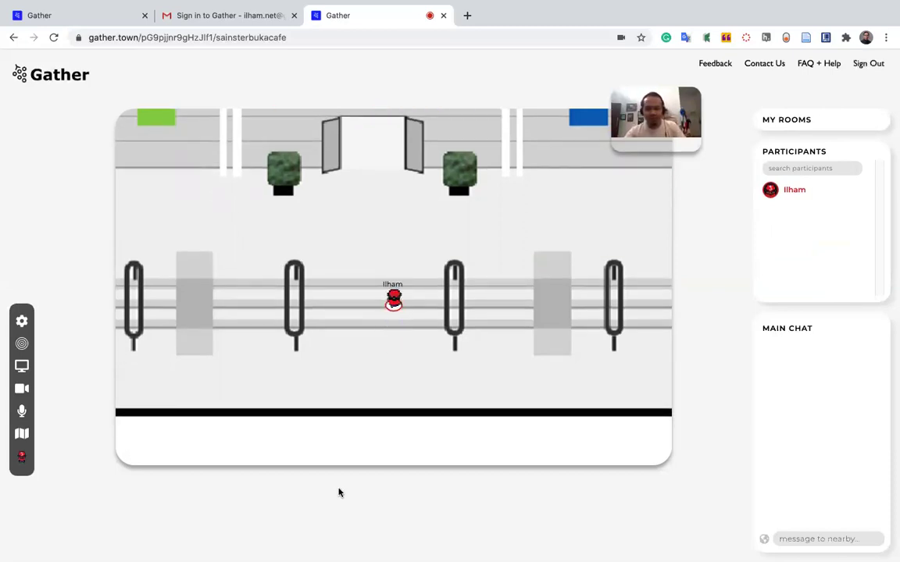
key("Up")
key("Up")
key("Up")
key("Up")
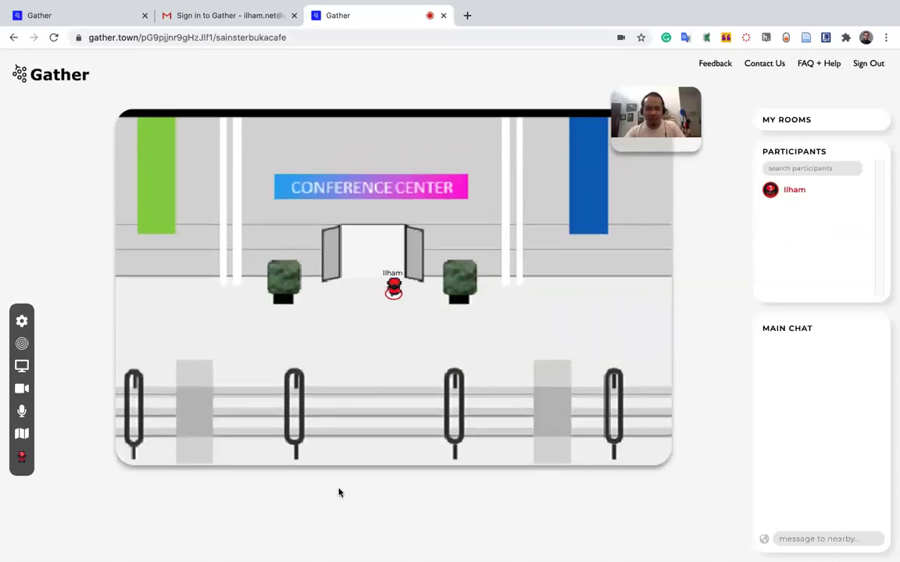
key("Down")
key("Down")
key("Down")
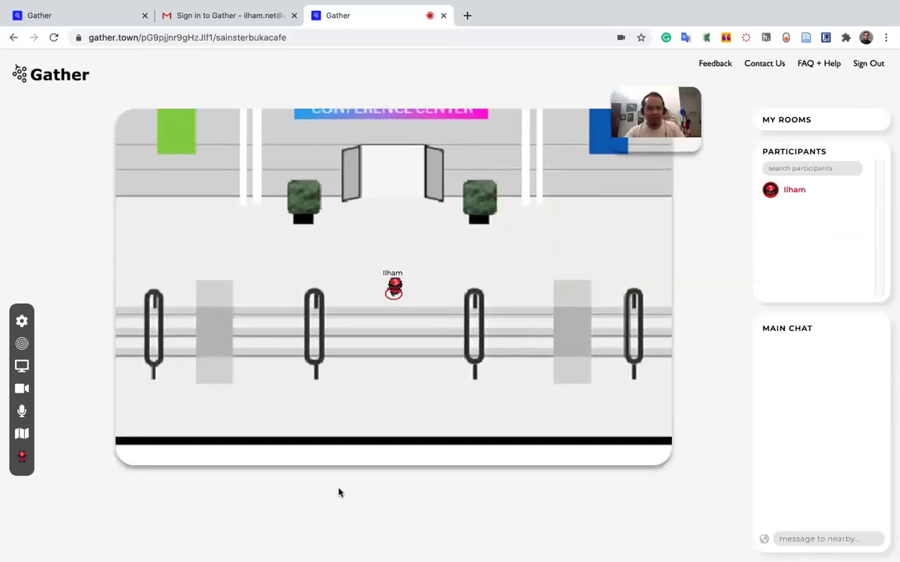